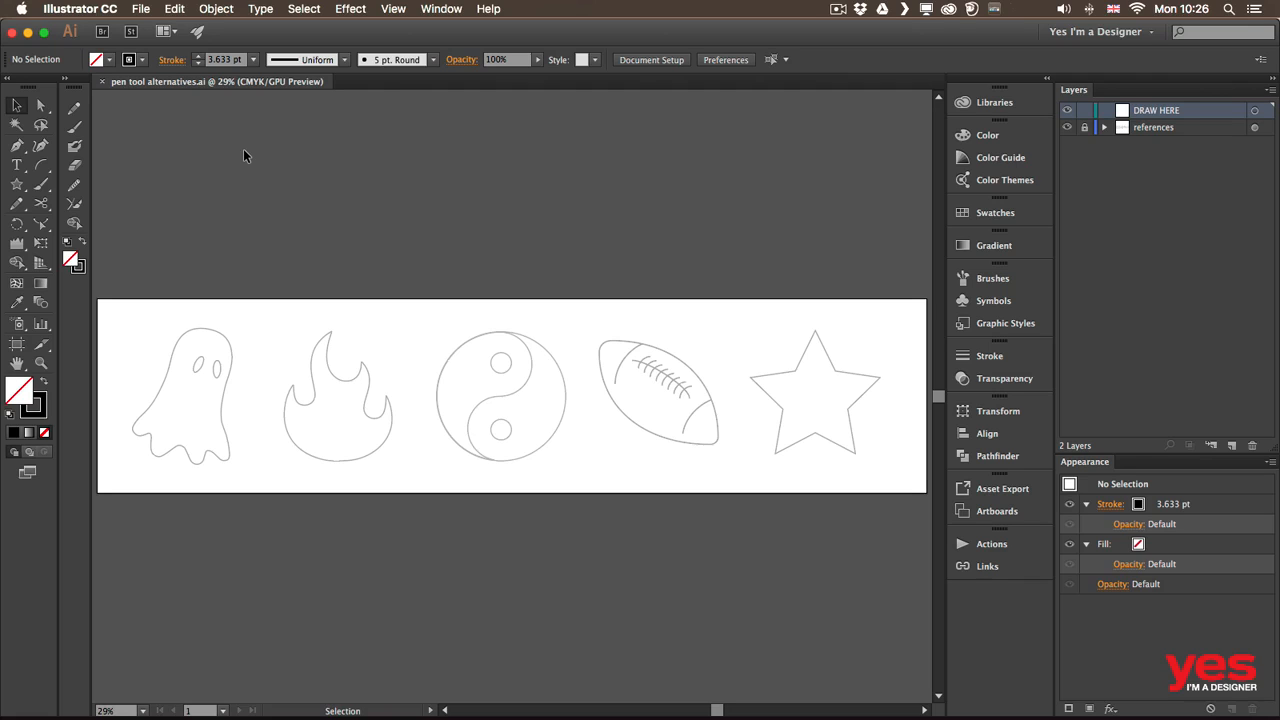
Trace the ghost's right side with the Curvature tool, from the top of the head down to the hem's right corner
key("z")
left_click_drag(186, 357, 288, 338)
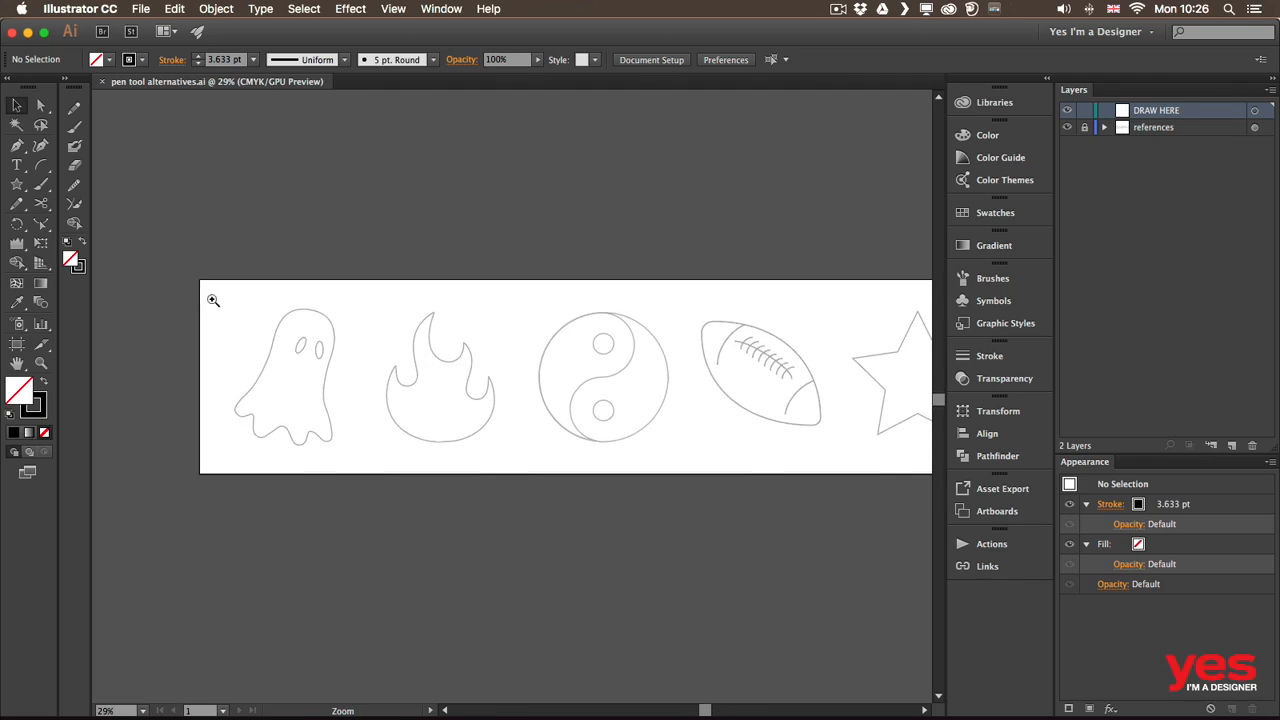
left_click_drag(213, 300, 317, 360)
left_click_drag(372, 490, 414, 320)
left_click_drag(323, 234, 363, 263)
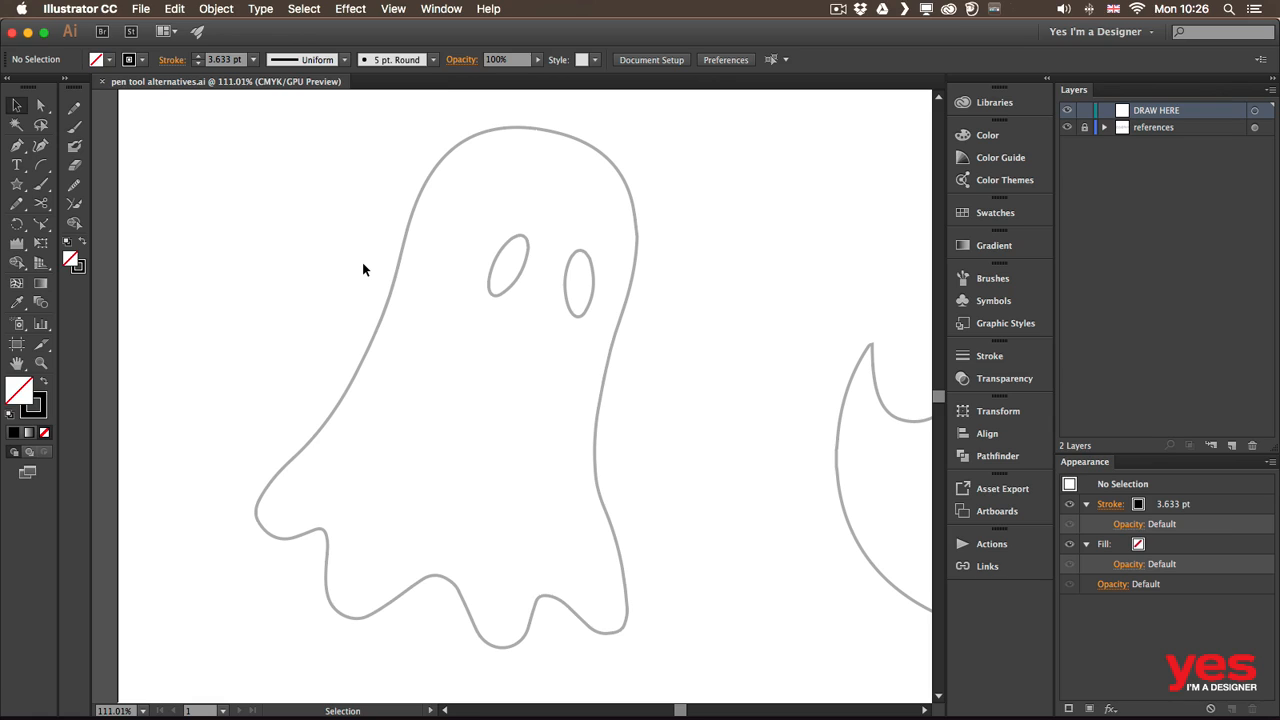
left_click(44, 150)
left_click(45, 153)
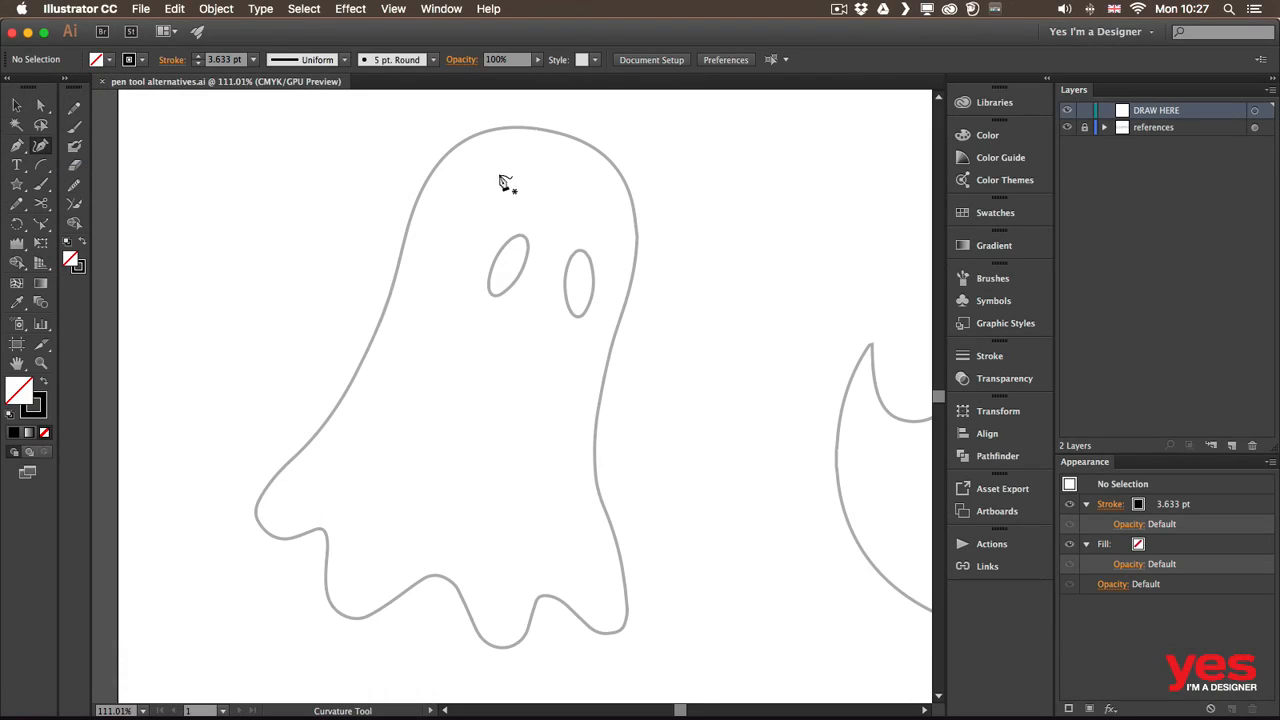
left_click(553, 133)
left_click(633, 266)
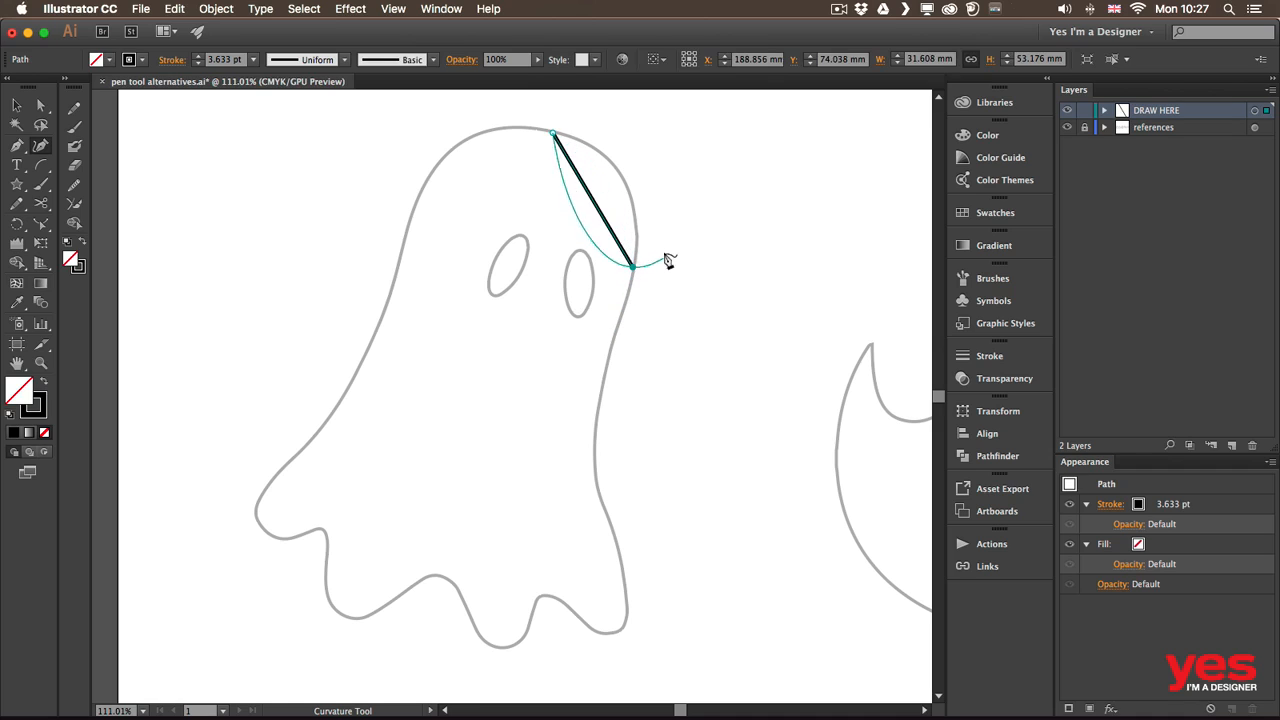
left_click(599, 400)
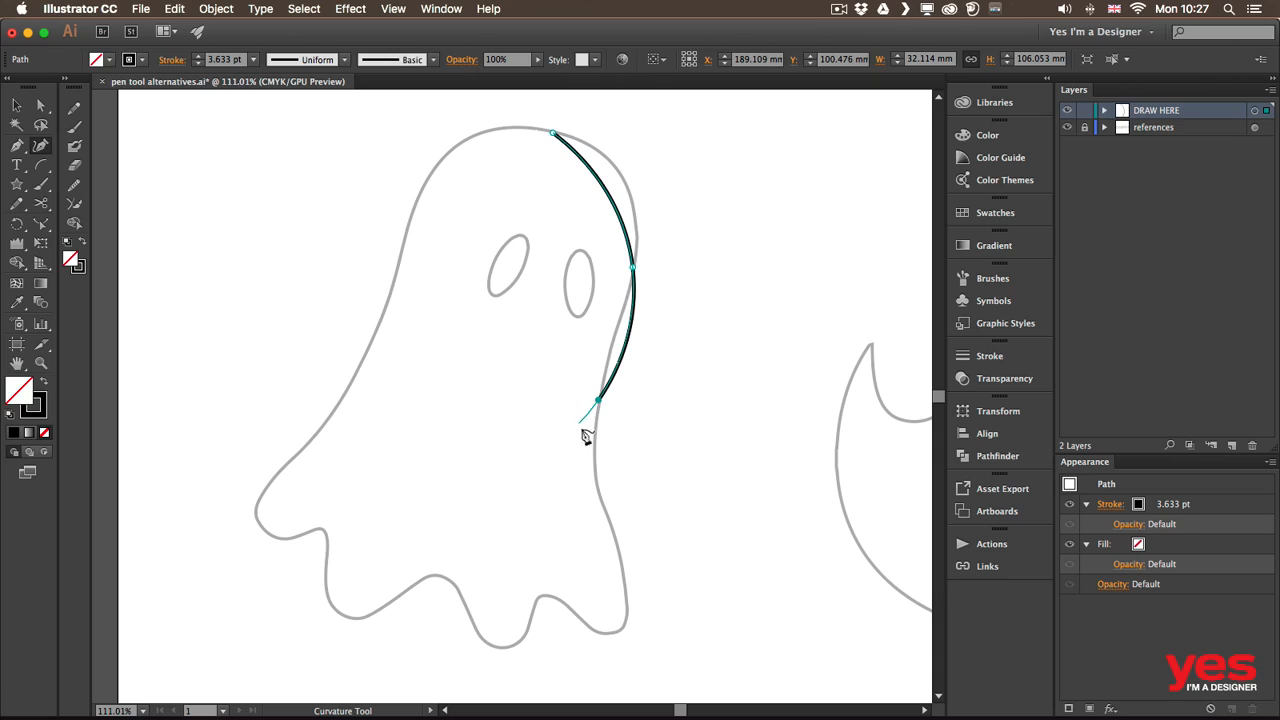
left_click(613, 533)
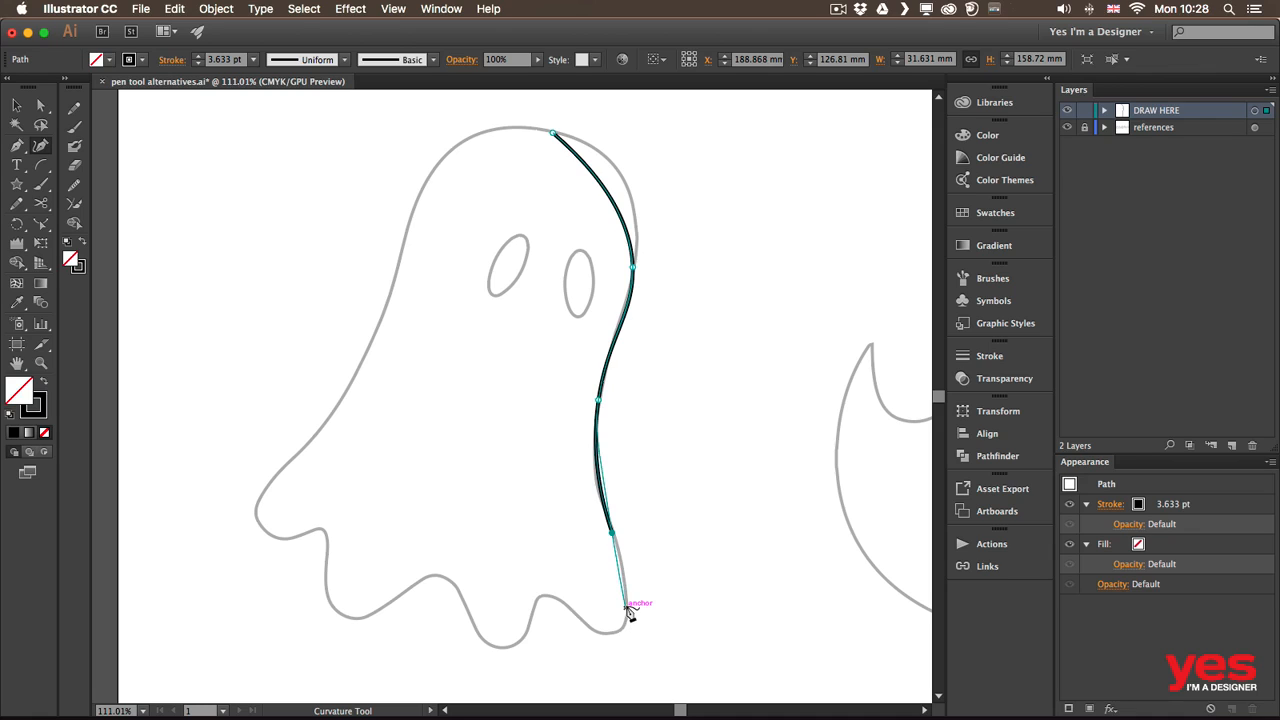
left_click(626, 607)
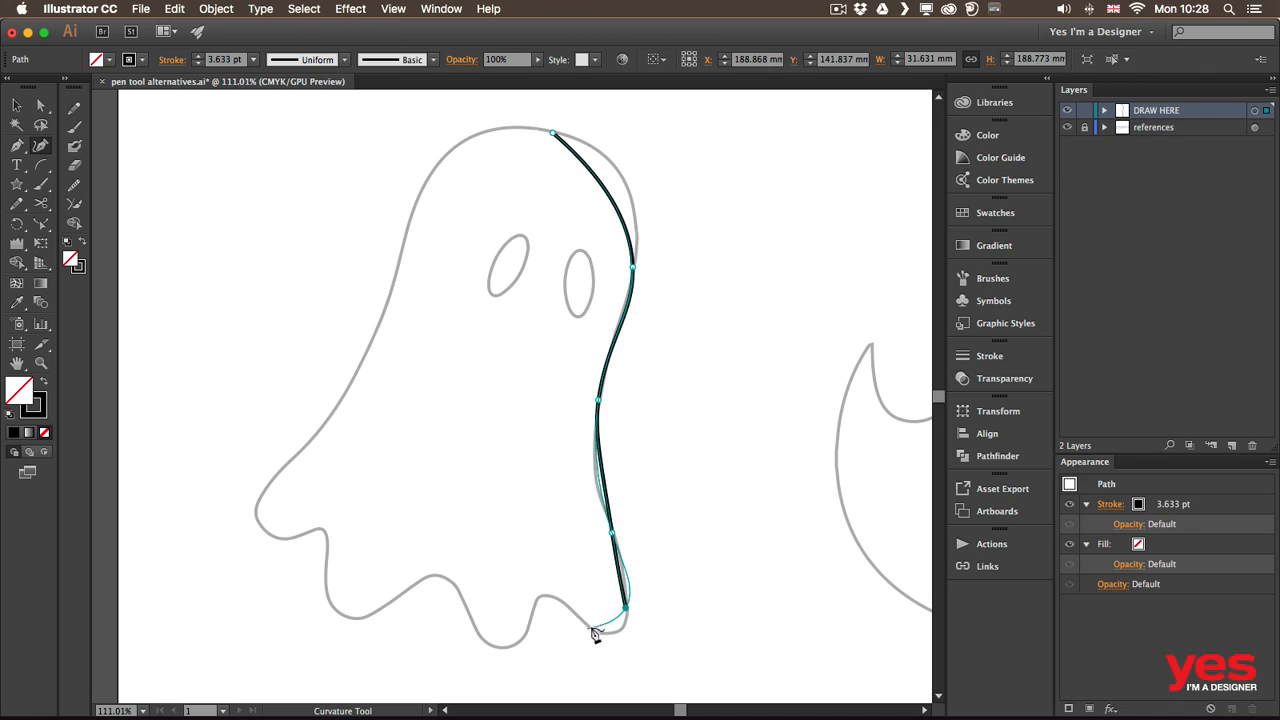
Continue the curve along the ghost's wavy hem, placing points through each wave up to the left tip
left_click(586, 622)
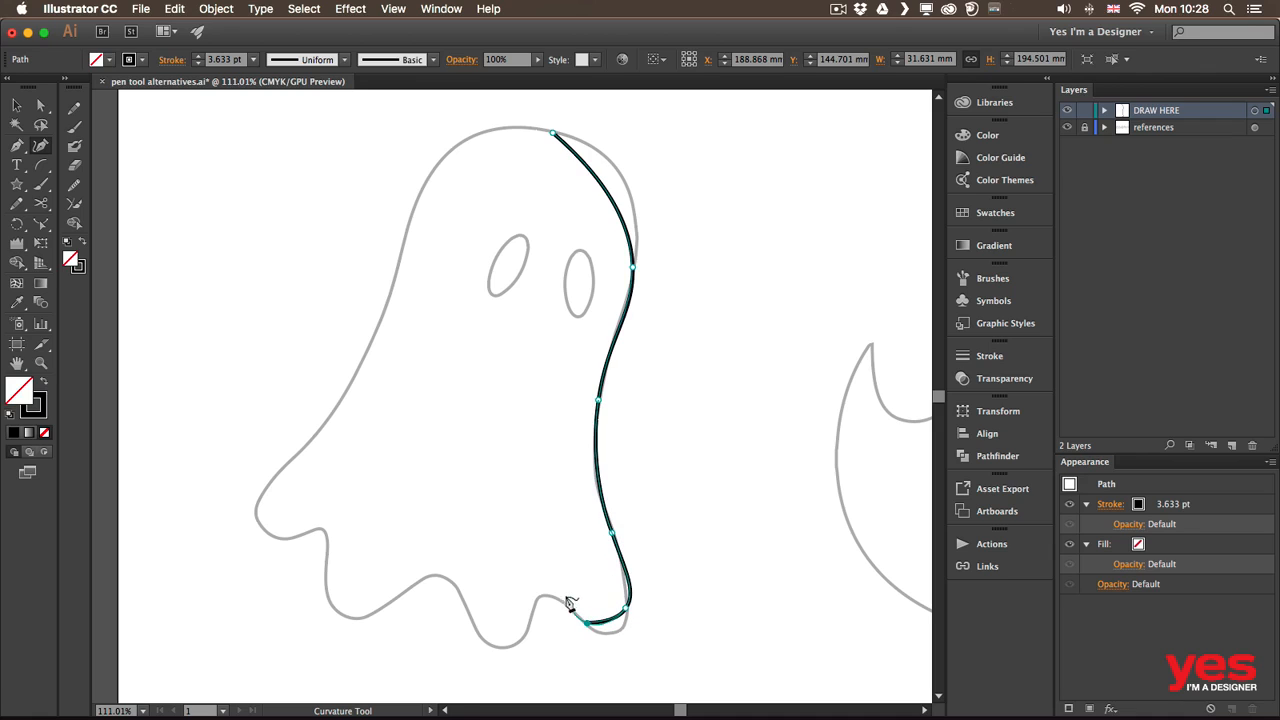
left_click(558, 597)
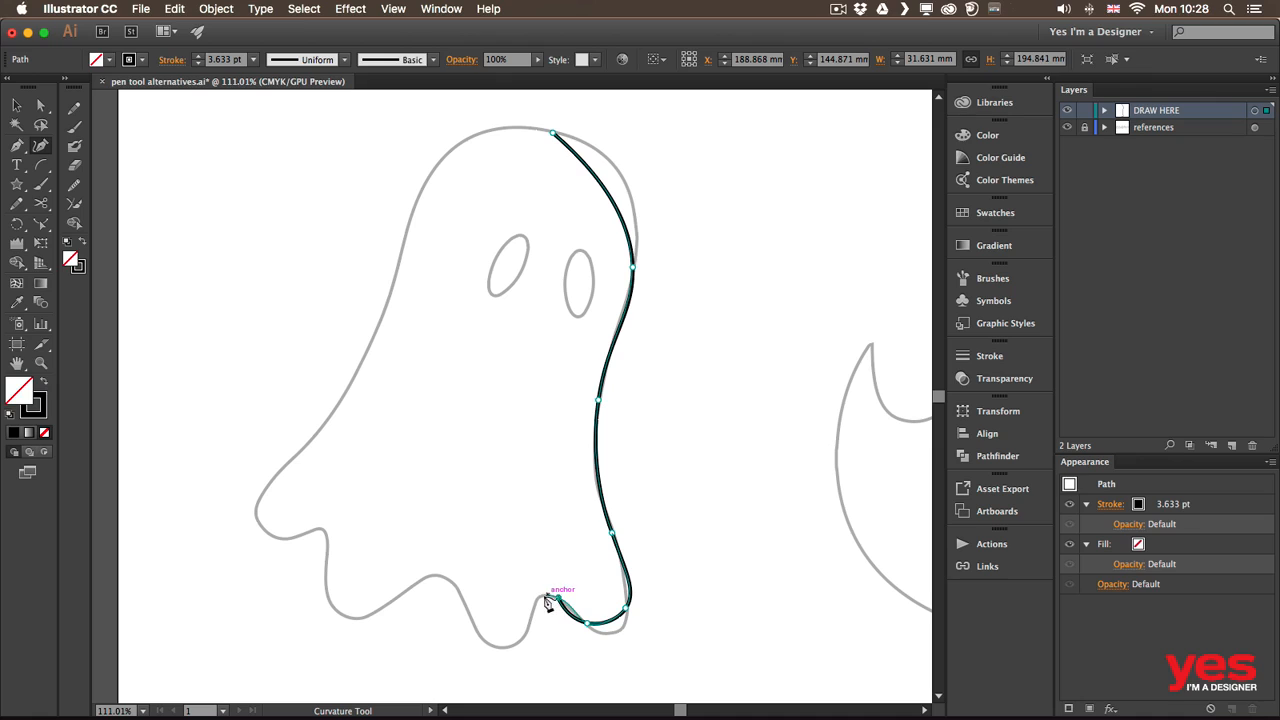
left_click(531, 610)
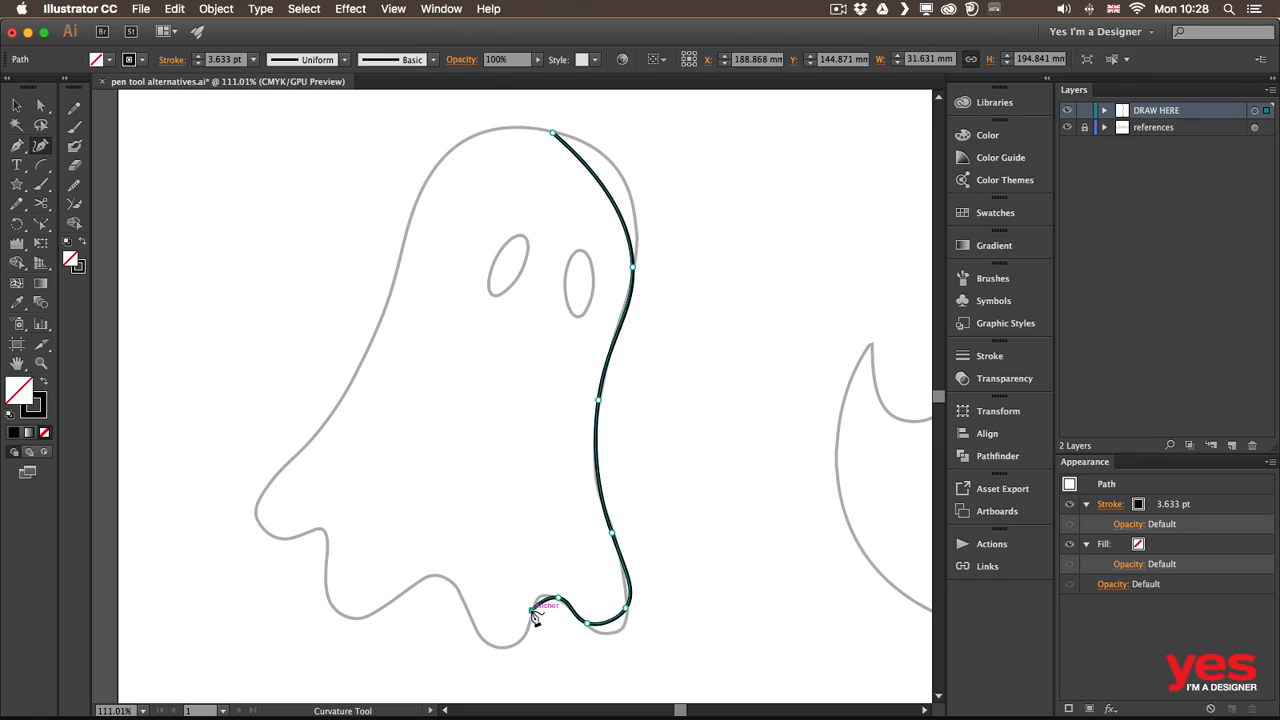
left_click(520, 638)
left_click(477, 630)
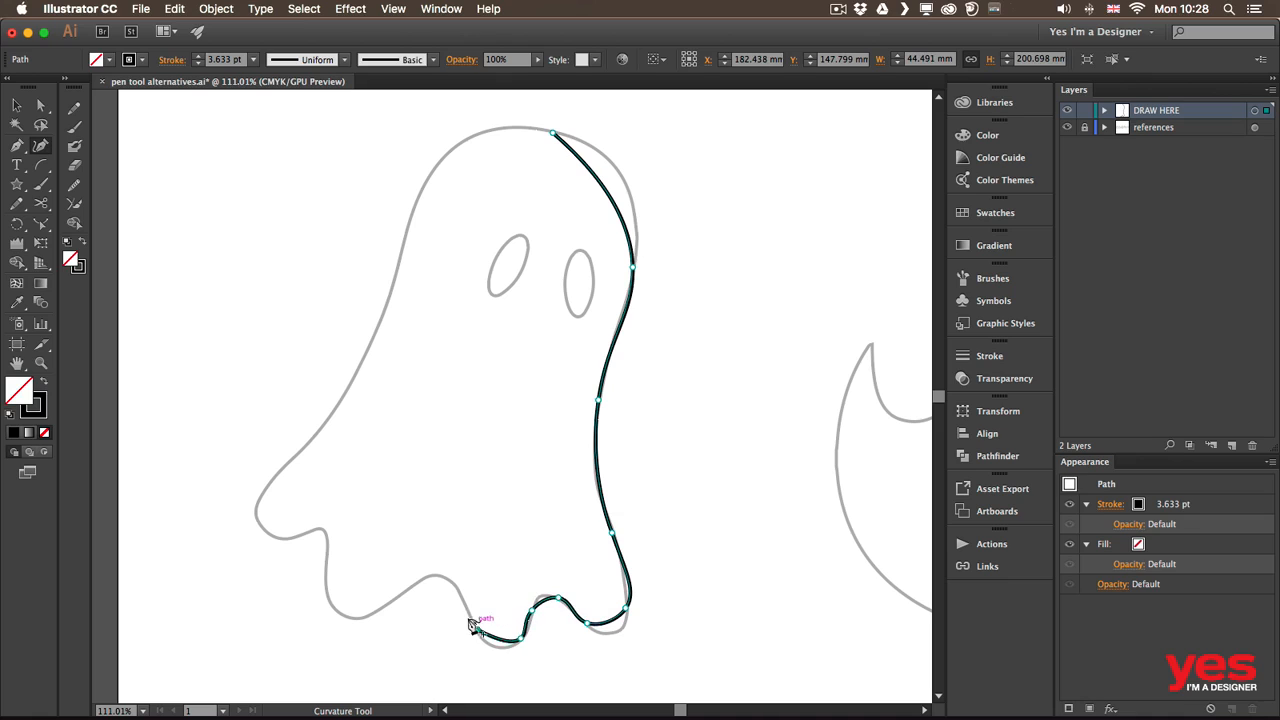
left_click(413, 583)
left_click(377, 609)
left_click(328, 590)
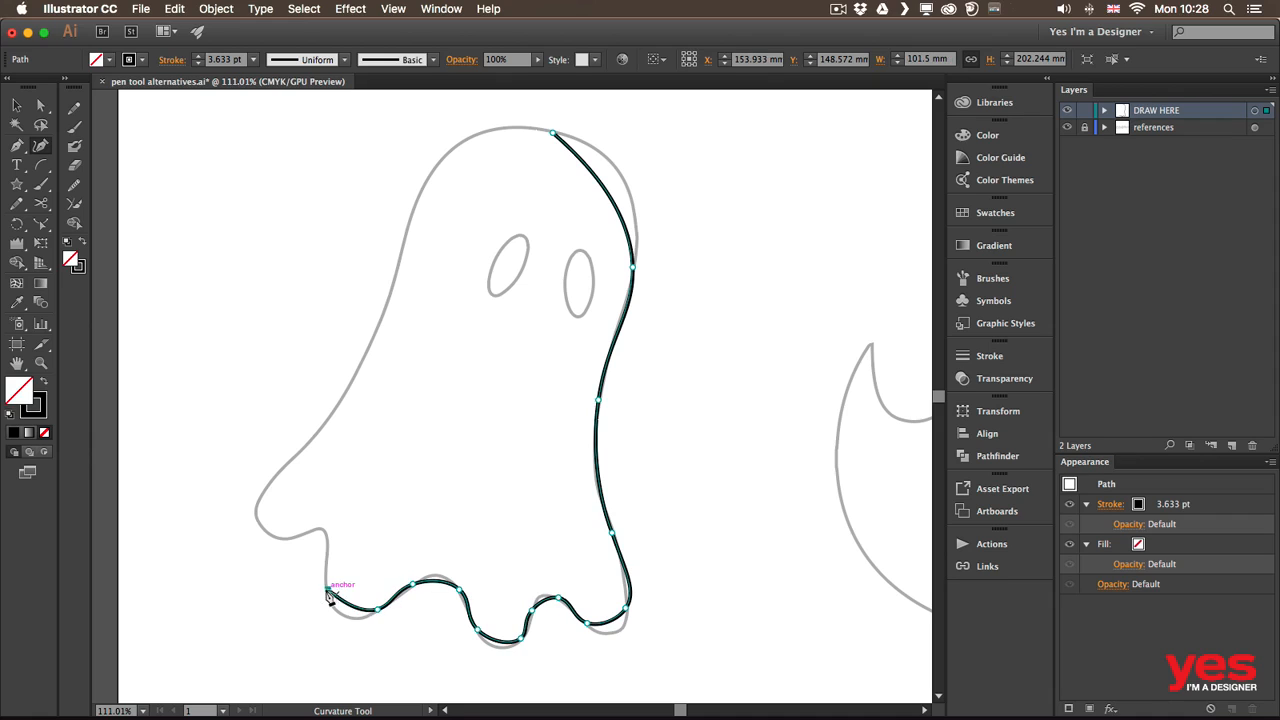
left_click(325, 531)
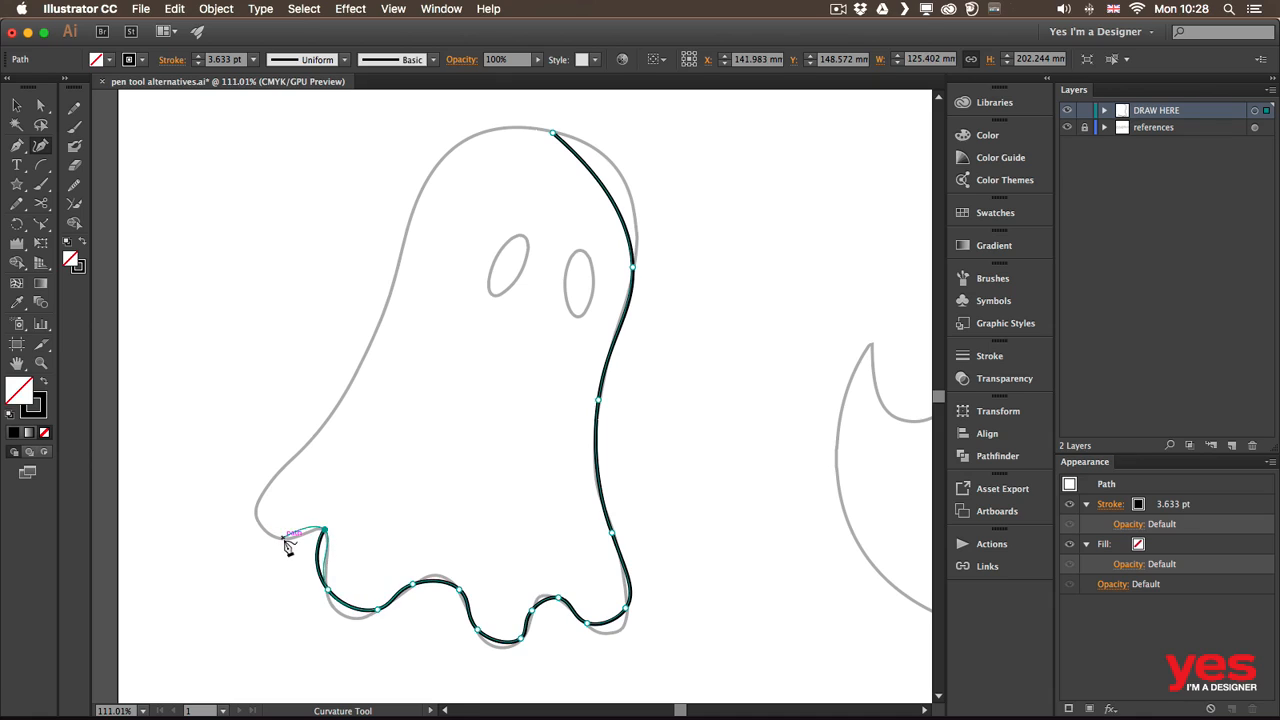
left_click(285, 537)
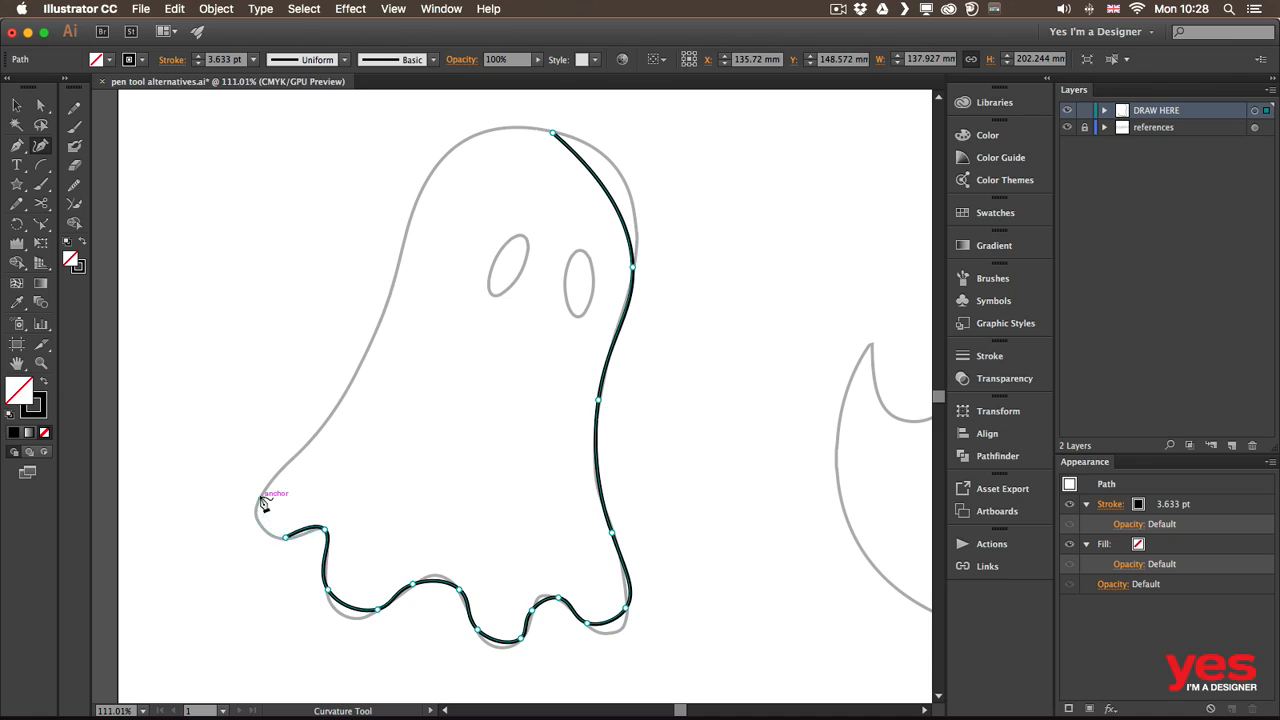
left_click(261, 497)
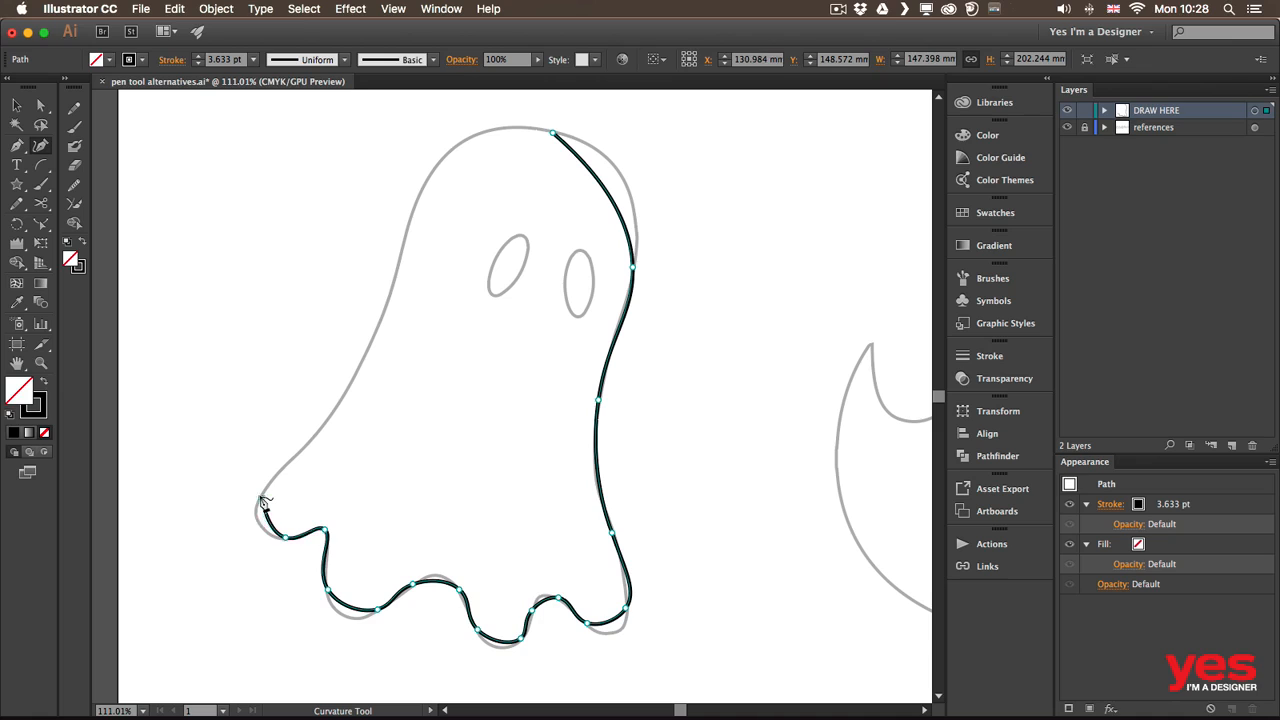
Continue the curve up the ghost's left side and close the path at its starting point on the head
left_click(365, 357)
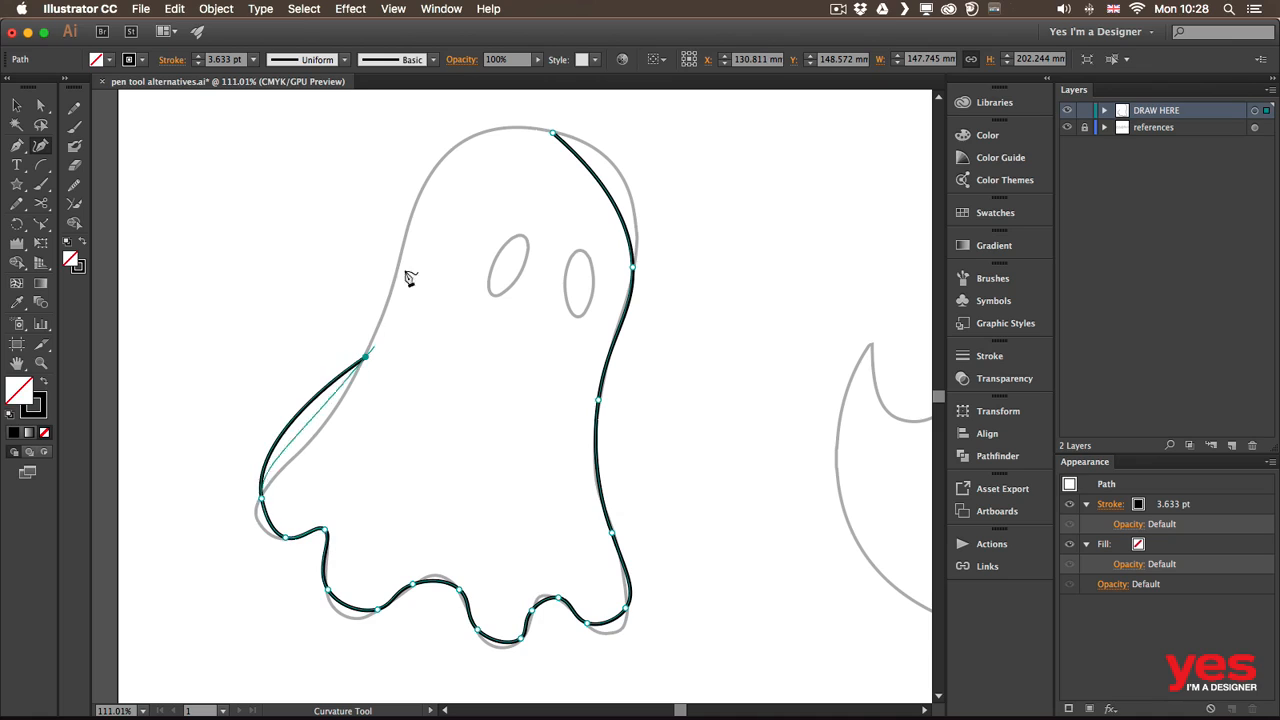
left_click(422, 190)
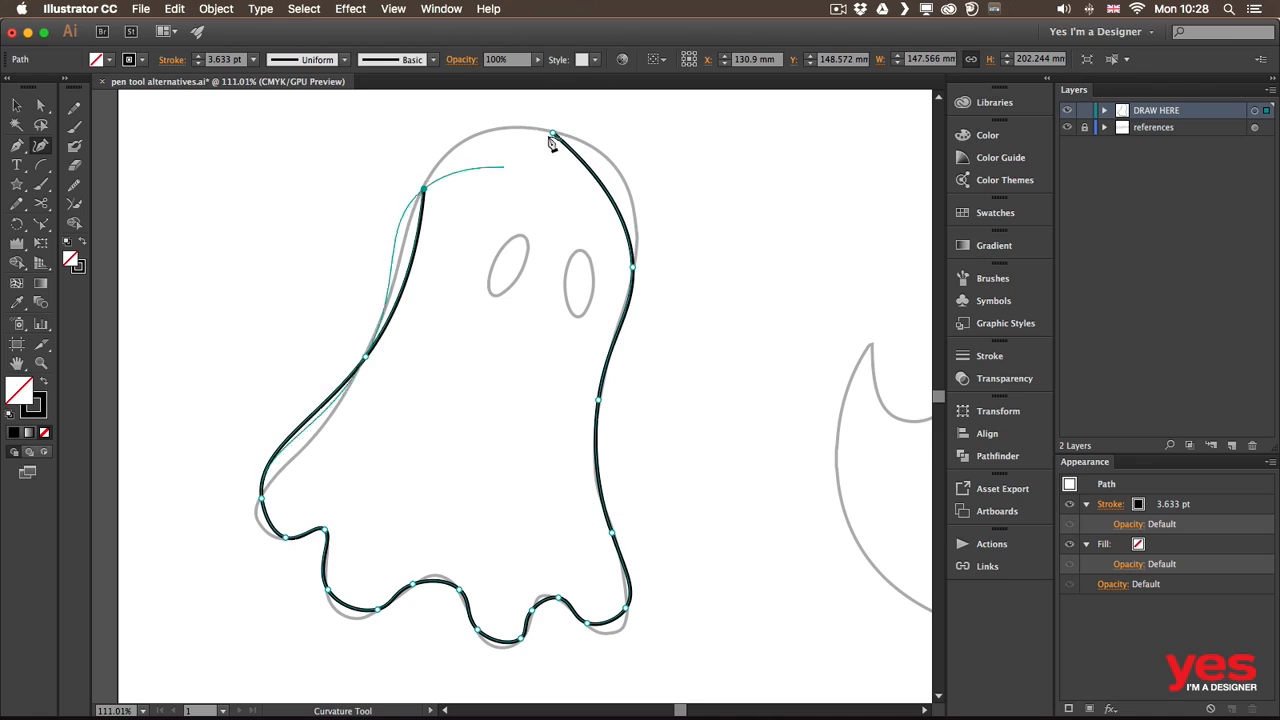
key("Escape")
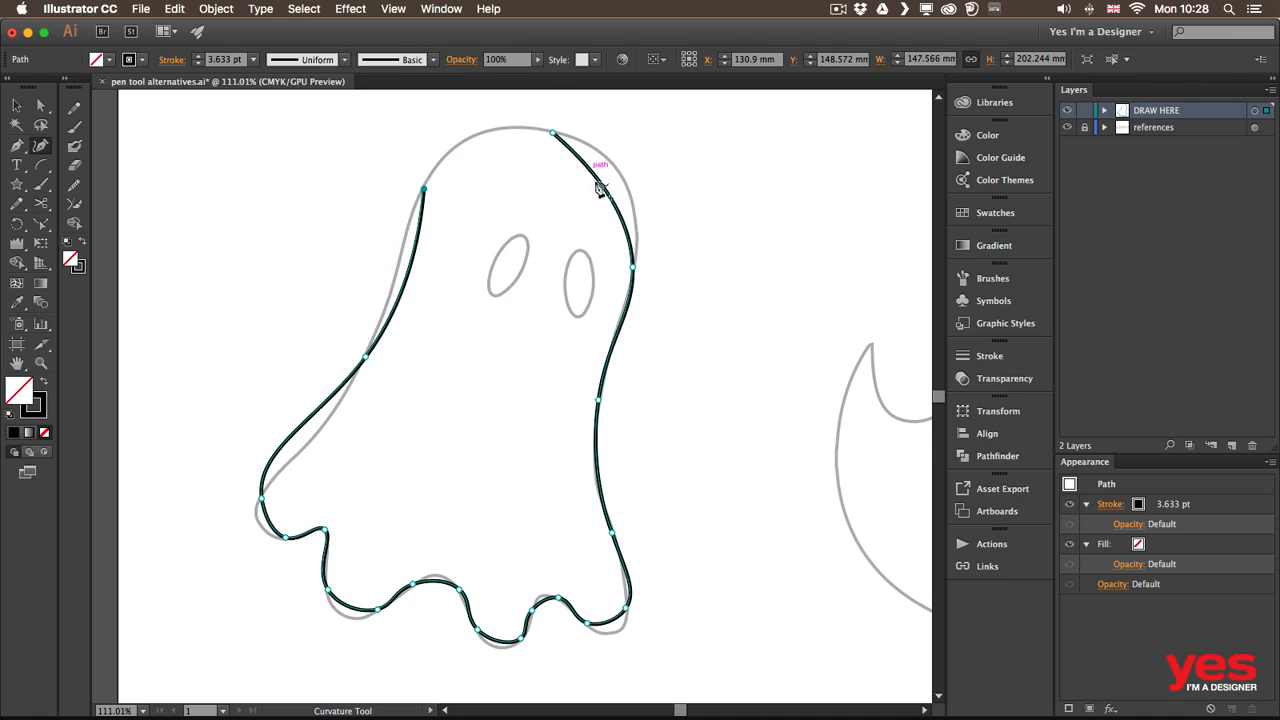
left_click(553, 132)
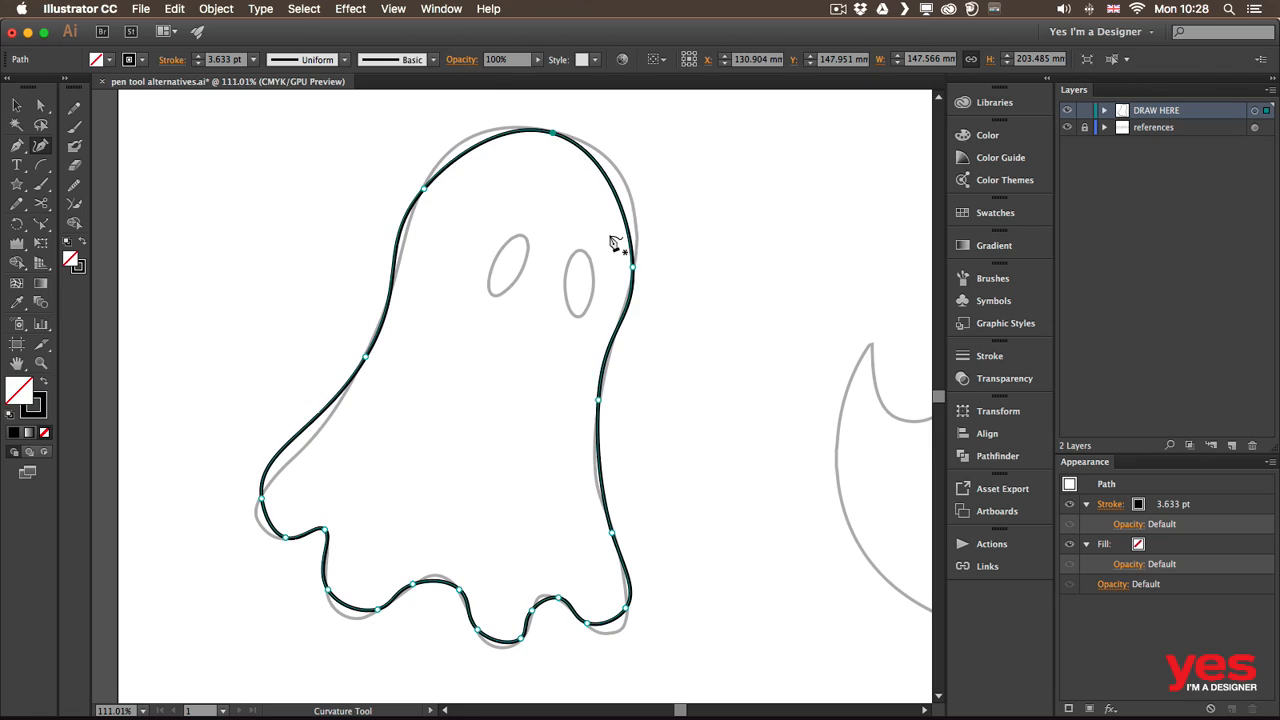
Preview the outline without the references layer, and toggle the anchor atop the head to a corner and back to smooth
left_click(1067, 128)
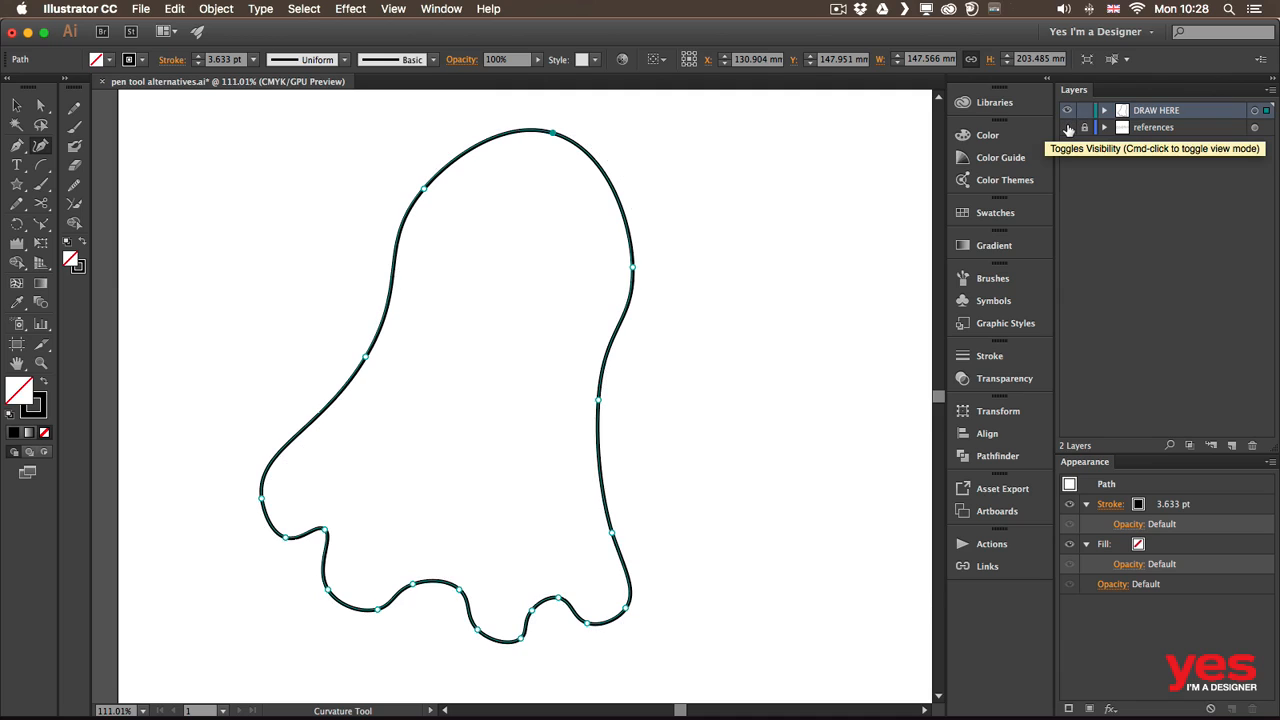
left_click(1067, 128)
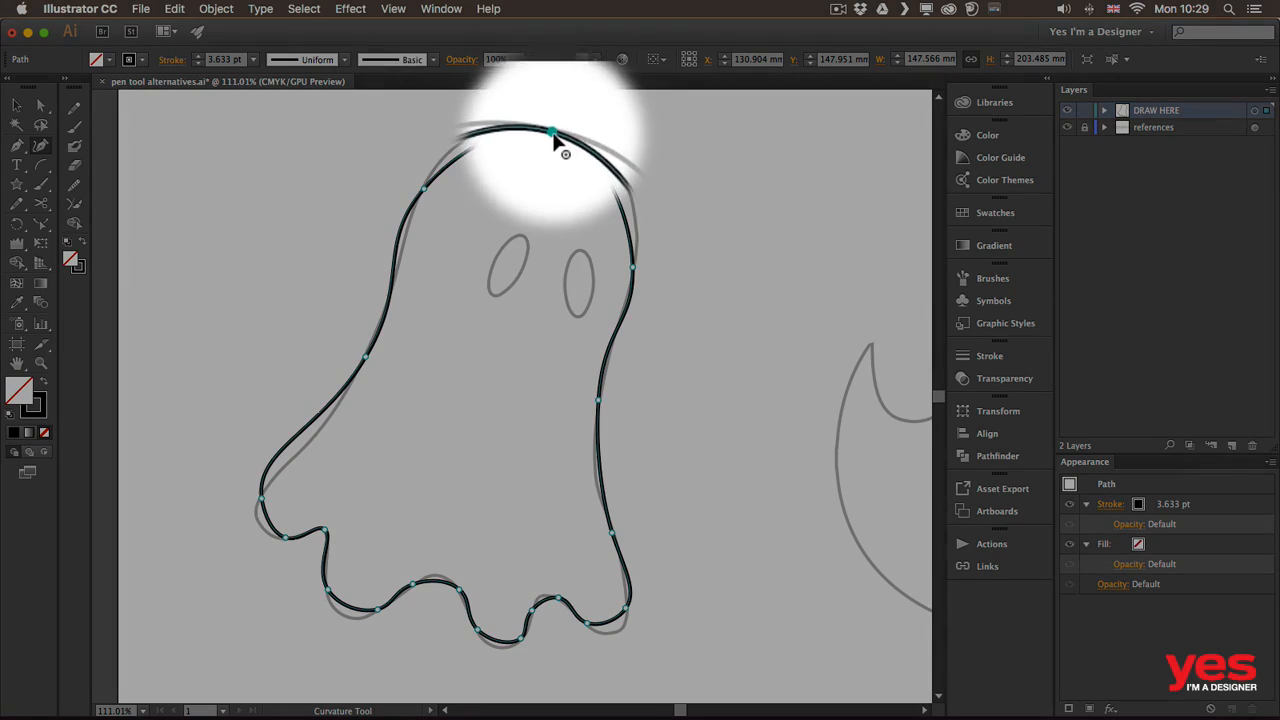
double_click(553, 133)
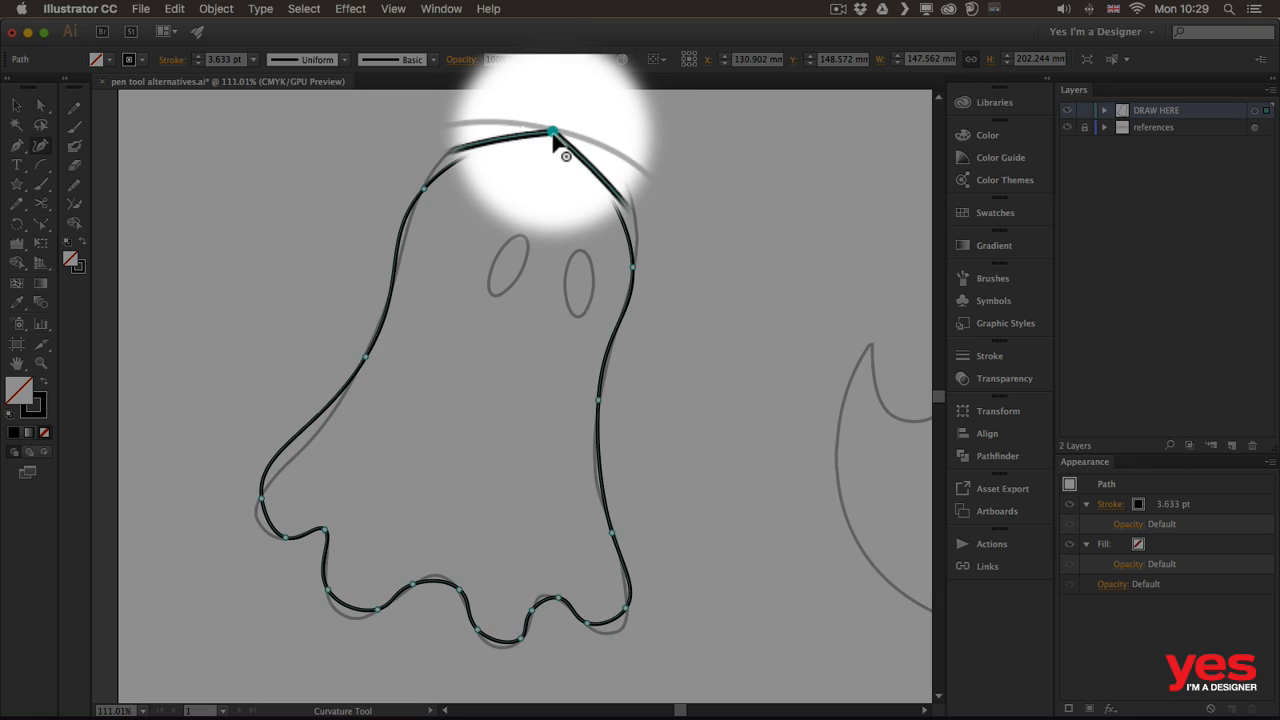
double_click(553, 133)
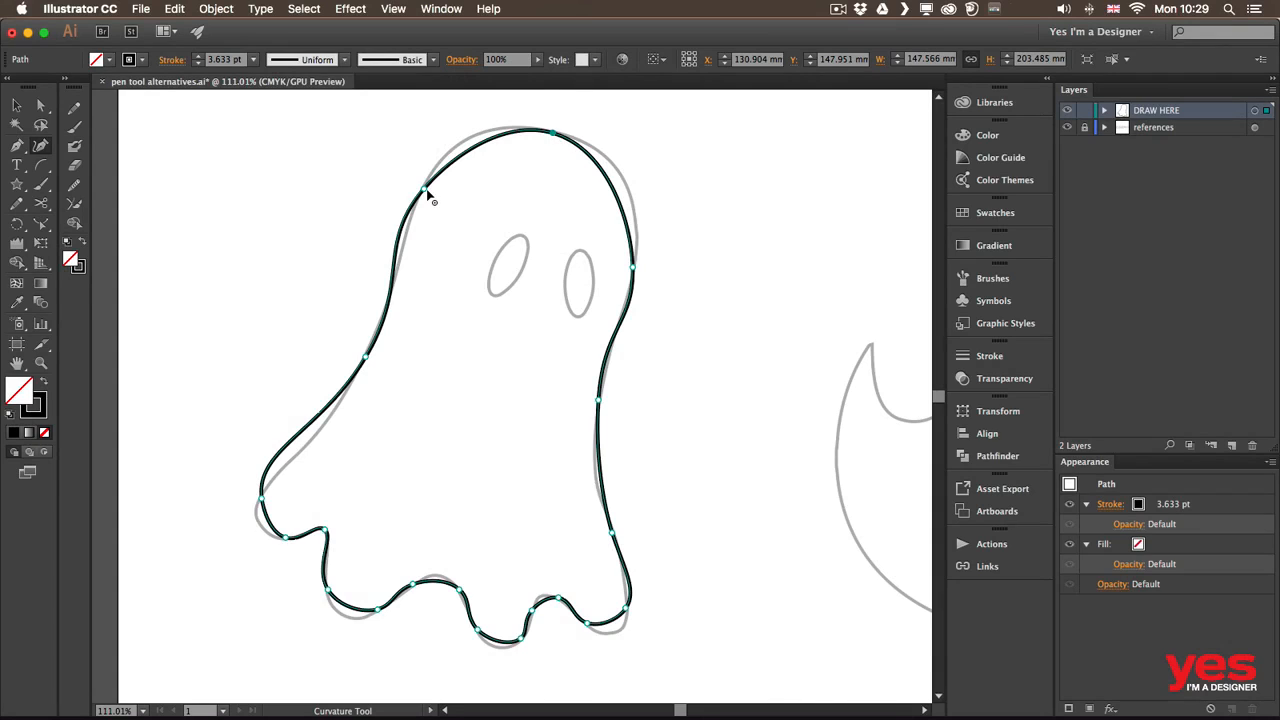
Move the anchors on the head and right side onto the reference outline, and add an anchor level with the right eye
left_click_drag(425, 190, 444, 158)
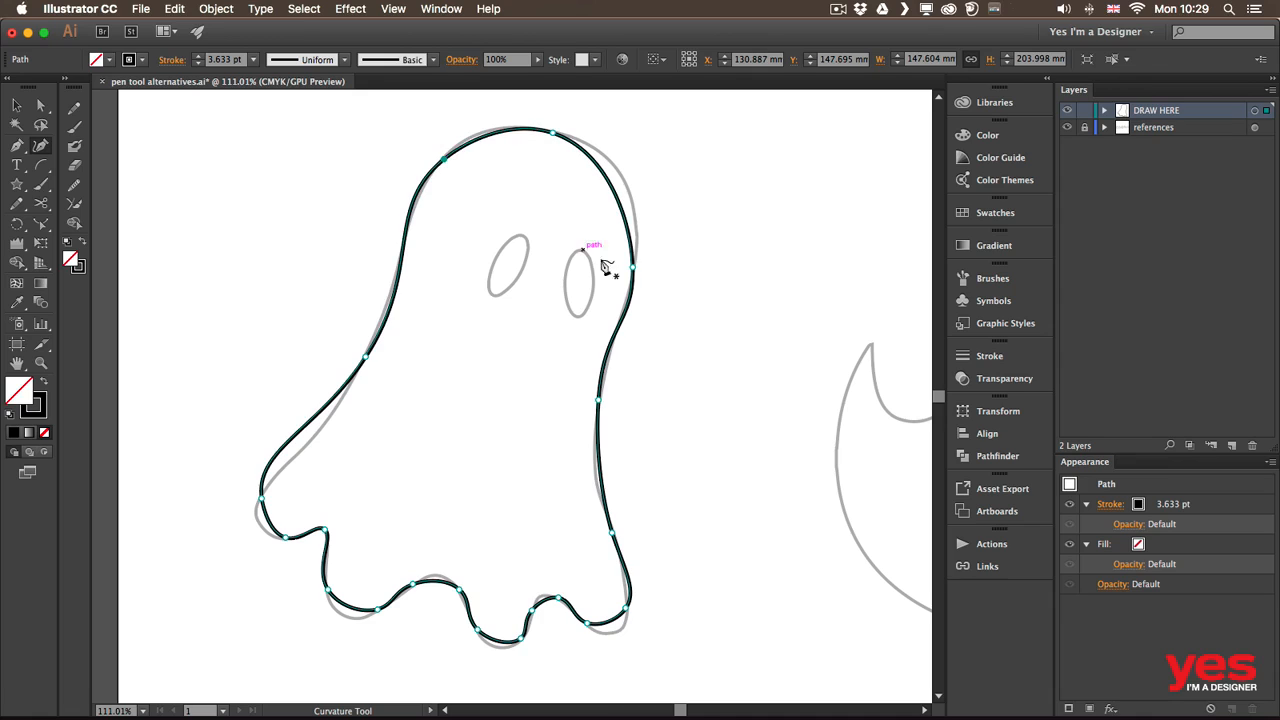
left_click_drag(634, 267, 631, 190)
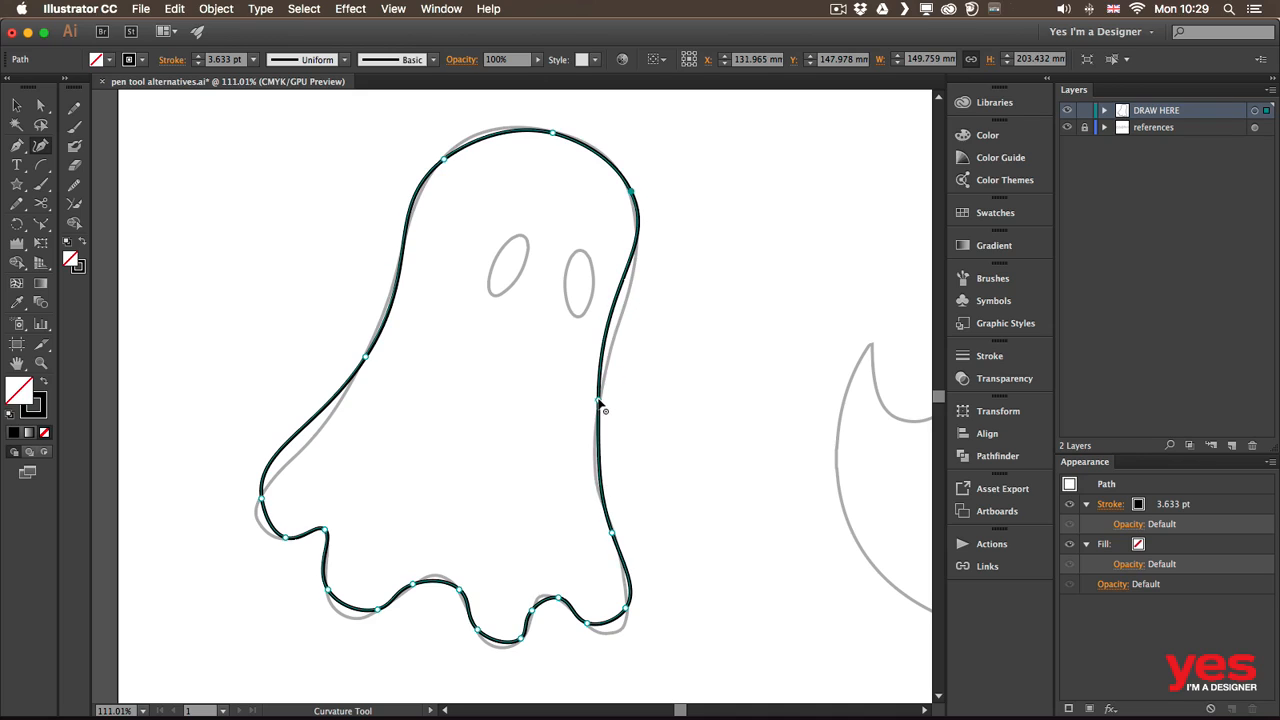
left_click_drag(599, 400, 612, 344)
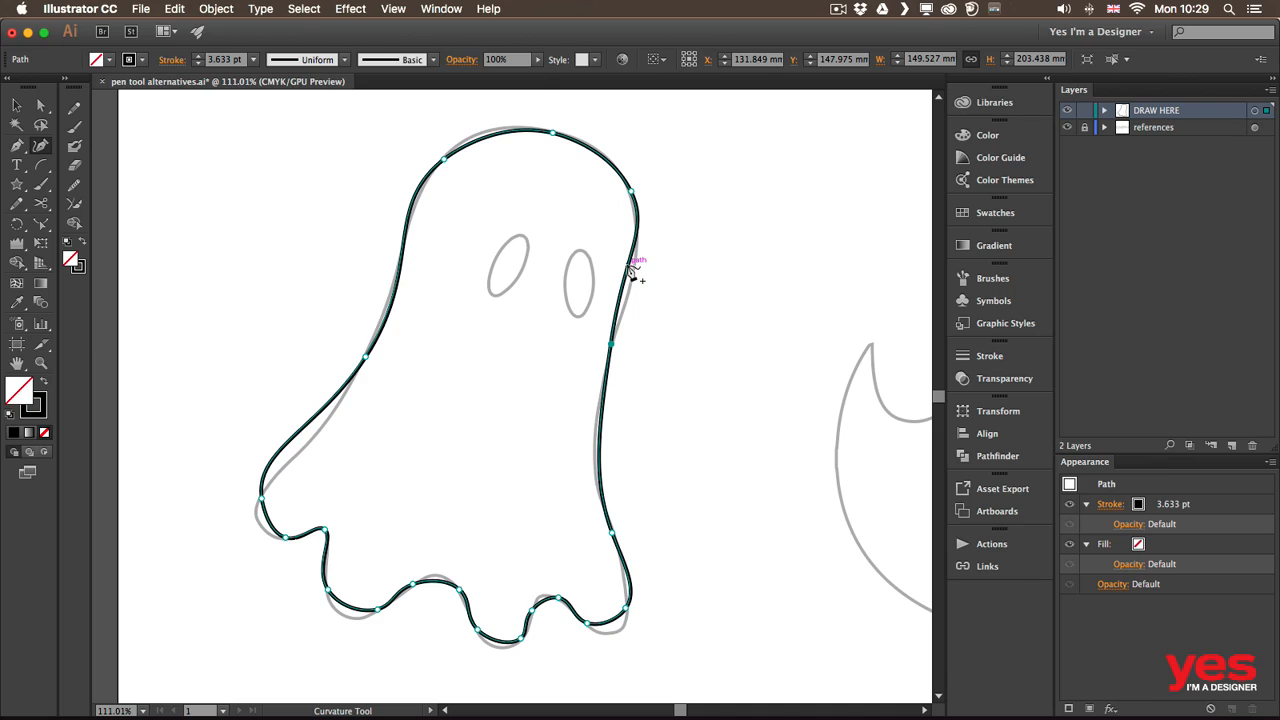
left_click(631, 267)
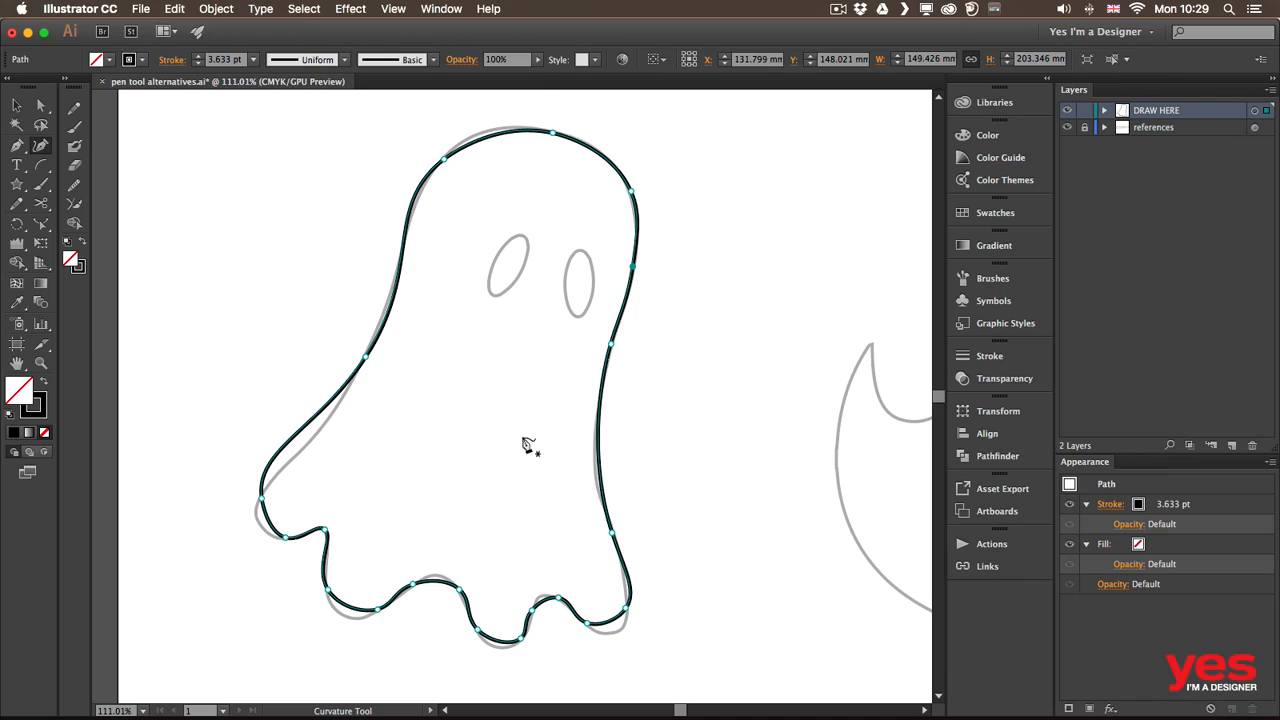
Fit the ghost's left side to the reference by moving its head and tip anchors and adding anchors on the crown and upper left side
left_click_drag(445, 160, 421, 189)
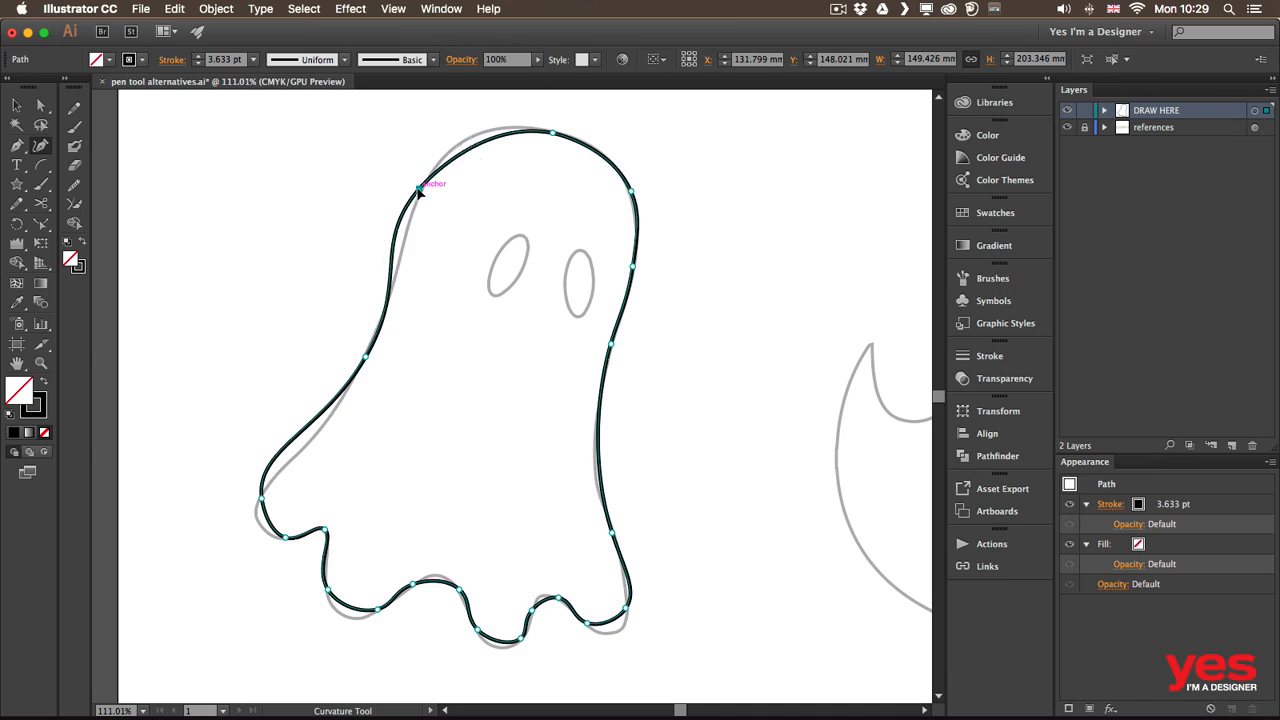
left_click(478, 145)
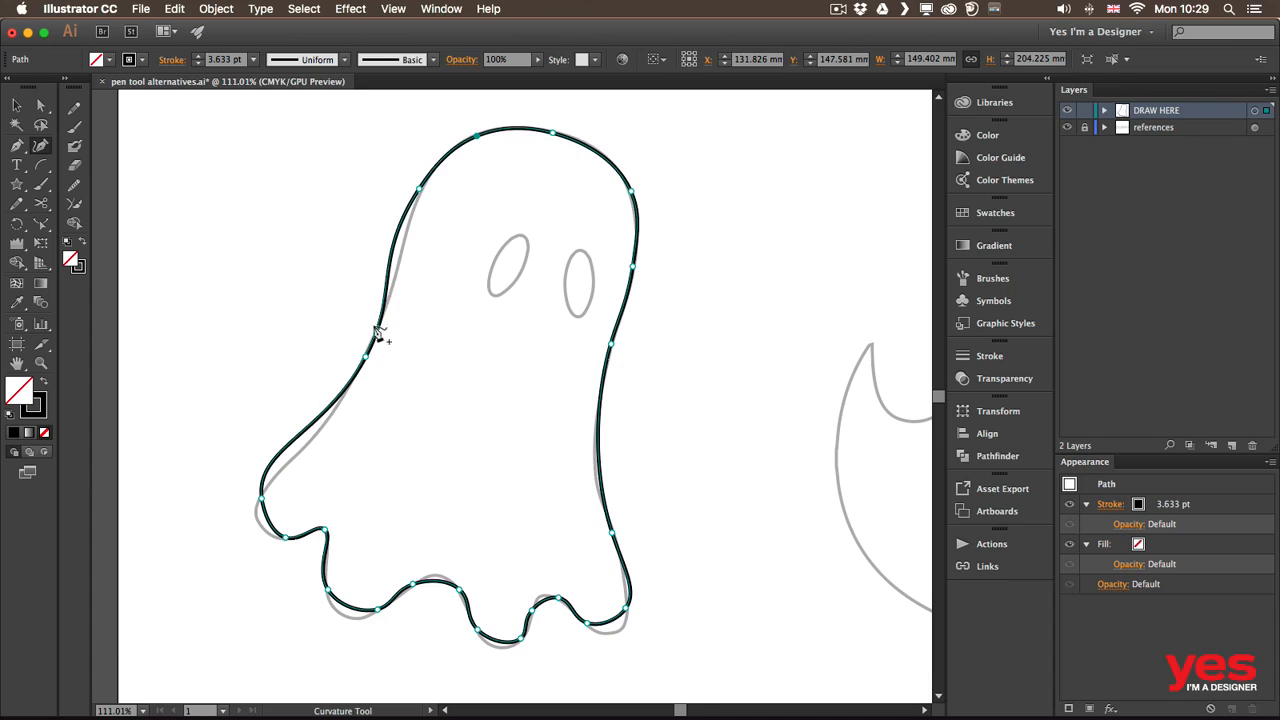
left_click(388, 274)
left_click_drag(390, 280, 398, 283)
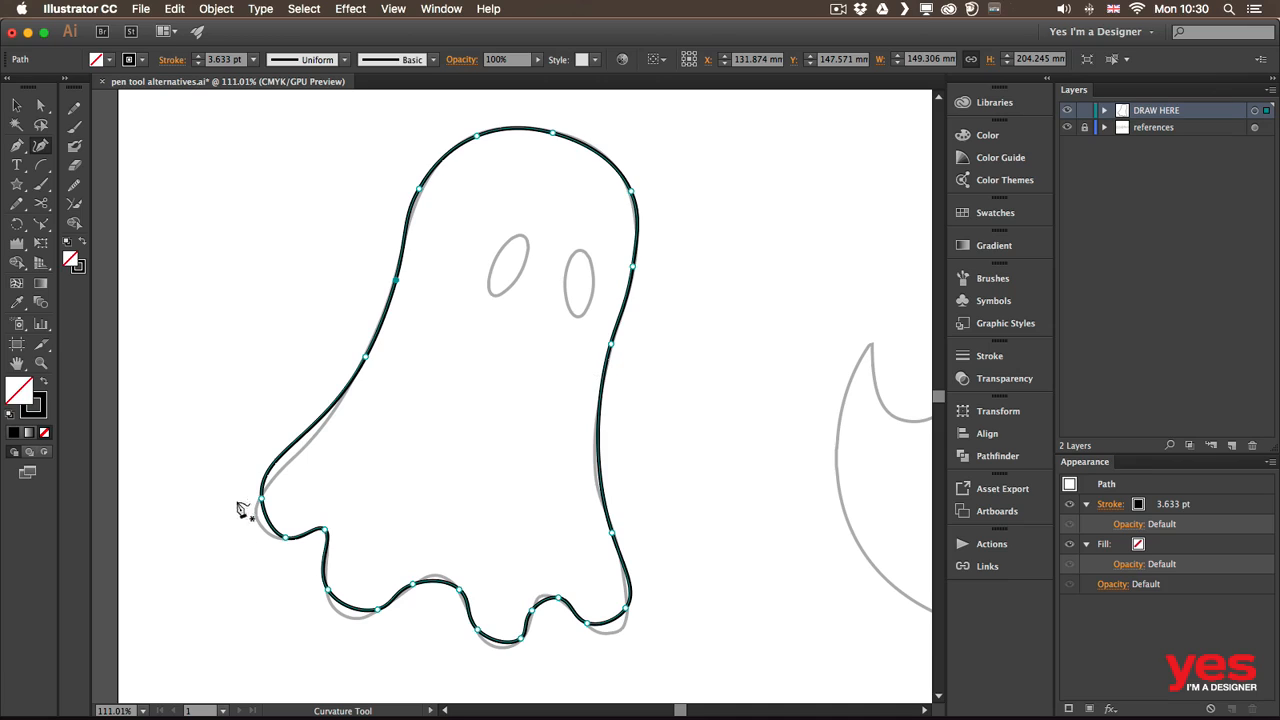
left_click_drag(262, 500, 257, 517)
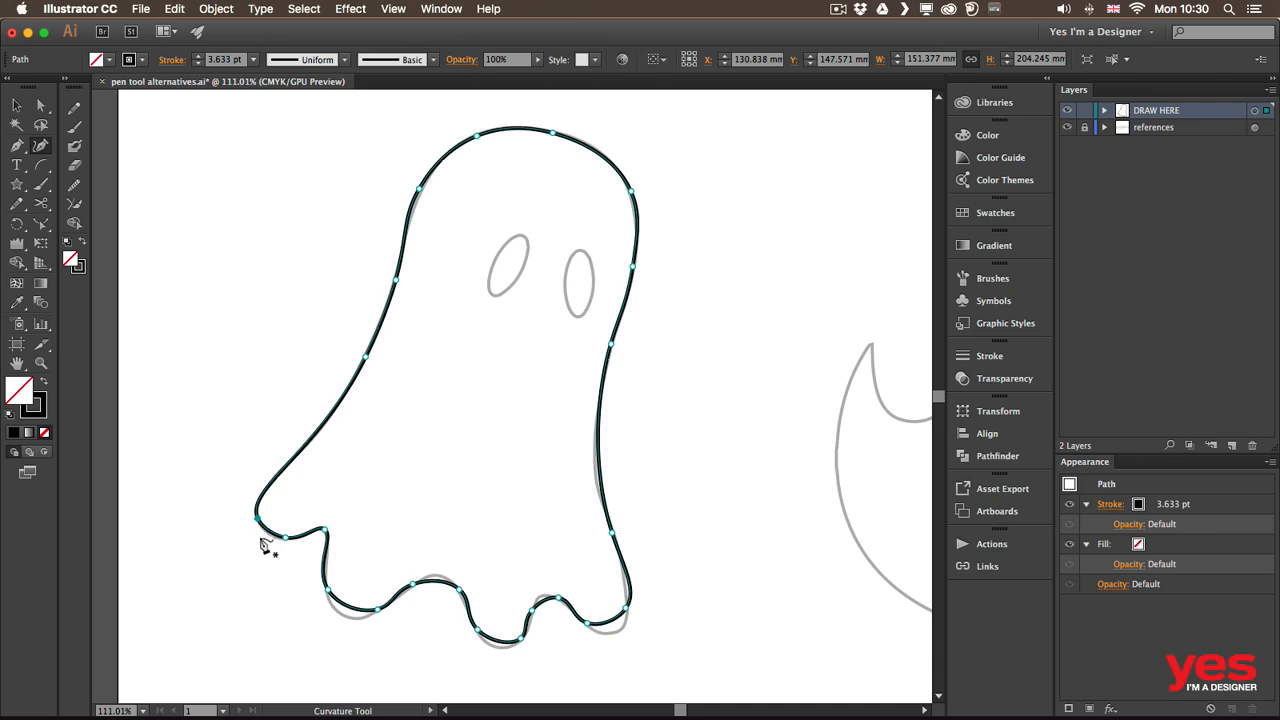
Move the hem's anchors onto the reference waves, and pull the lower right side's curve inward with an added anchor
left_click_drag(336, 600, 437, 578)
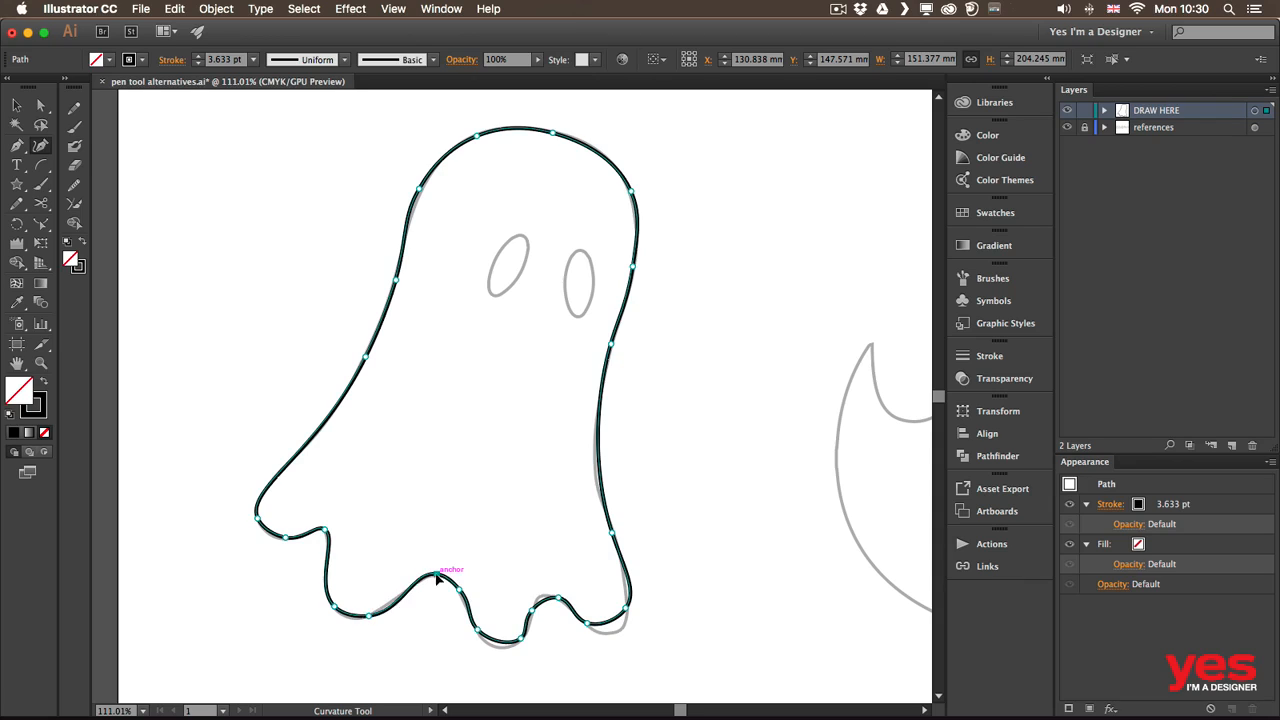
left_click(482, 640)
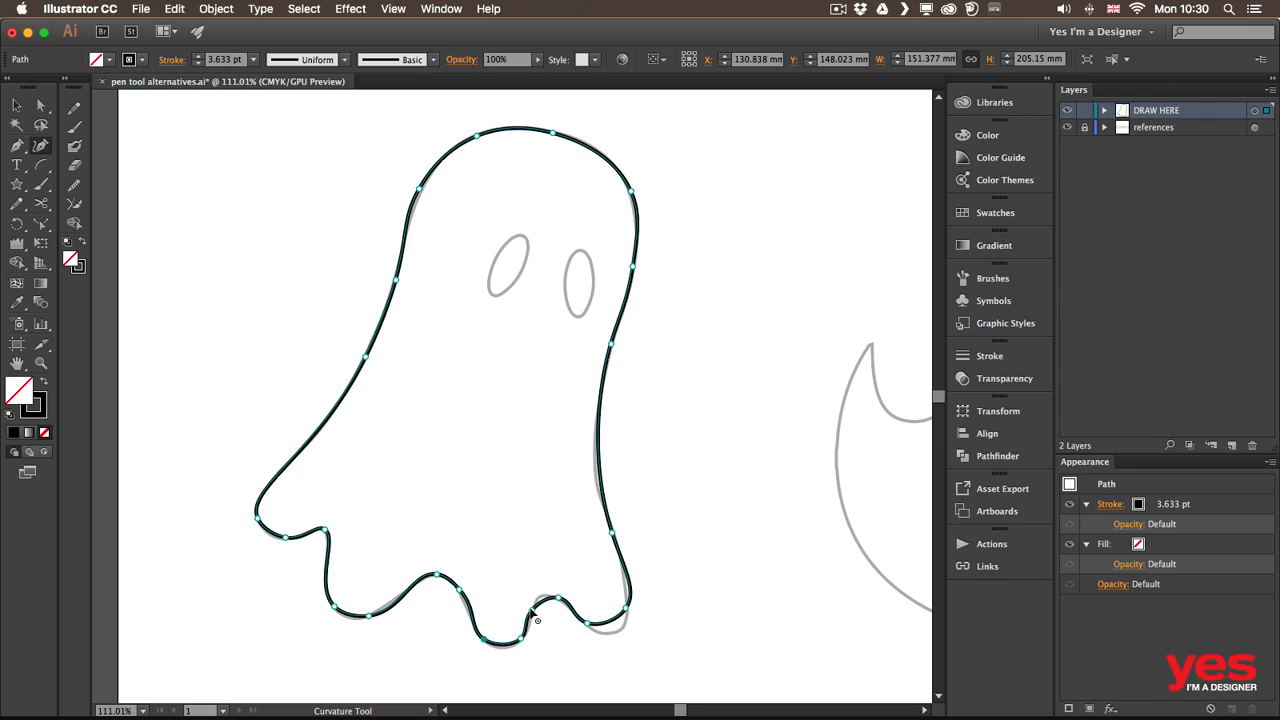
left_click_drag(531, 612, 621, 625)
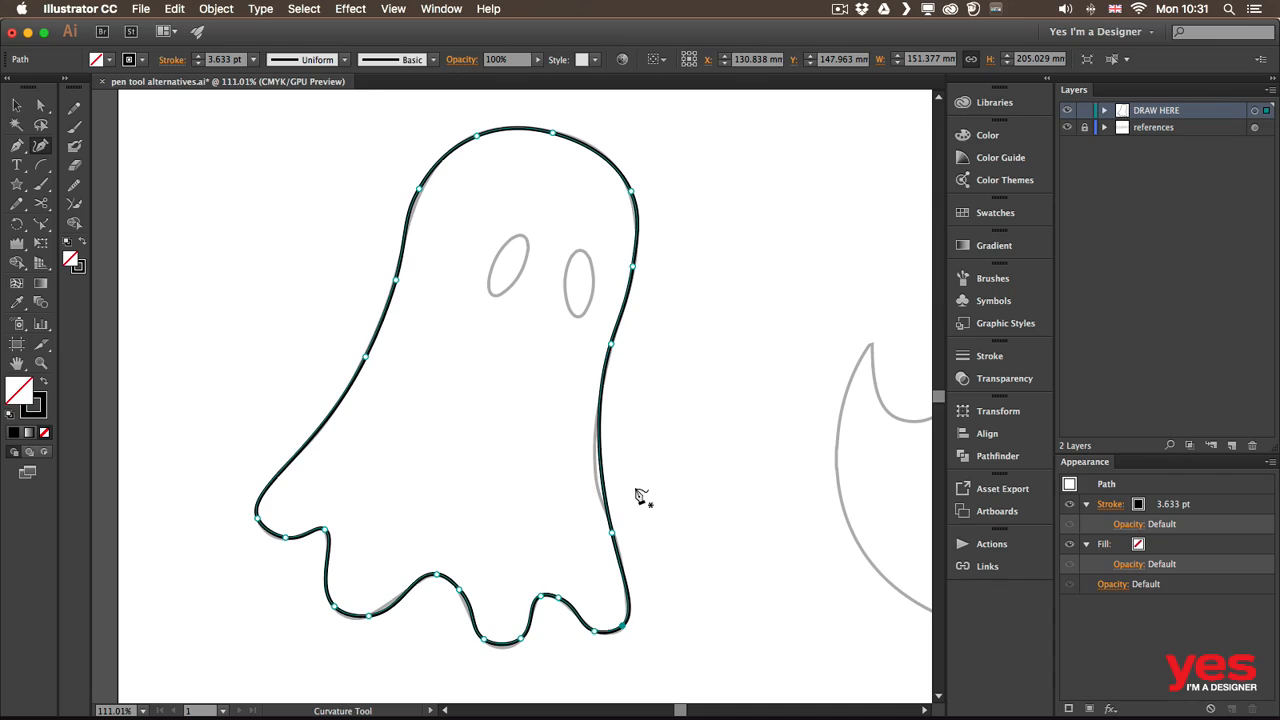
left_click_drag(601, 447, 599, 465)
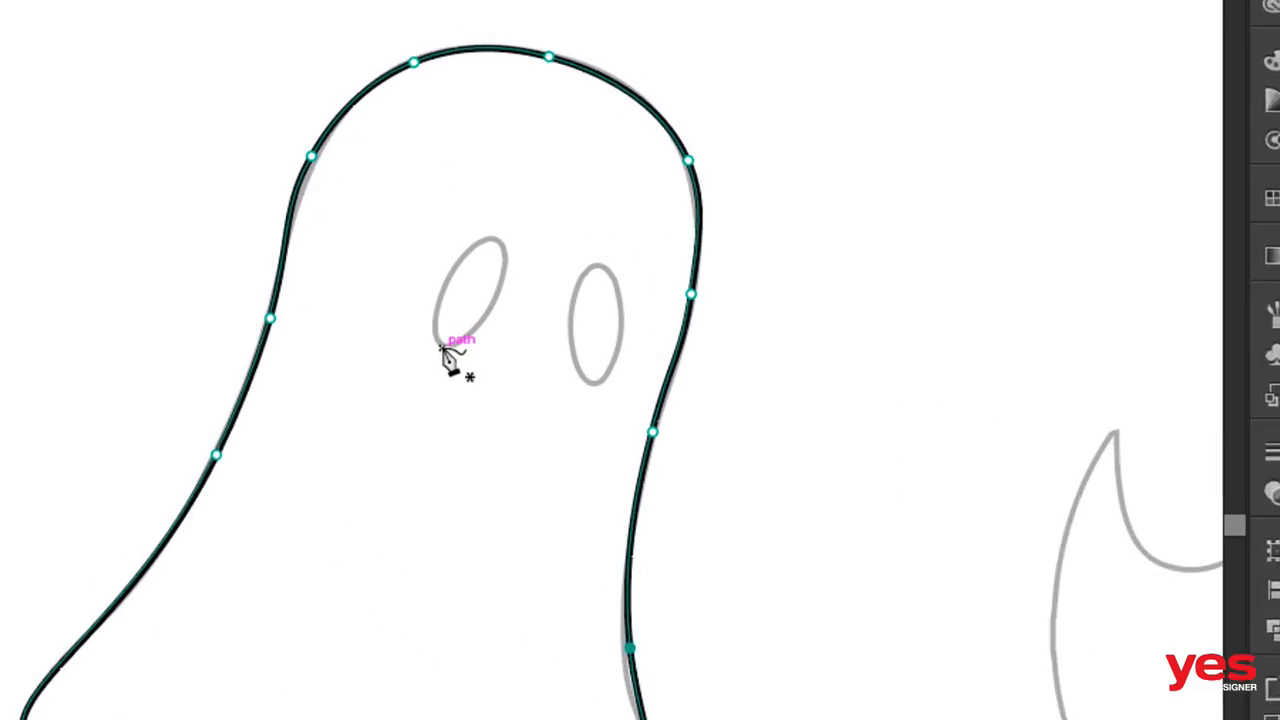
Trace the ghost's left eye as a closed four-anchor path with the Curvature tool
left_click(440, 349)
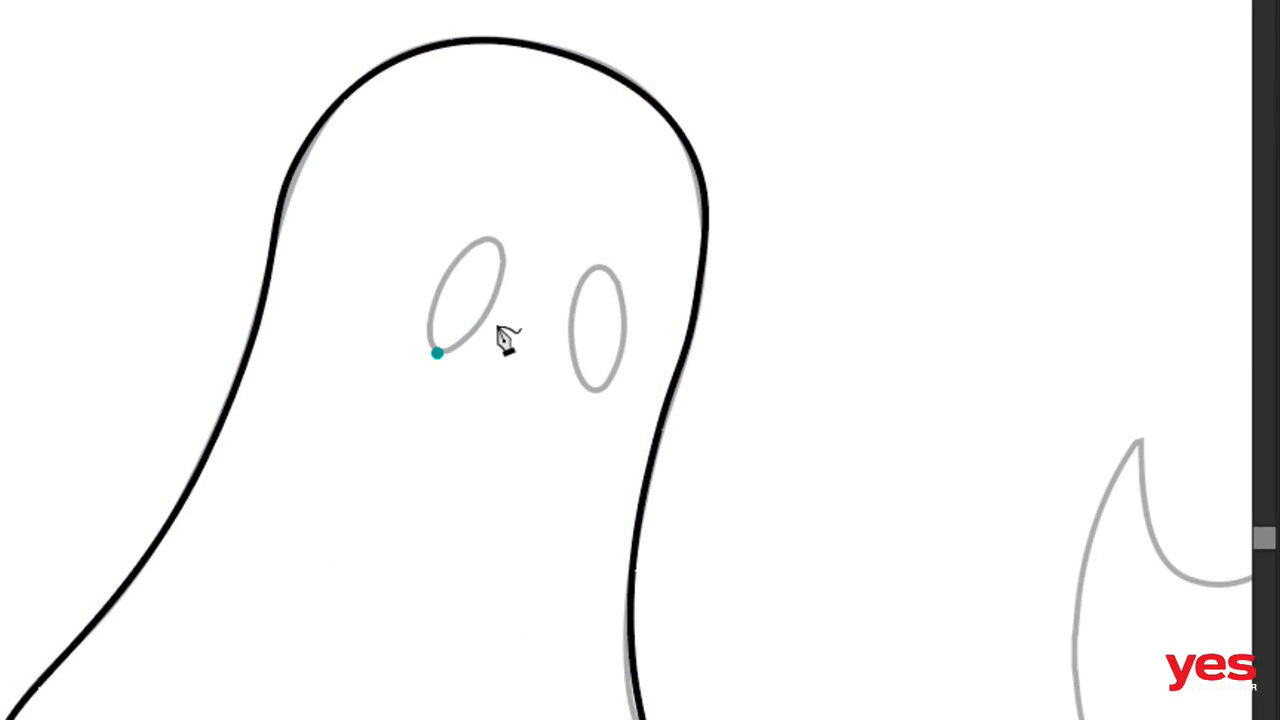
left_click(493, 302)
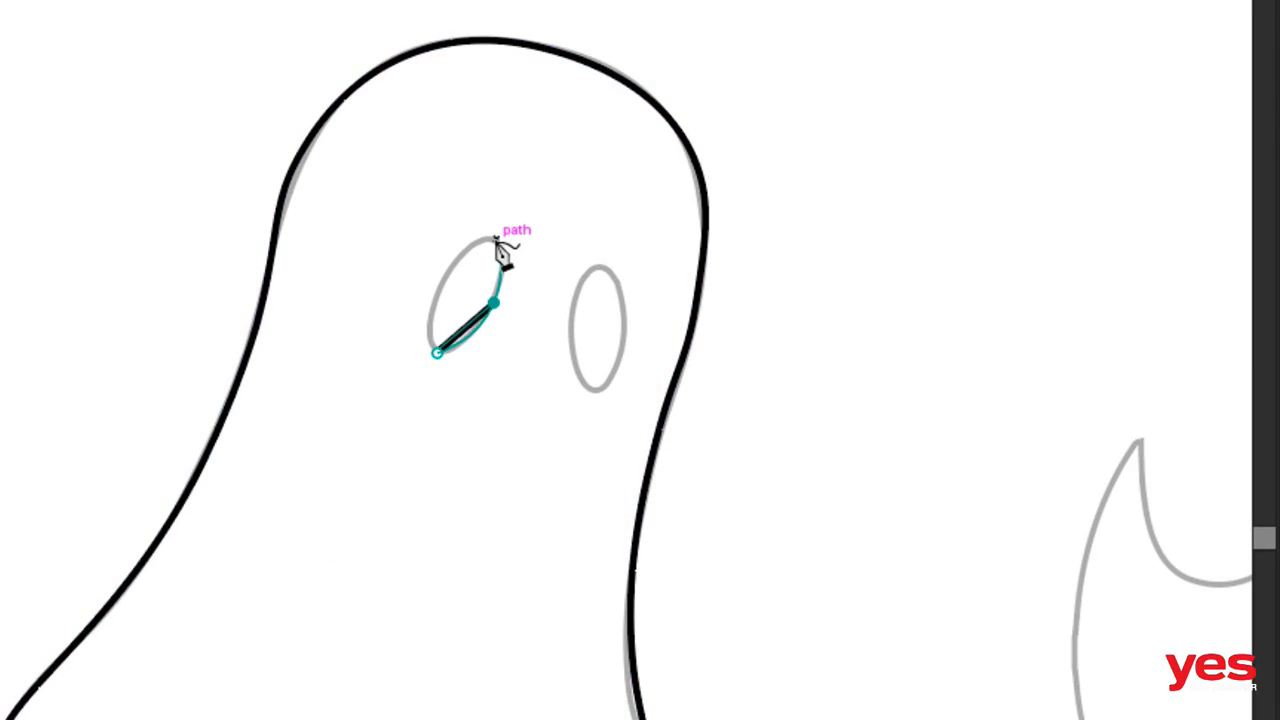
left_click(497, 240)
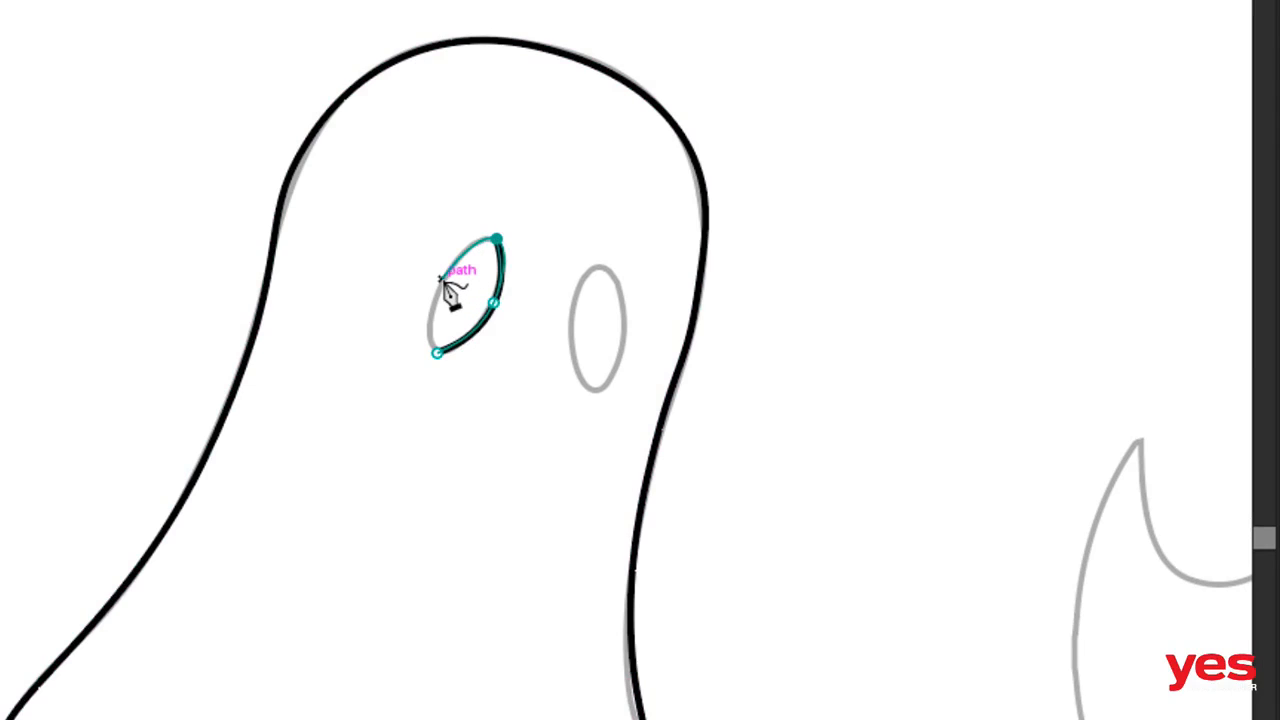
left_click(441, 279)
left_click(436, 347)
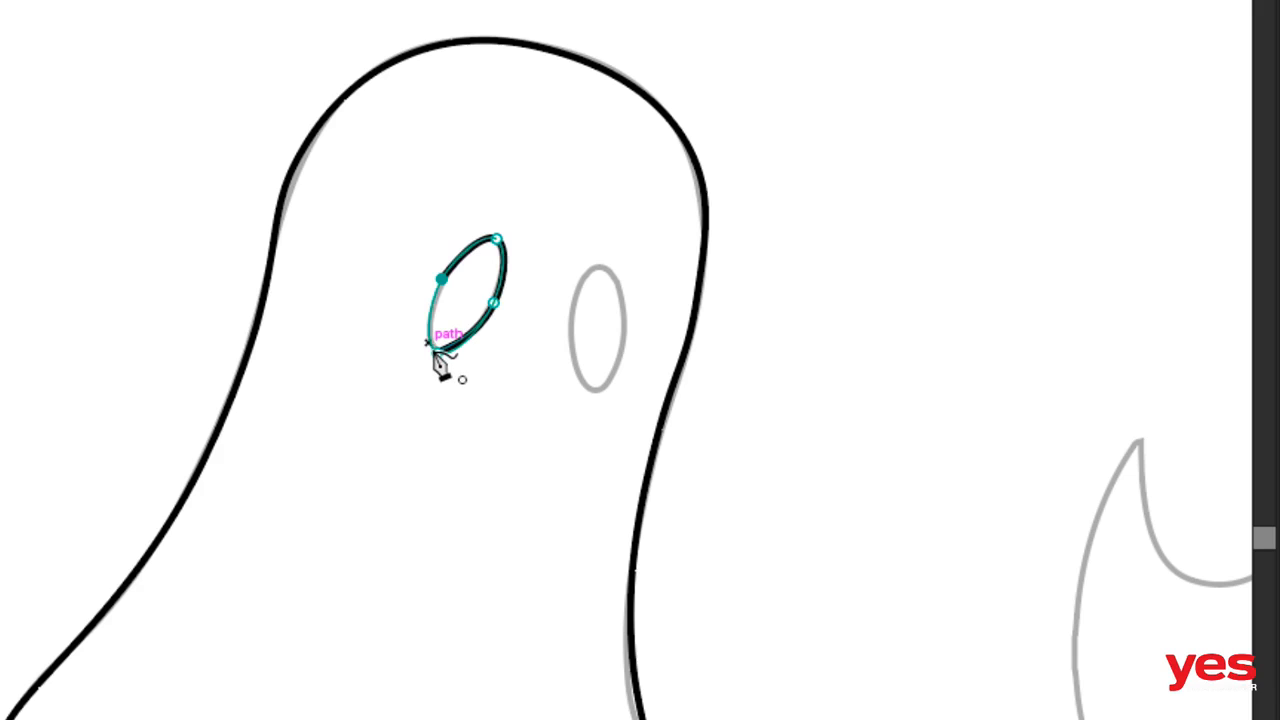
left_click(436, 350)
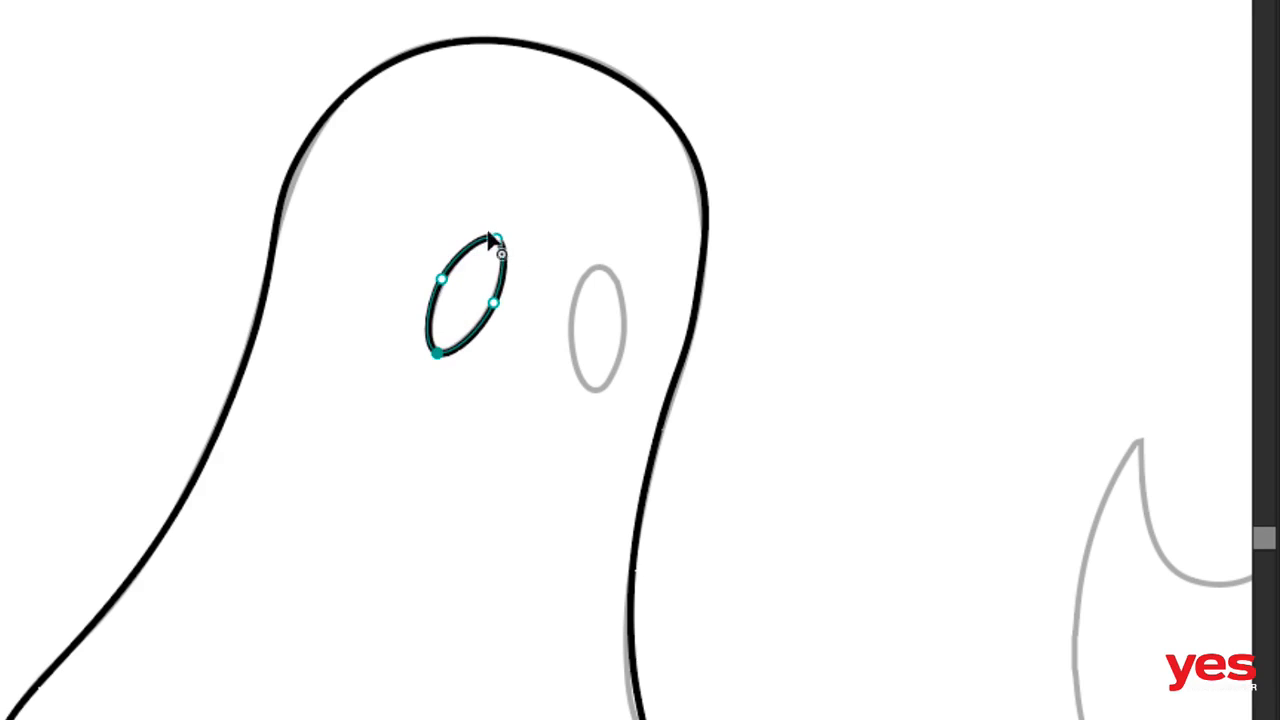
Trace the ghost's right eye as a closed path with anchors at its bottom, right, top and left extremes
left_click(596, 392)
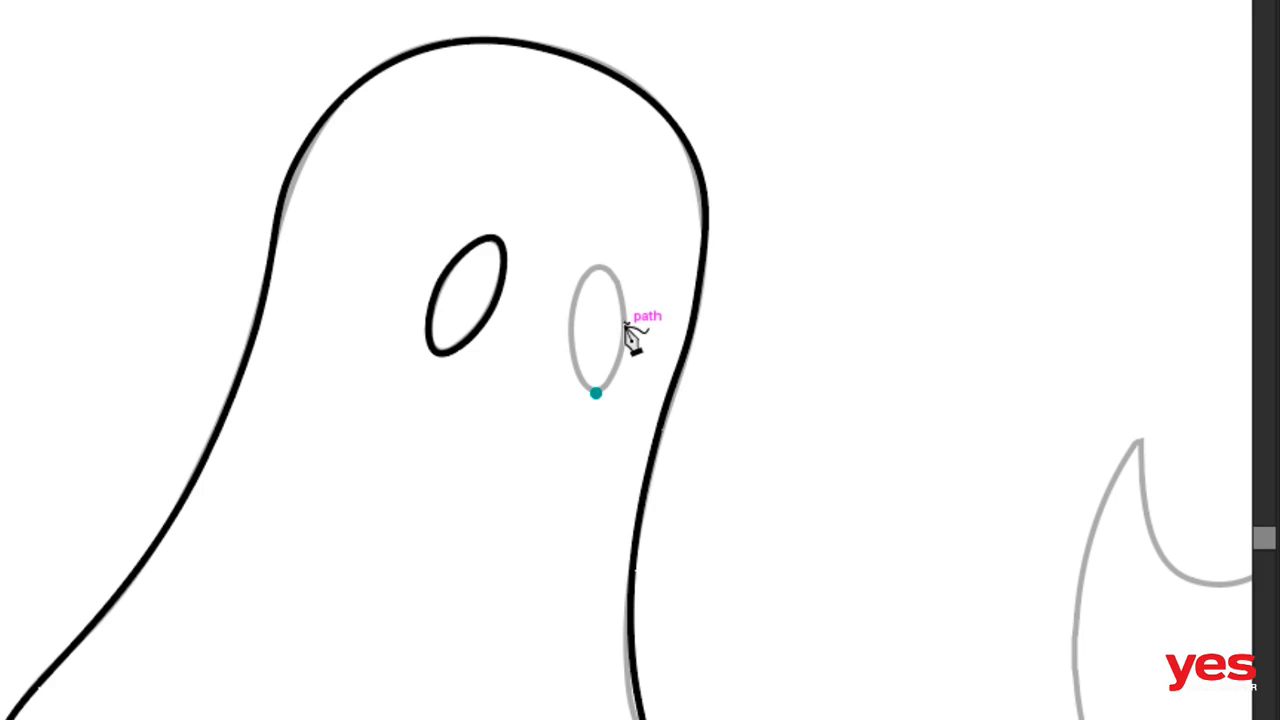
left_click(626, 326)
left_click(600, 267)
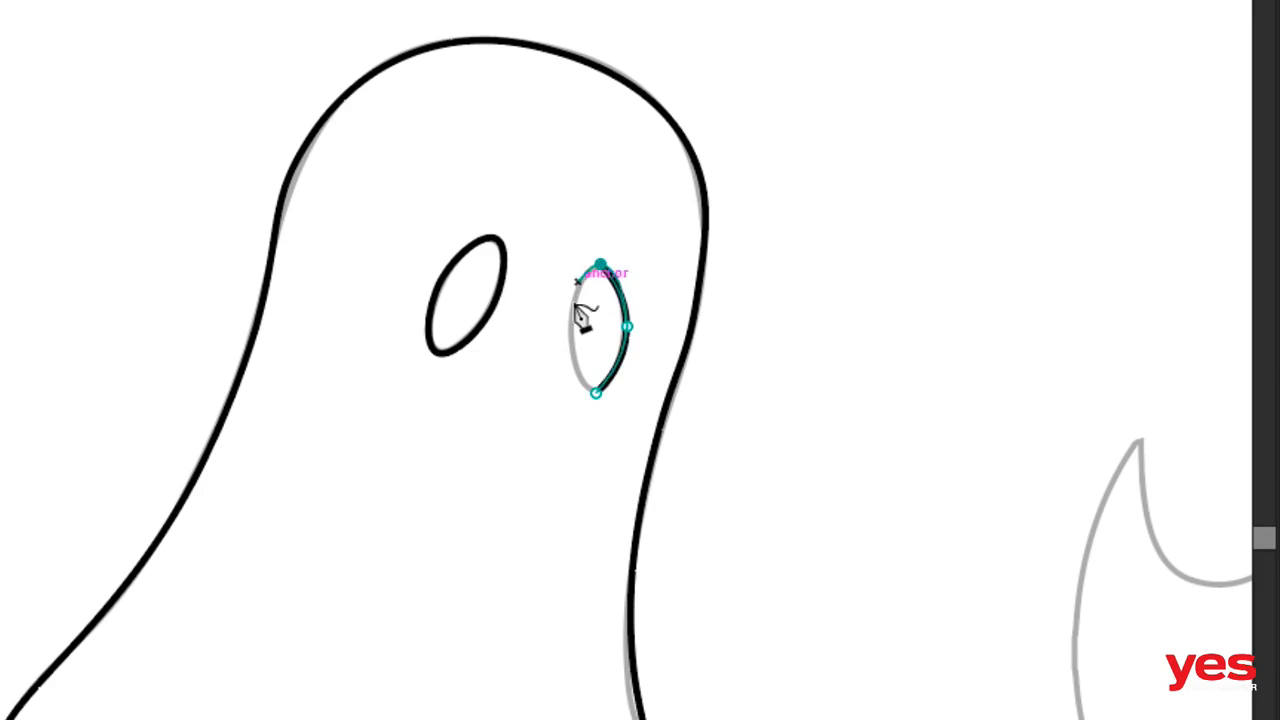
left_click(568, 325)
left_click(596, 393)
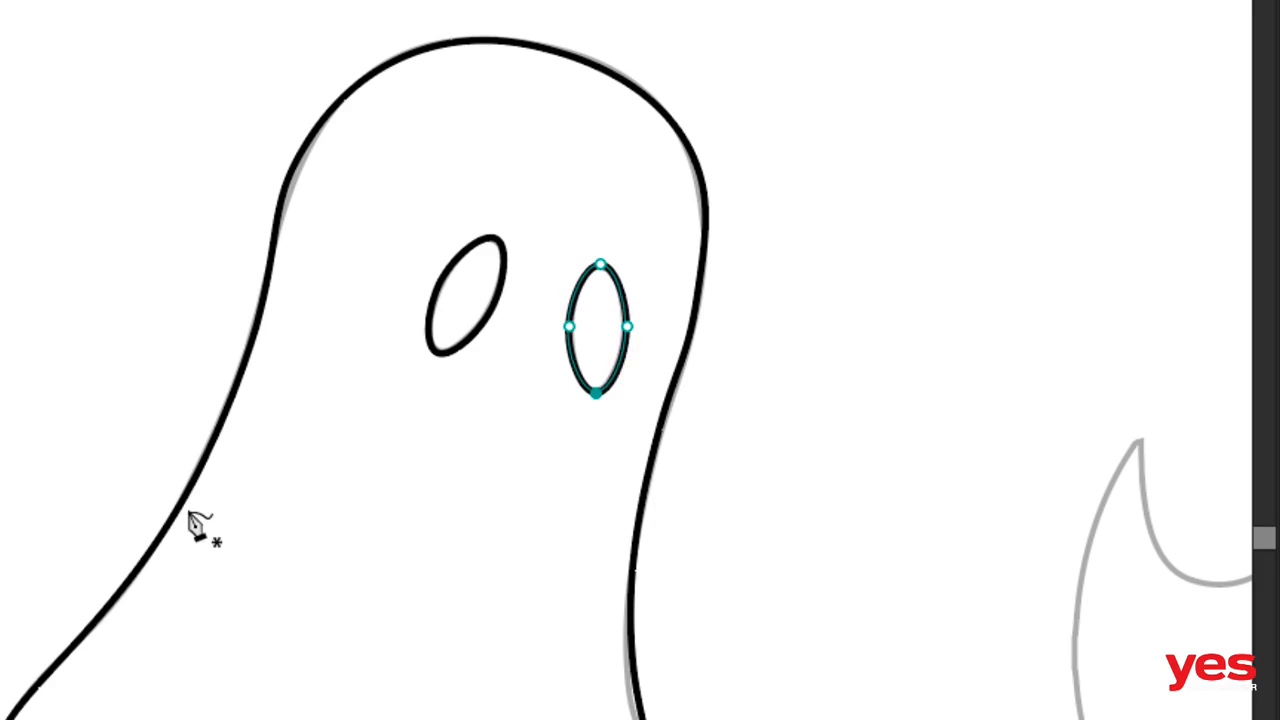
Select all anchor points of the ghost's outline and both eyes with the Direct Selection tool
key("v")
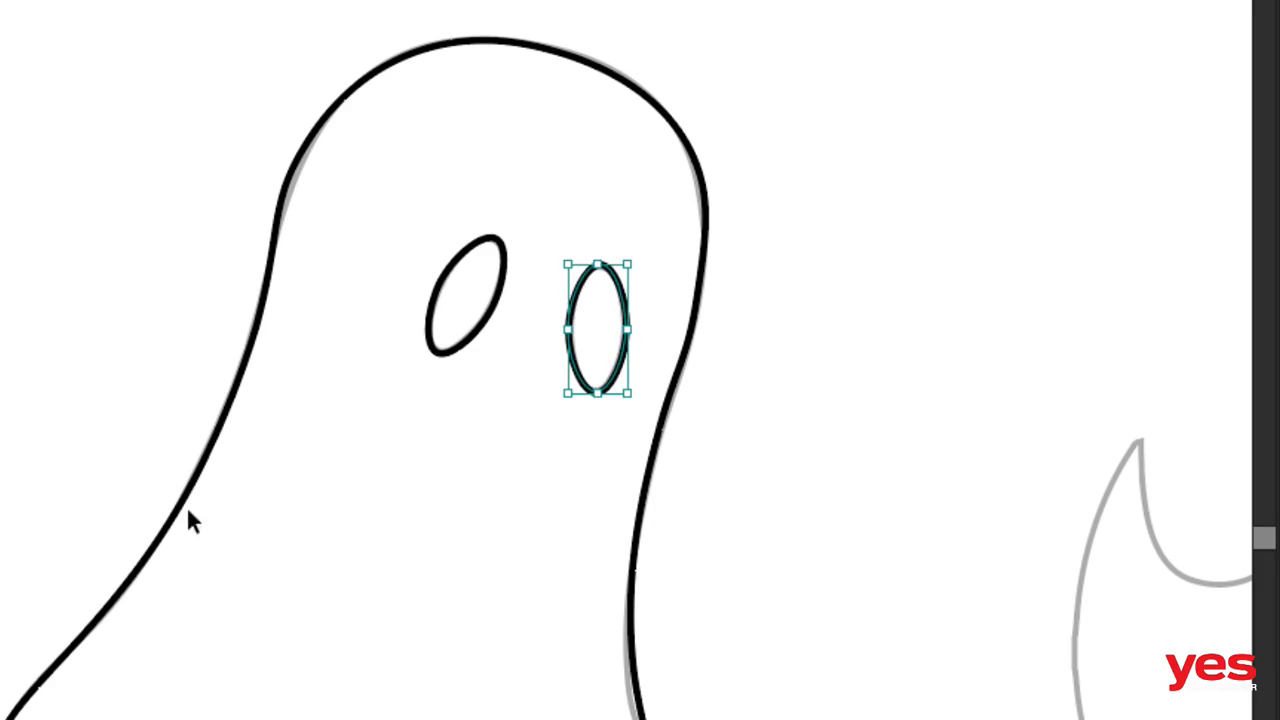
left_click(656, 468)
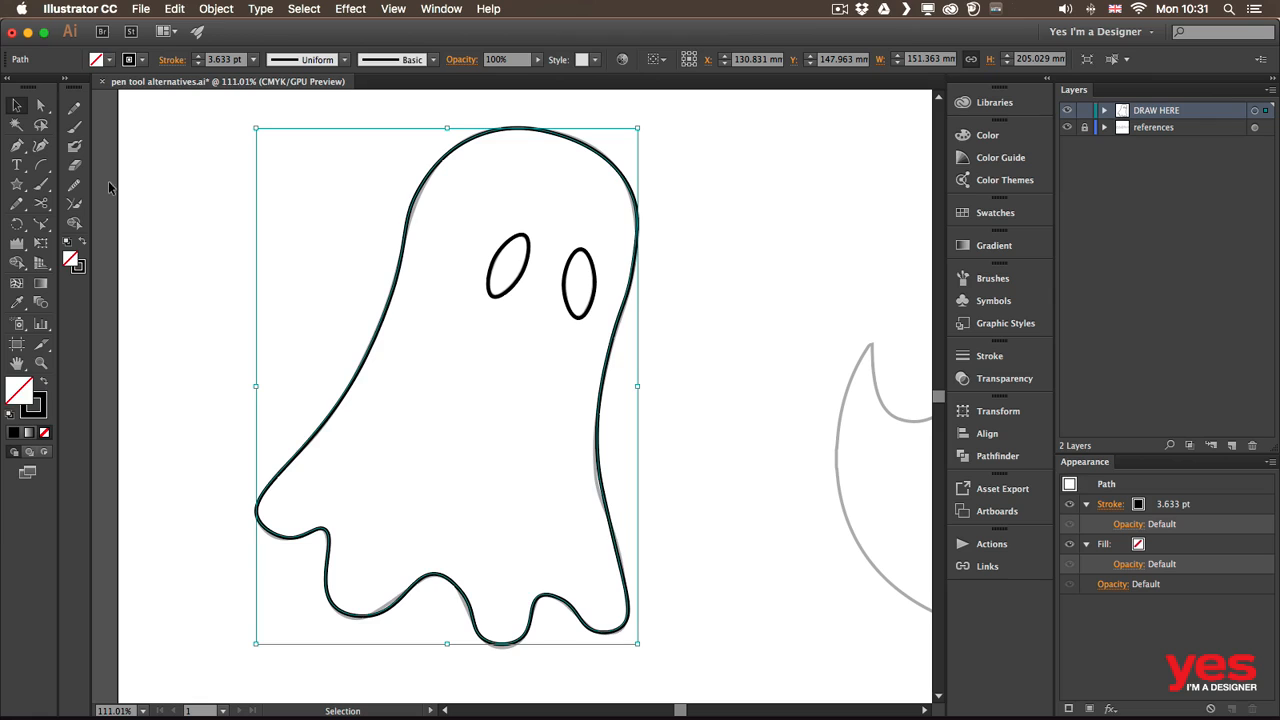
left_click(40, 105)
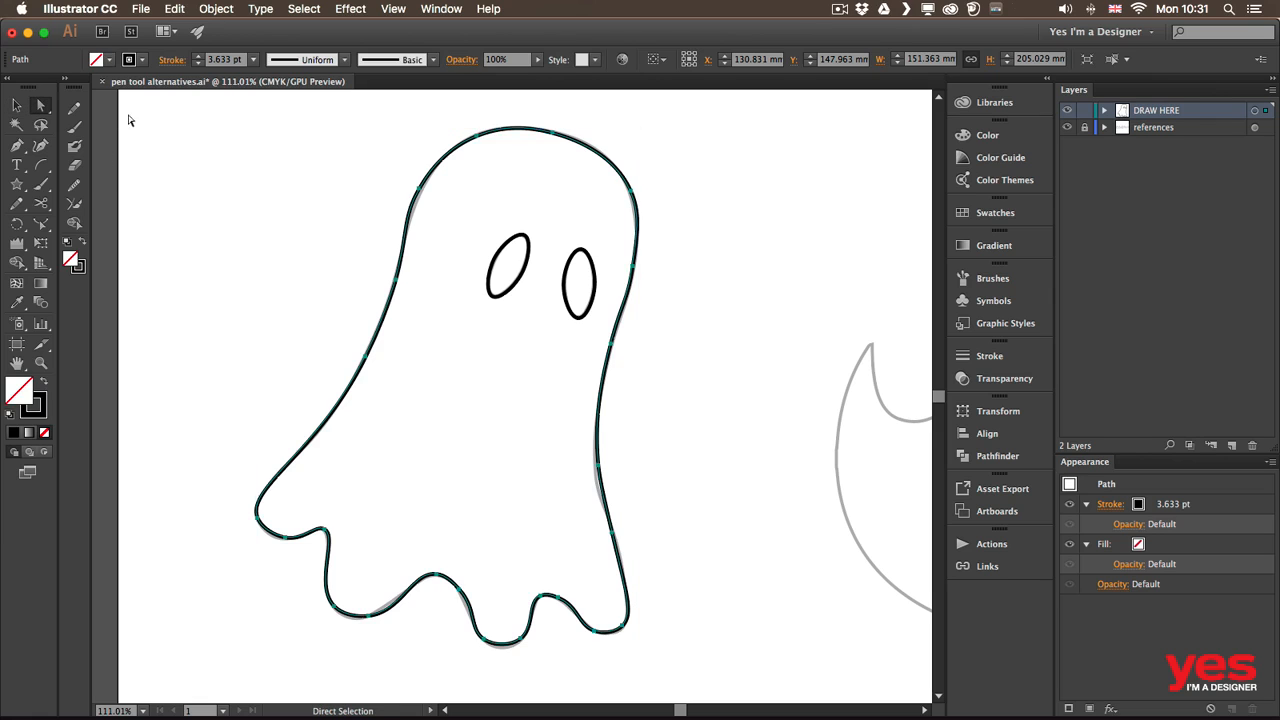
left_click_drag(195, 107, 698, 606)
scroll(683, 268, "up", 5)
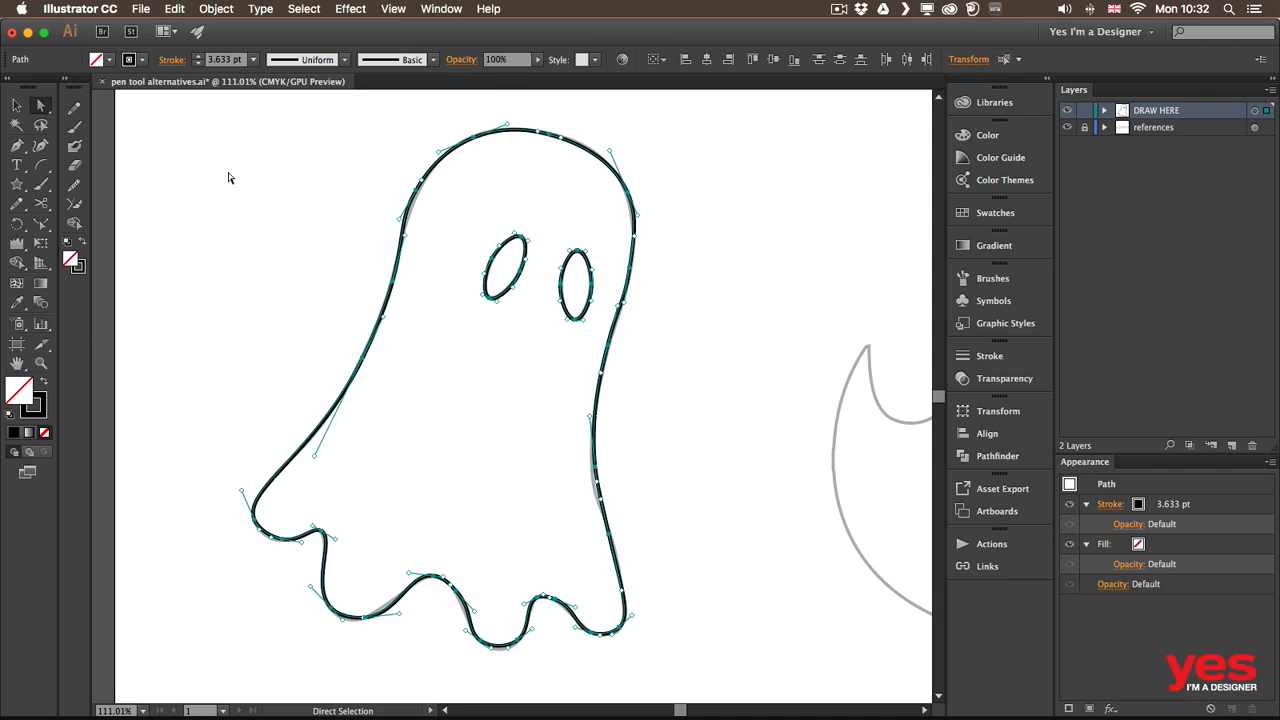
Simplify the selected ghost paths with a Curve Precision of 64%, and deselect them
left_click(216, 9)
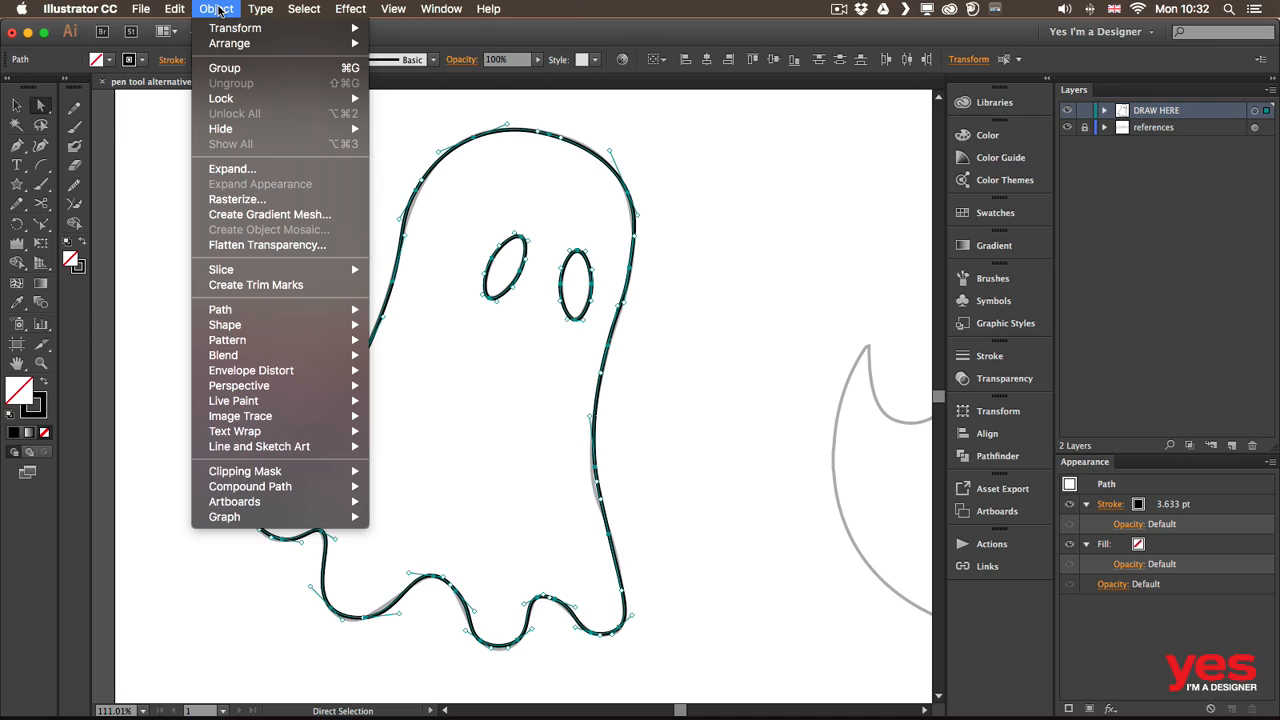
mouse_move(270, 310)
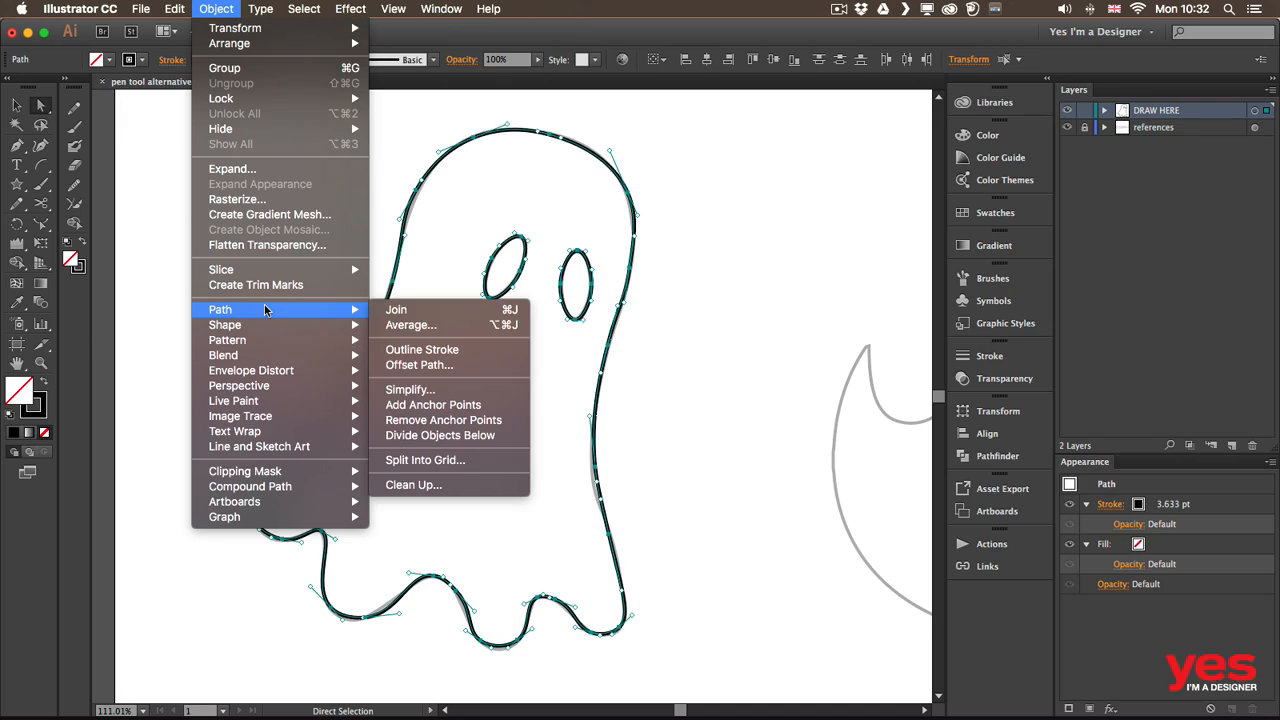
left_click(450, 394)
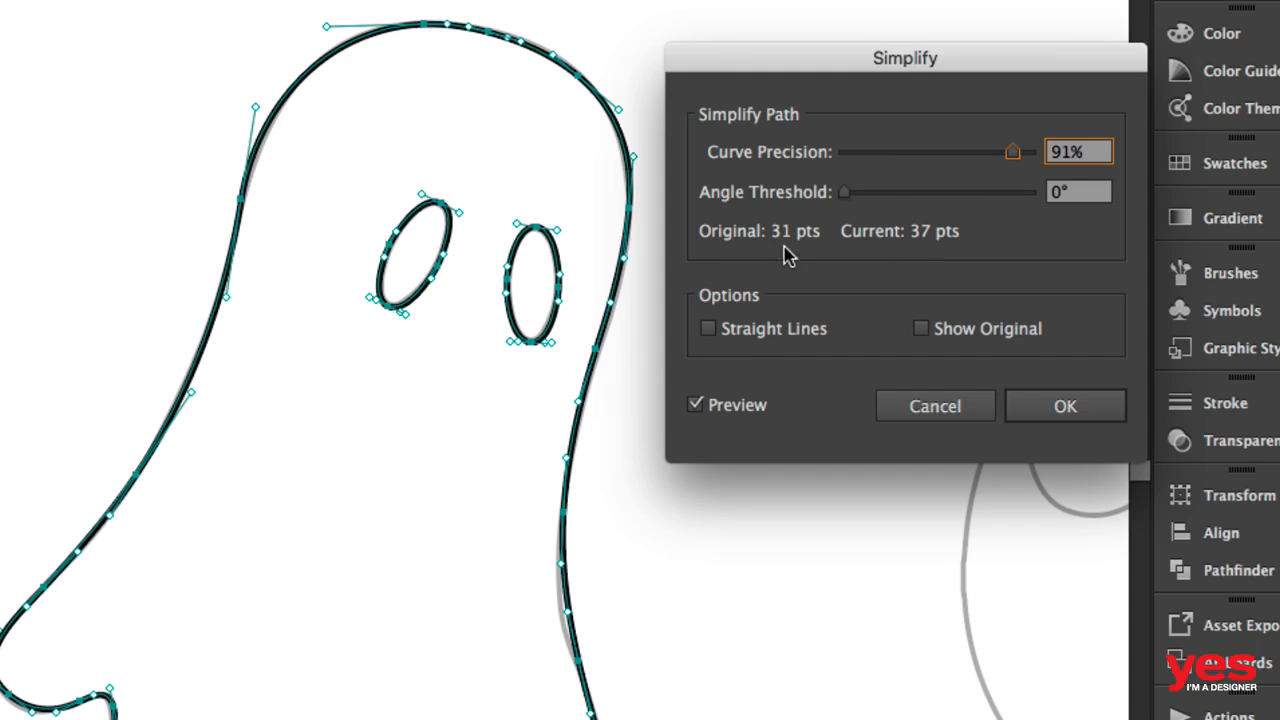
left_click_drag(1016, 154, 963, 155)
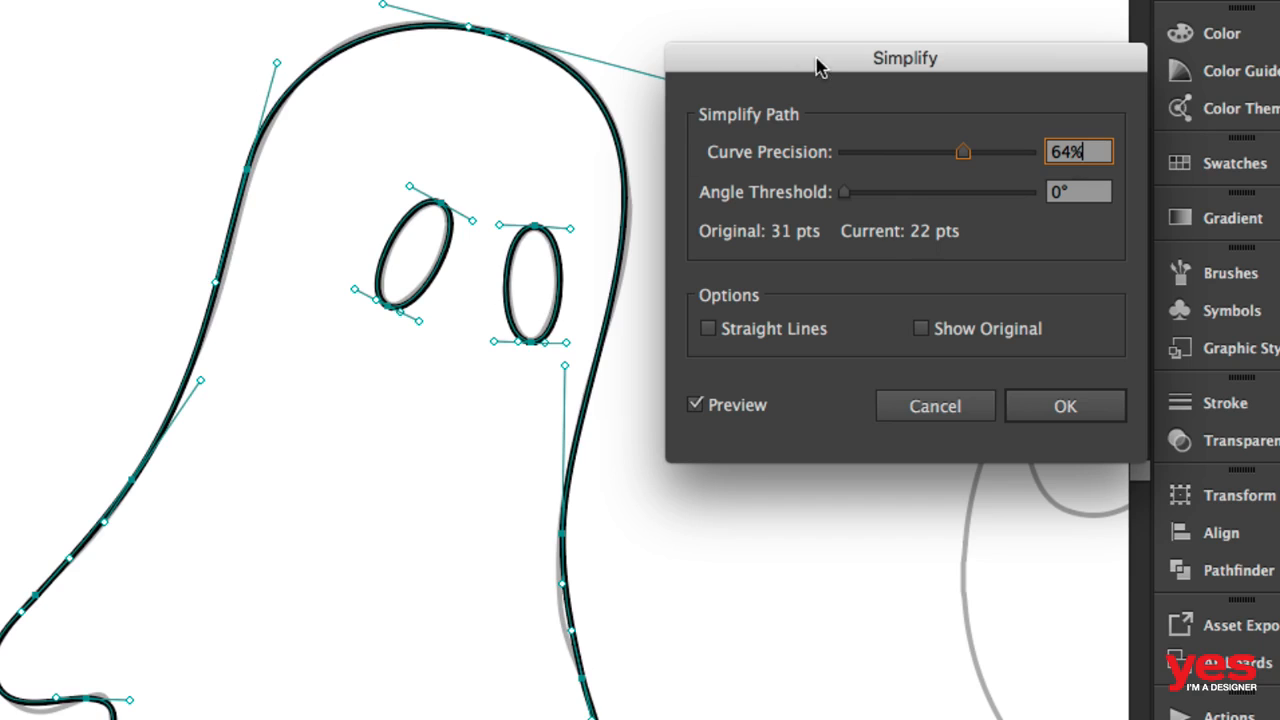
left_click_drag(823, 57, 1002, 166)
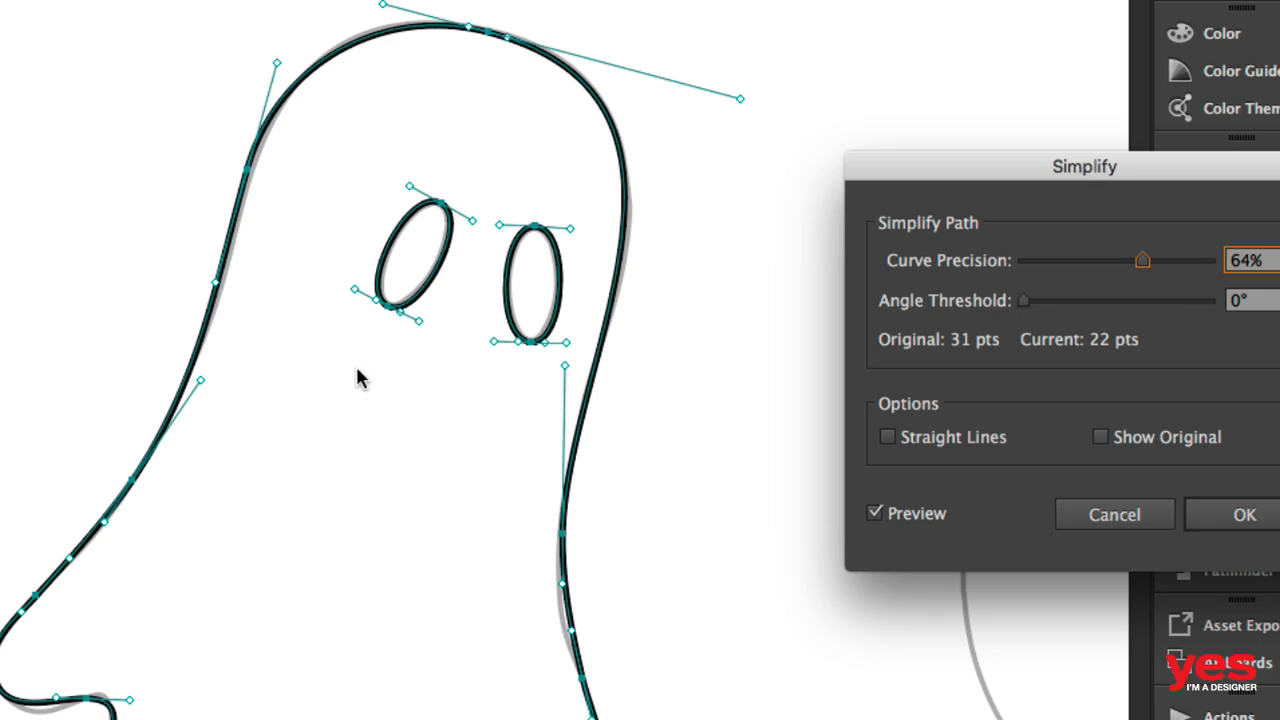
left_click(1248, 514)
left_click(840, 470)
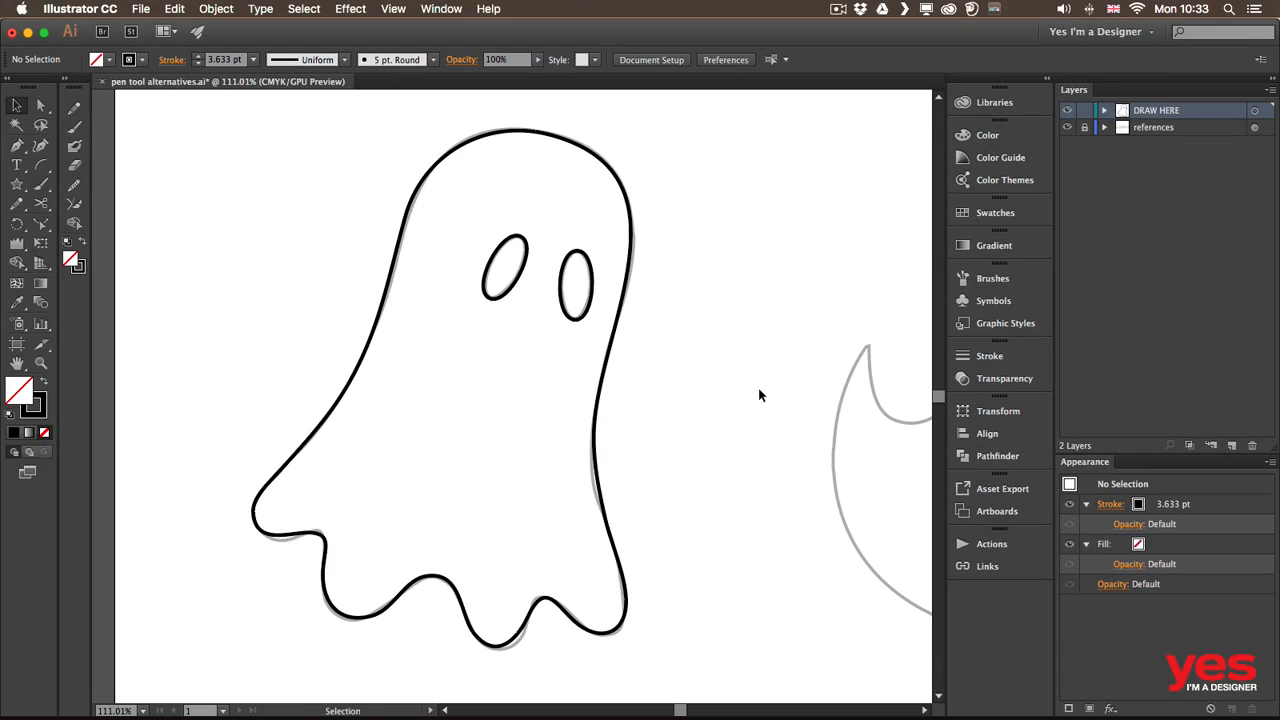
Draw straight Pen segments over the reference flame, from its left tip through the valleys and tallest tip to the second-highest tip
left_click_drag(801, 392, 294, 397)
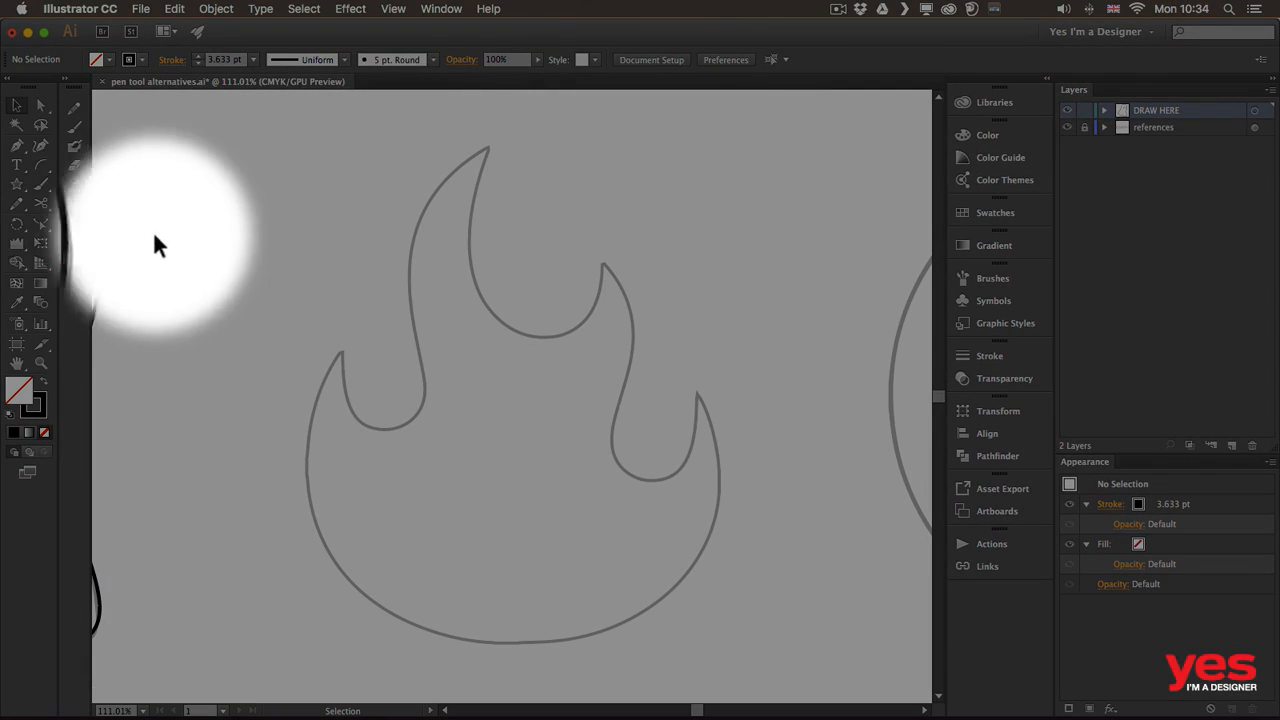
left_click(43, 228)
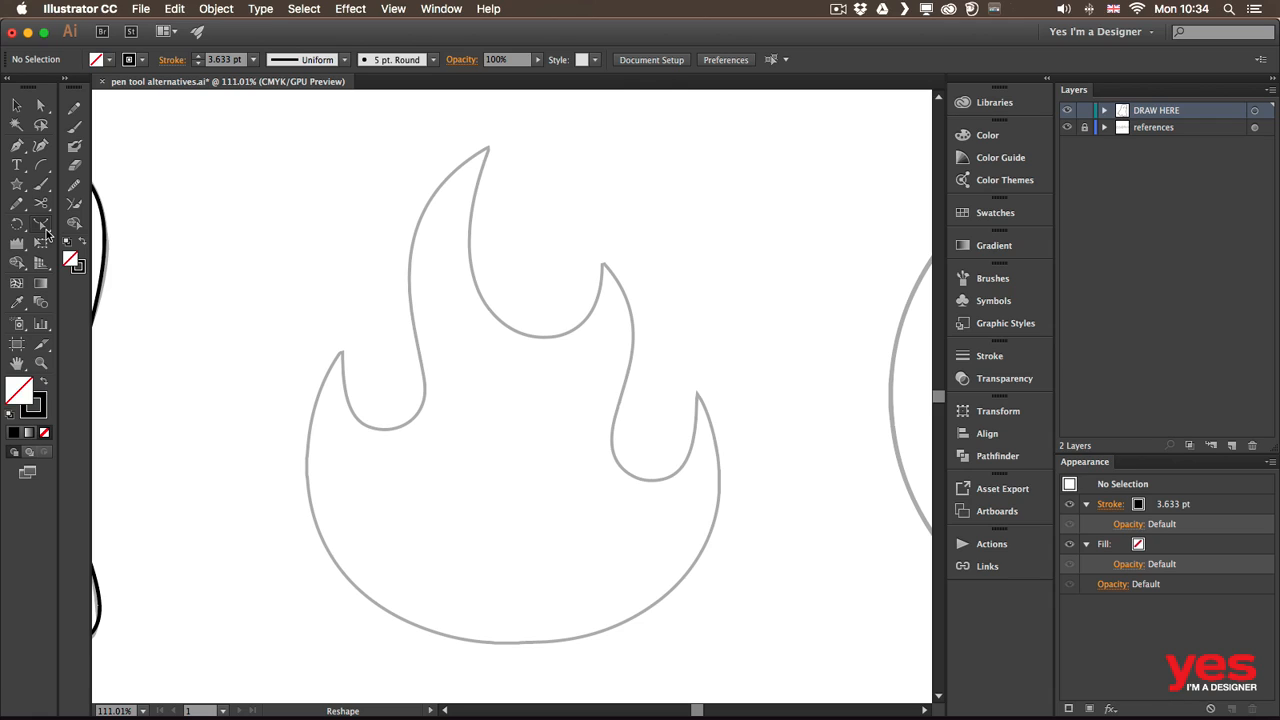
left_click(16, 148)
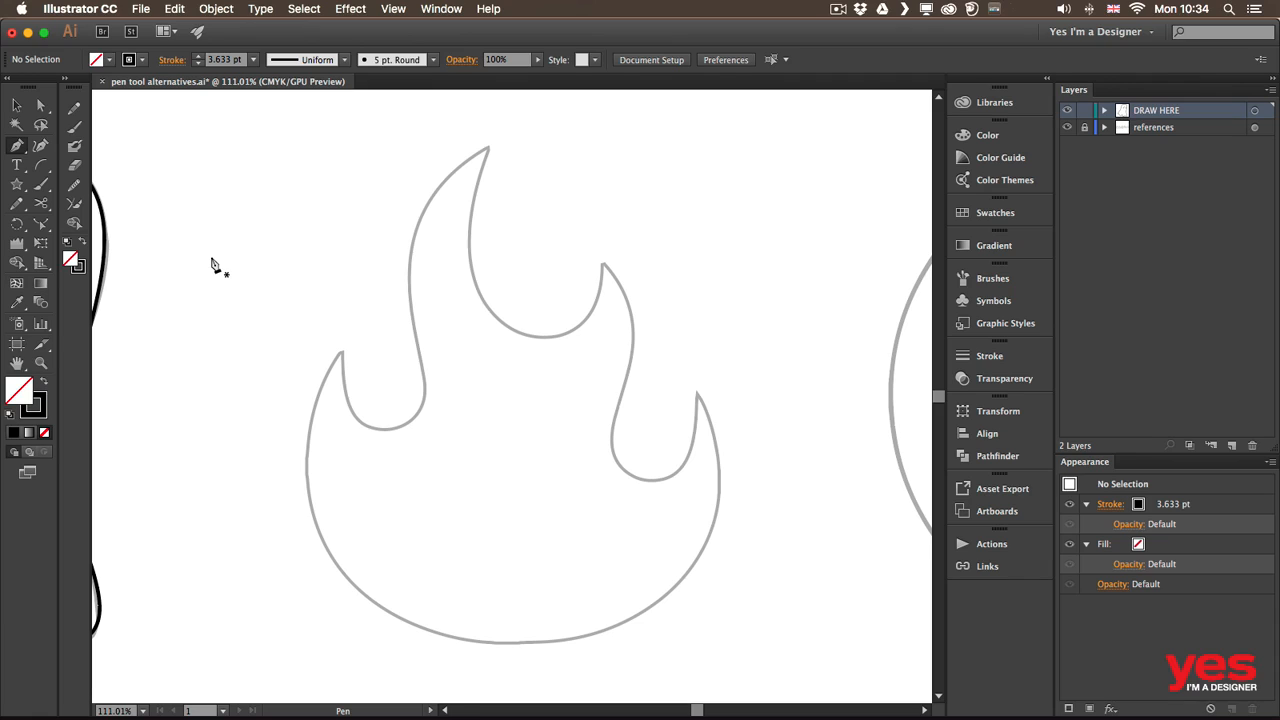
left_click(341, 354)
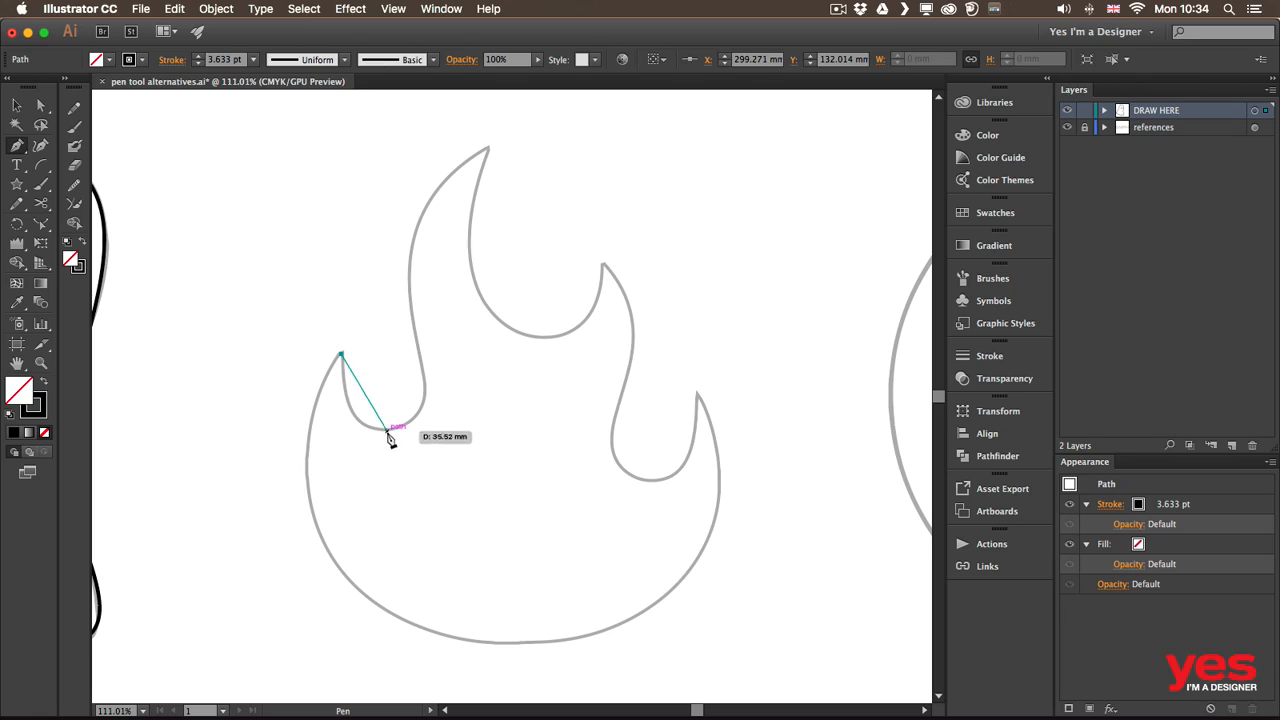
left_click(390, 428)
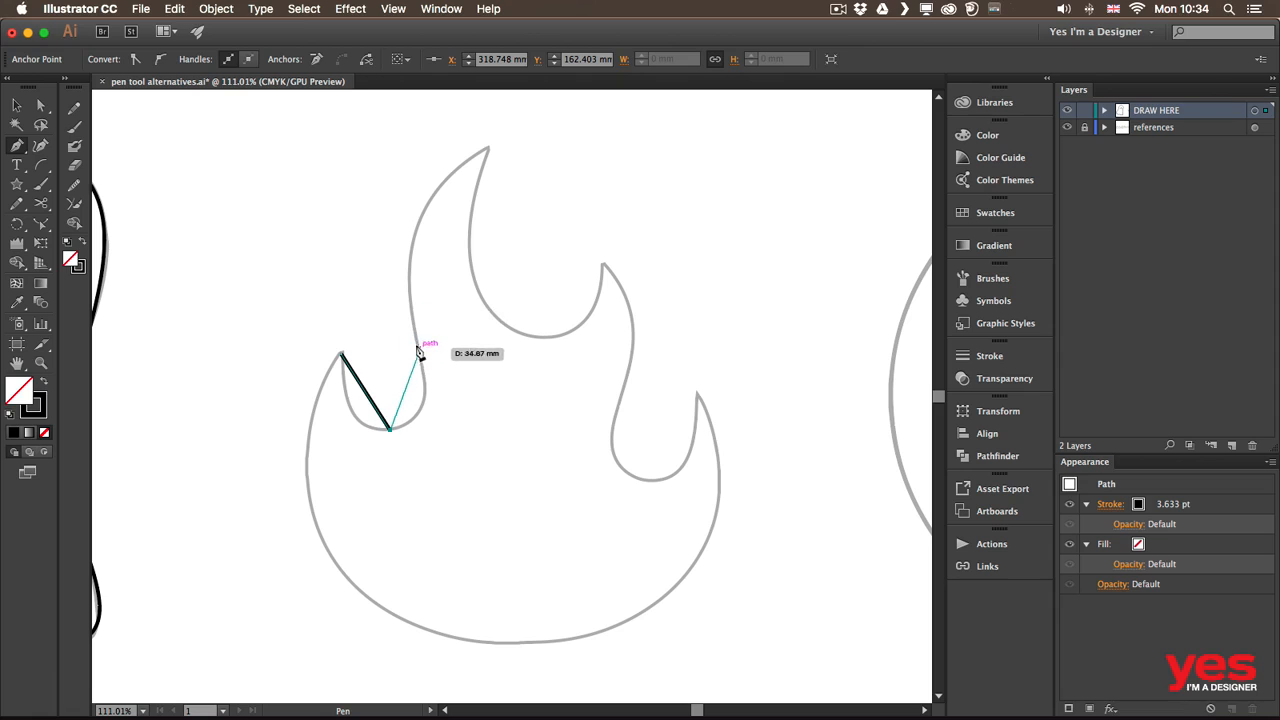
left_click(418, 341)
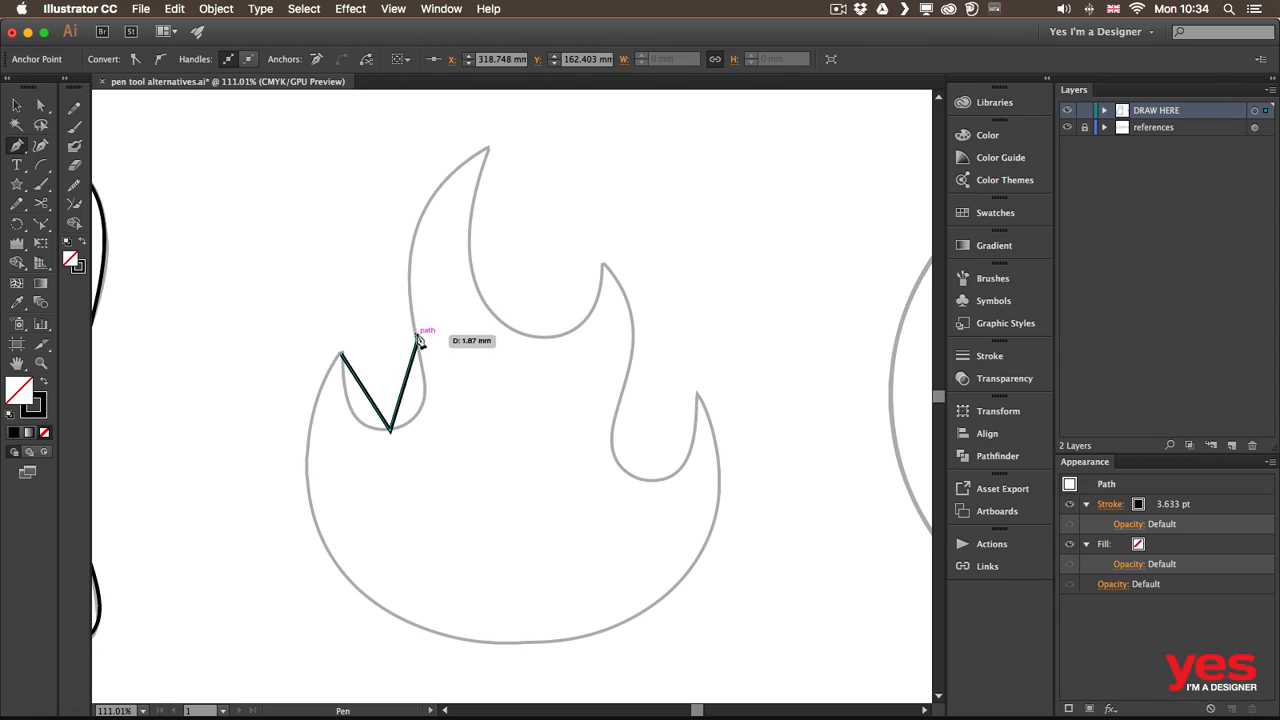
left_click(418, 224)
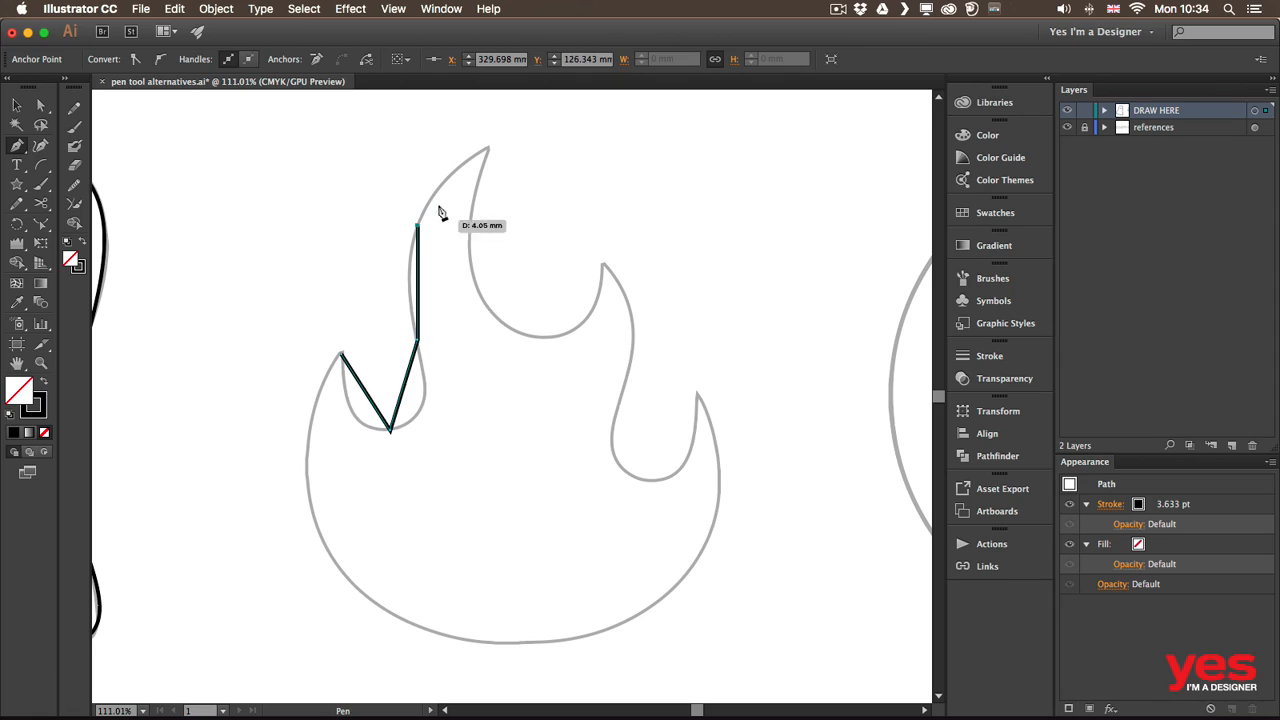
left_click(490, 149)
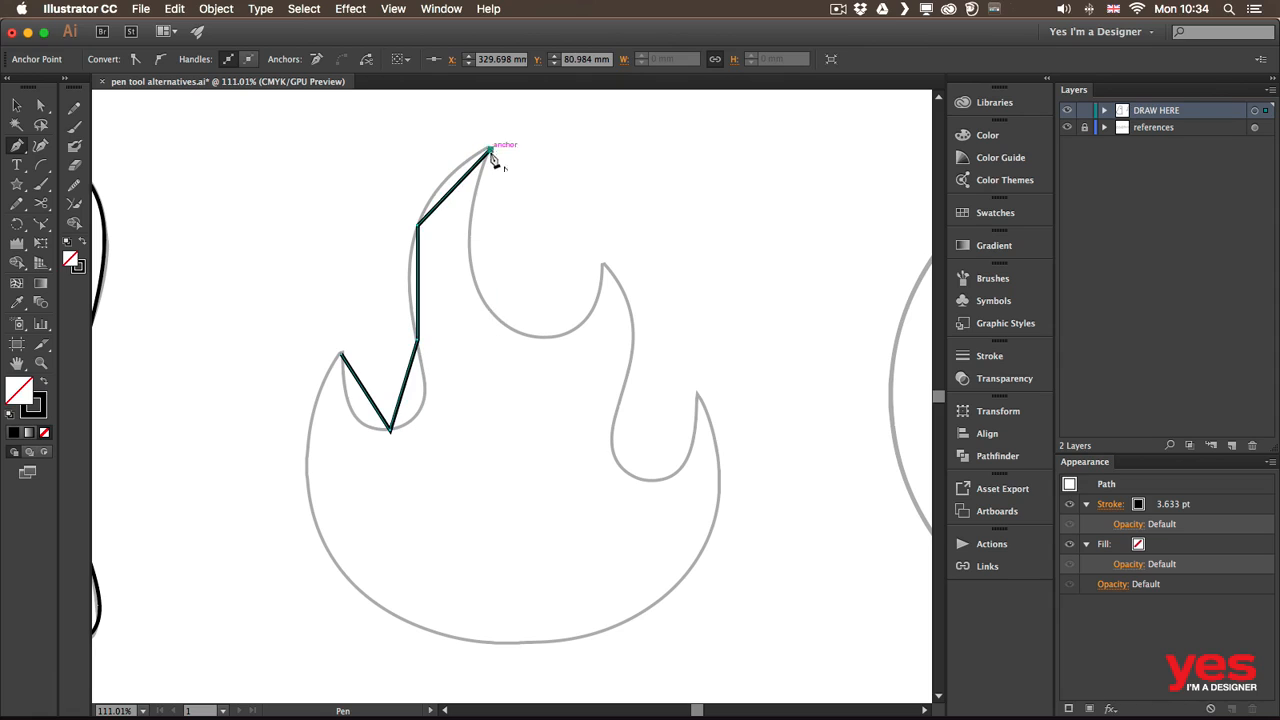
left_click(523, 334)
left_click(599, 268)
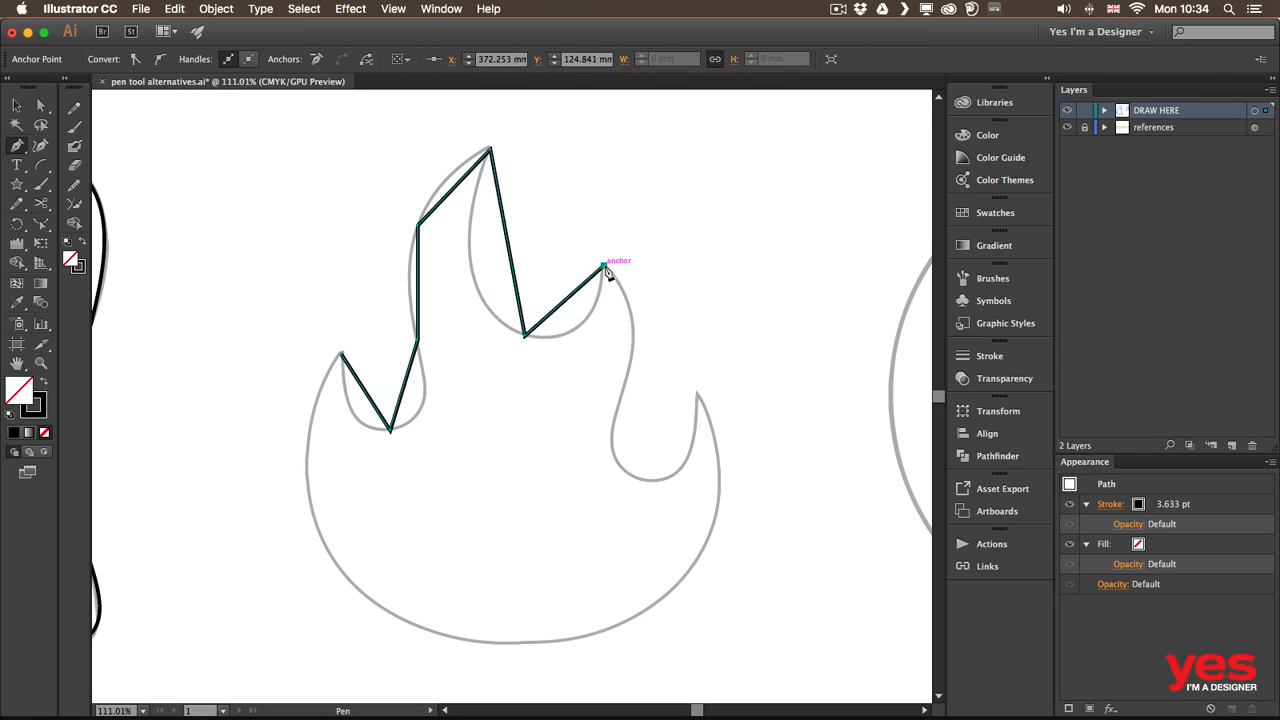
Bend the flame path's straight segments onto the reference curves, from the second-highest tip back to the left tip
left_click_drag(530, 278, 540, 271)
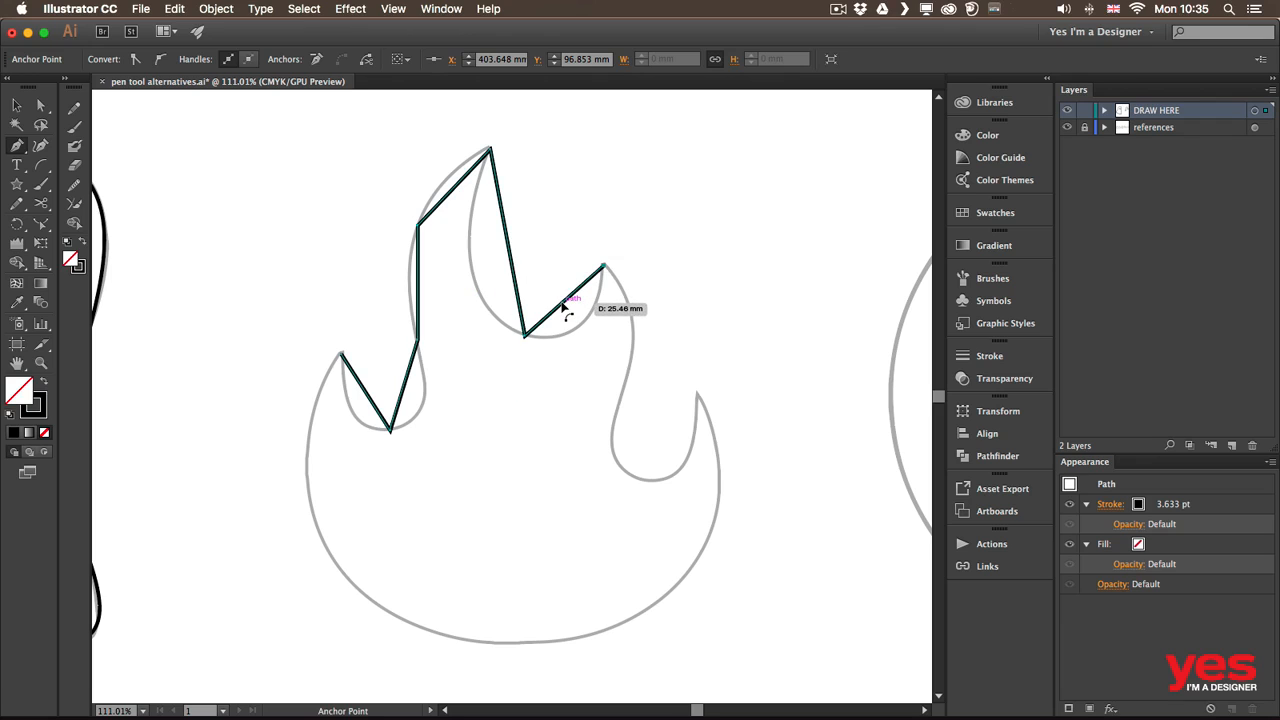
left_click_drag(563, 302, 580, 329)
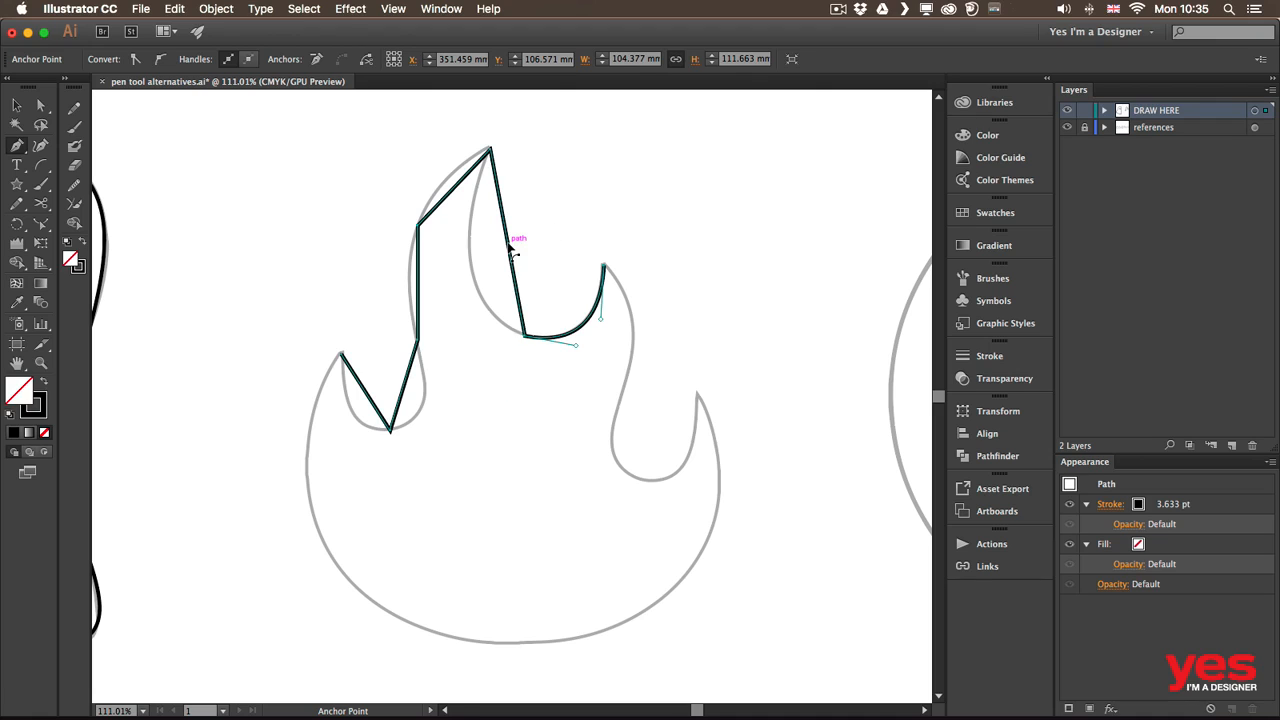
left_click_drag(513, 251, 471, 280)
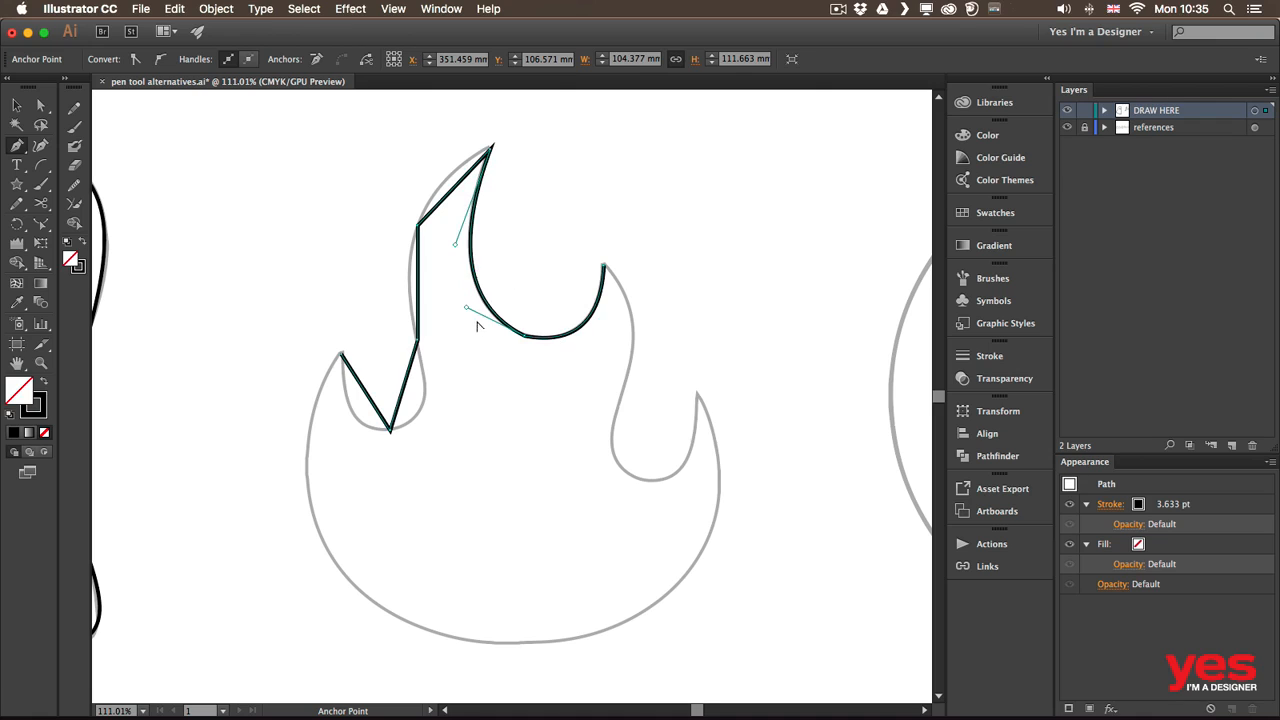
left_click_drag(450, 192, 446, 186)
left_click_drag(419, 285, 412, 290)
left_click_drag(405, 386, 365, 425)
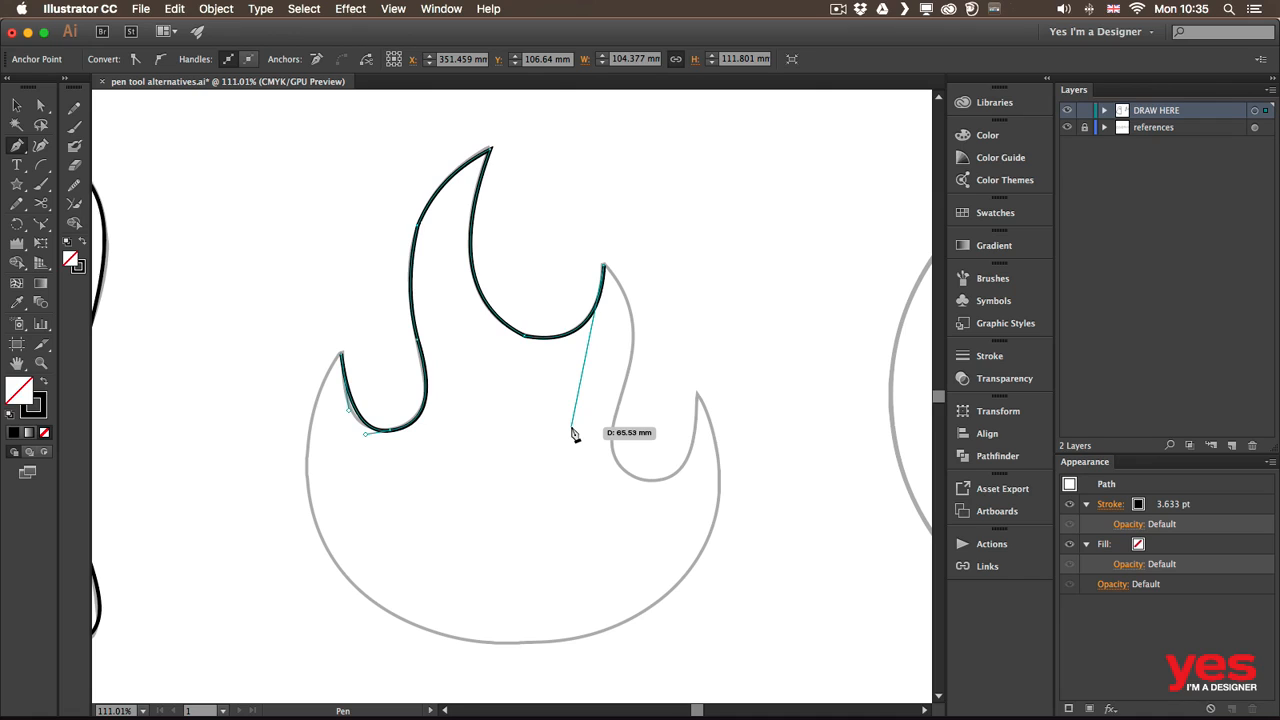
Extend the flame path with straight segments from the second-highest tip through the right valley to the rightmost tip
left_click(623, 383)
left_click(648, 480)
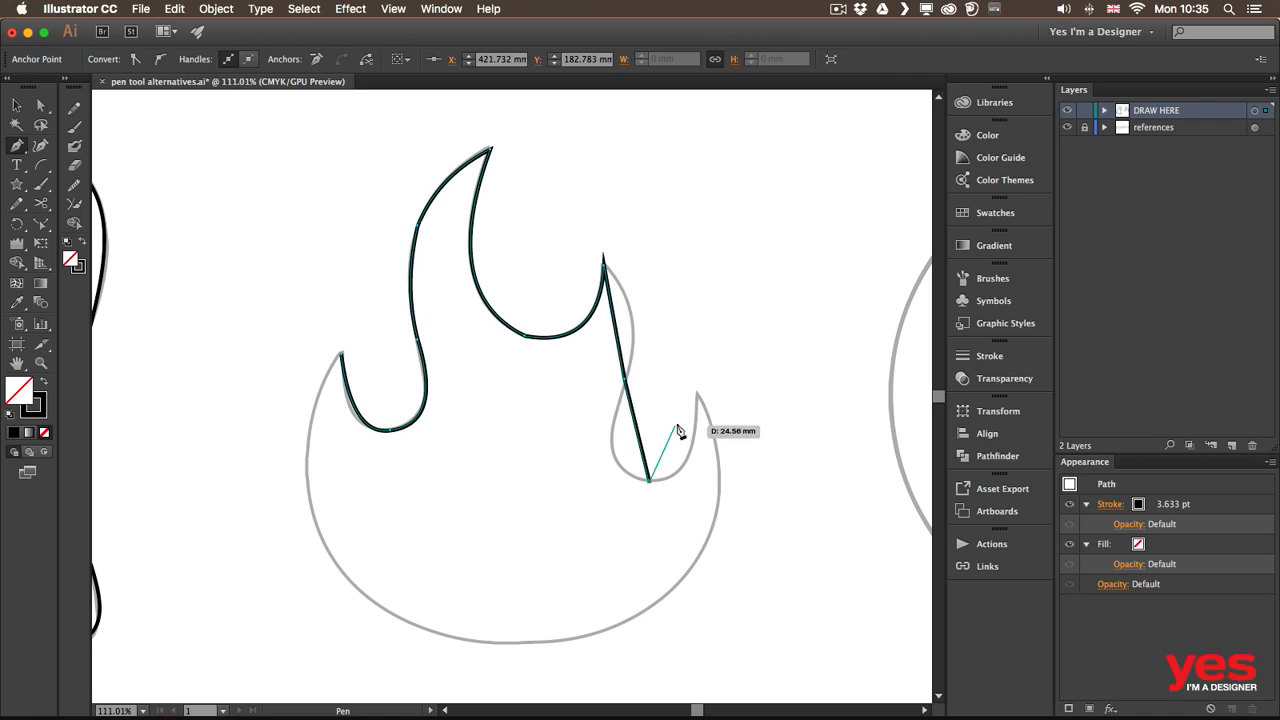
left_click(697, 397)
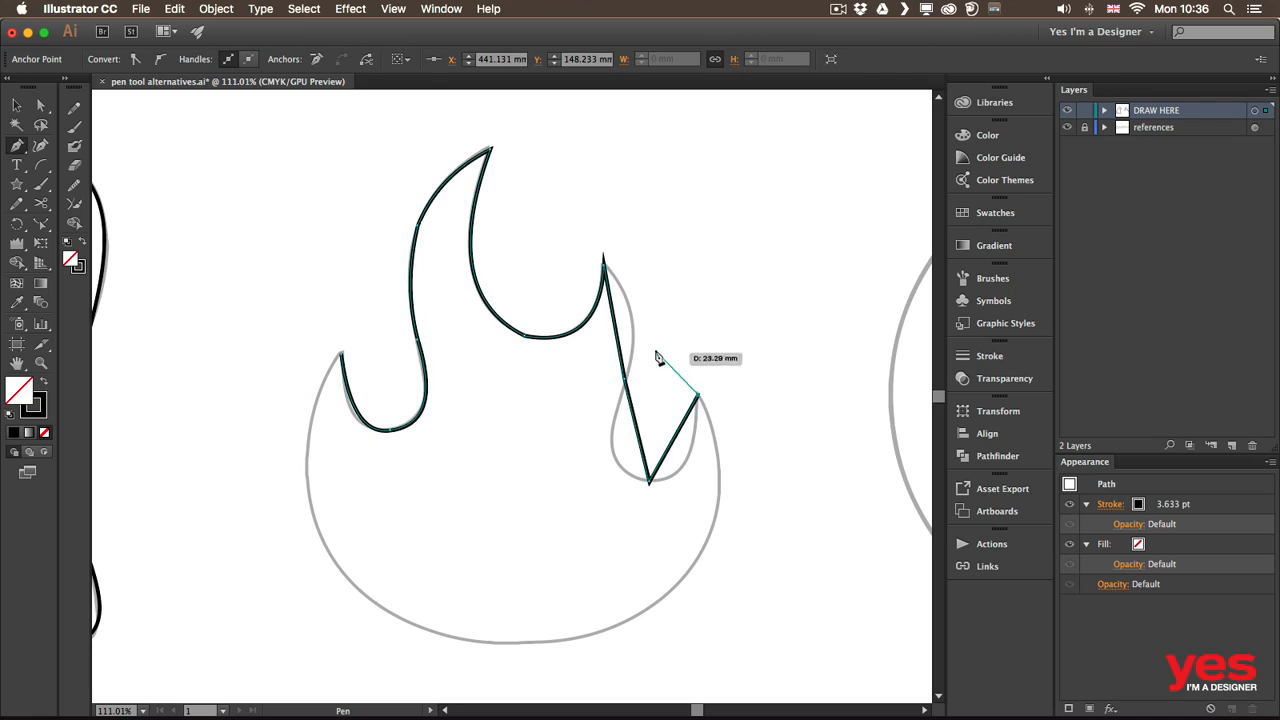
Bend the flame path's straight segments between the second-highest tip, the right valley and the rightmost tip onto the reference curves
left_click(624, 321, "super")
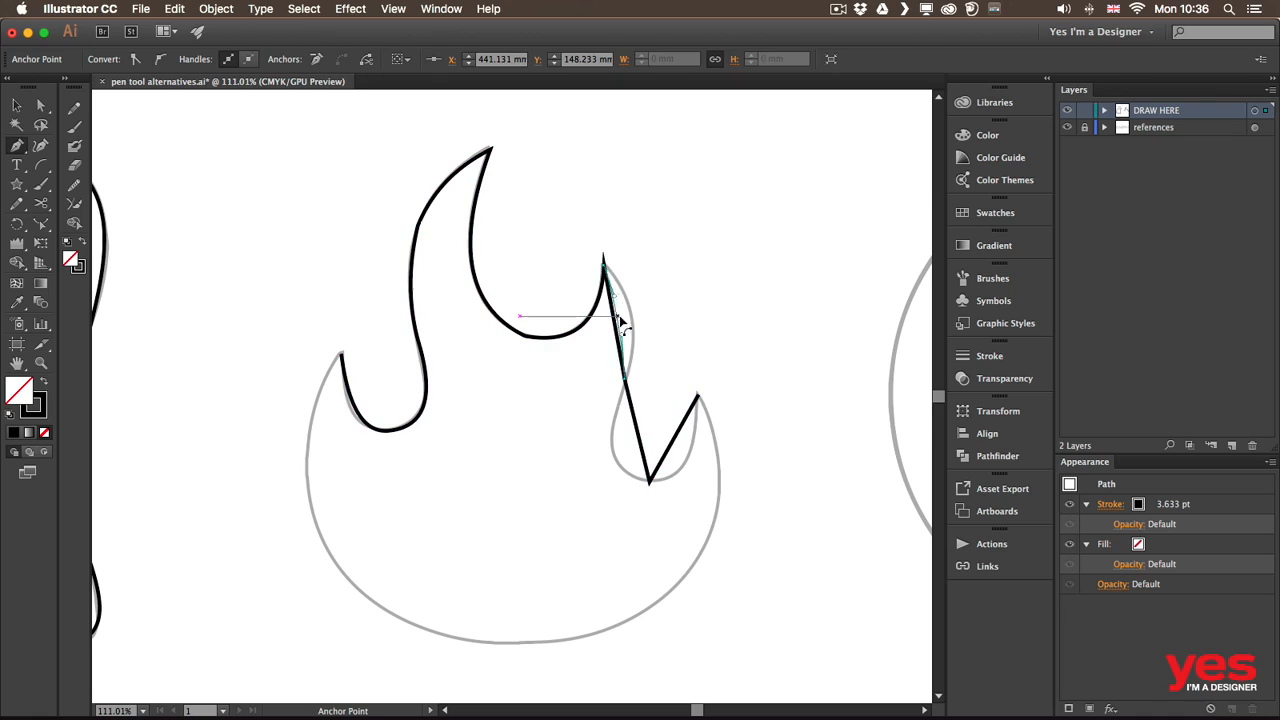
left_click_drag(617, 323, 636, 340)
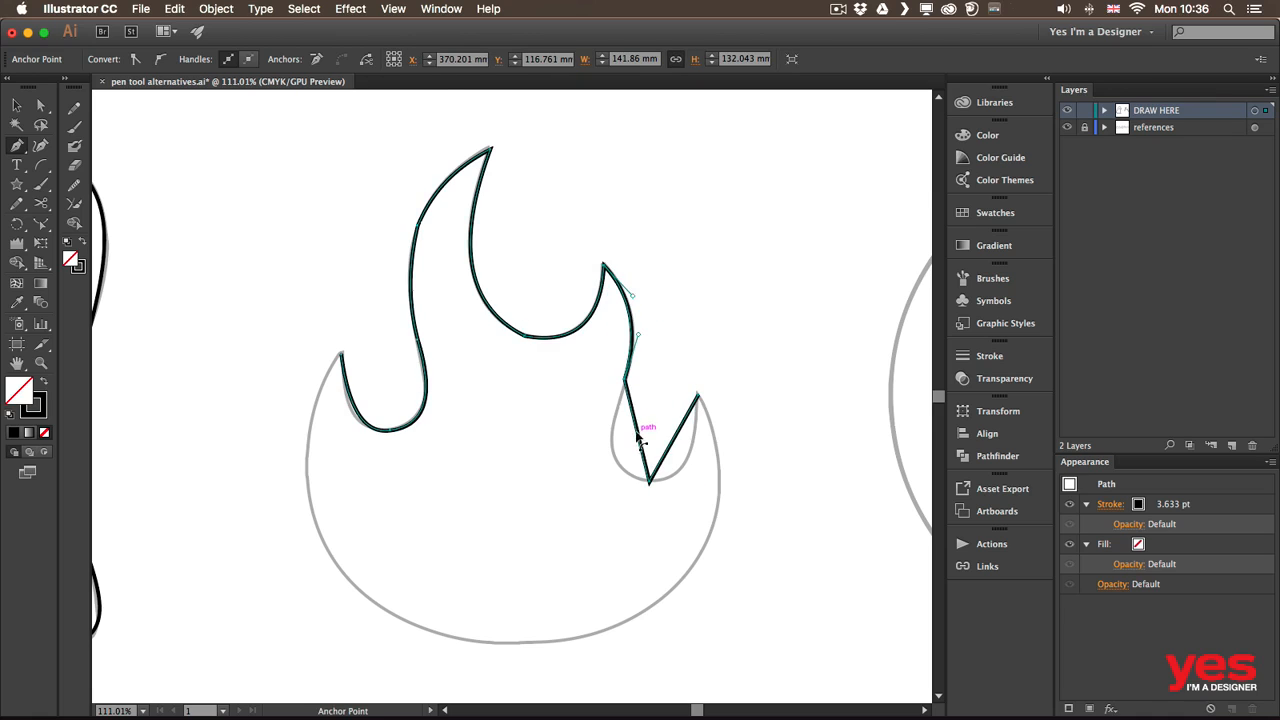
left_click_drag(638, 440, 687, 462)
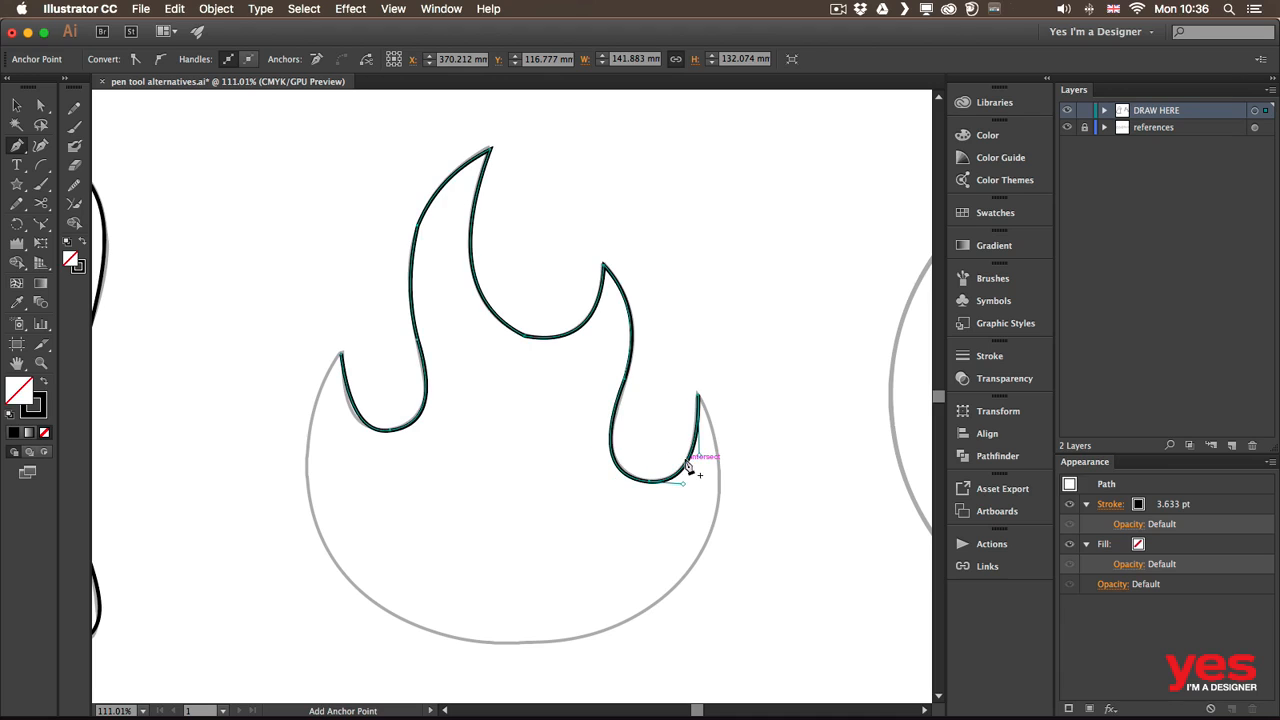
Close the flame path with straight segments through its lowest point, and bend both into the rounded base
left_click(494, 641)
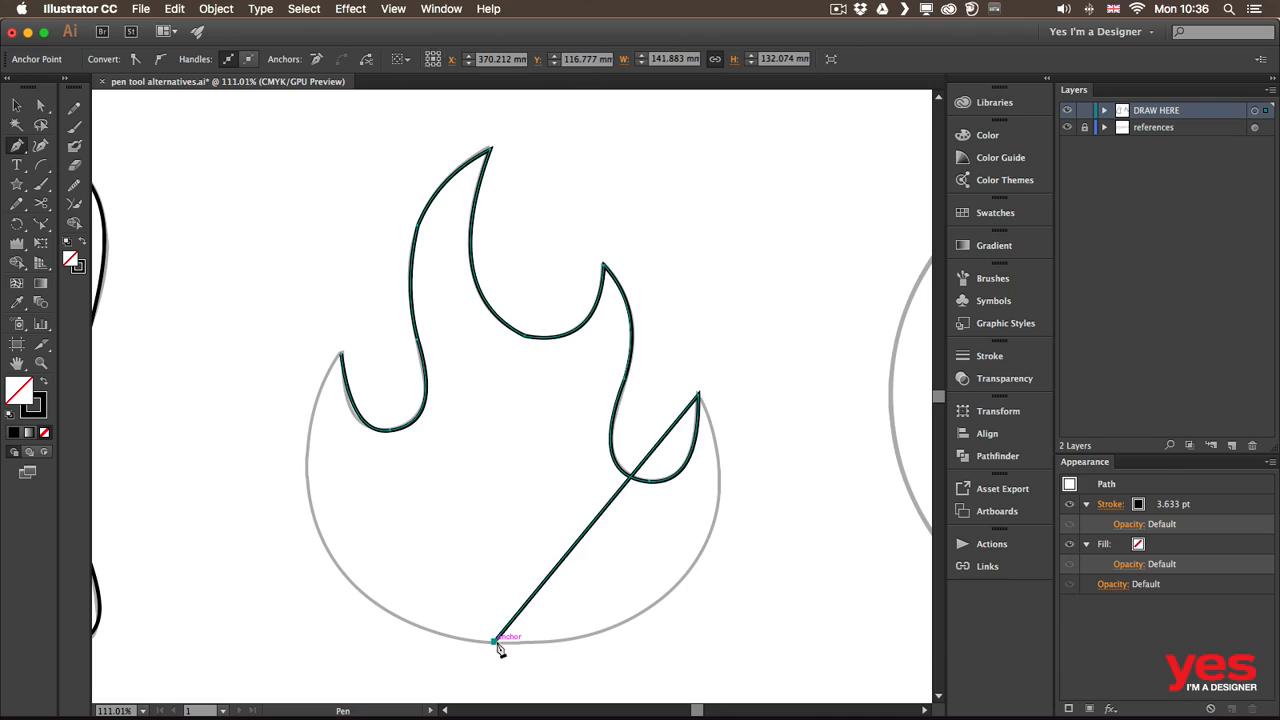
left_click(341, 354)
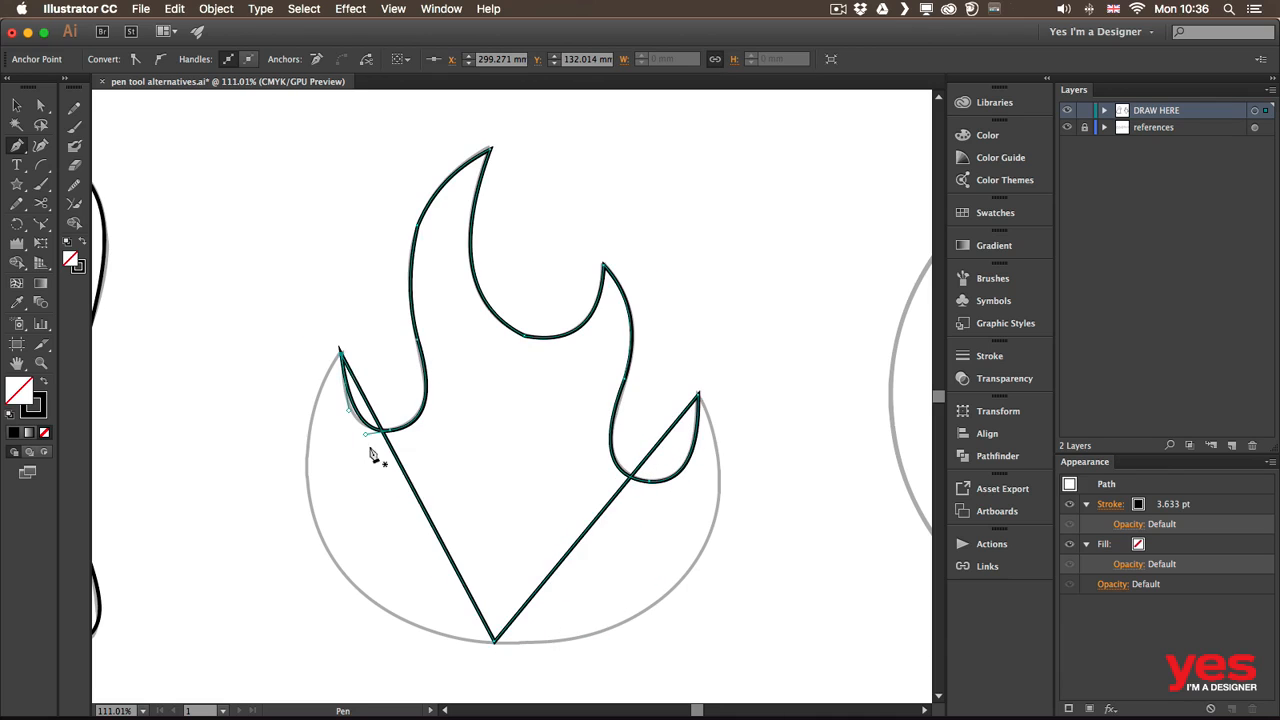
left_click_drag(413, 490, 328, 545)
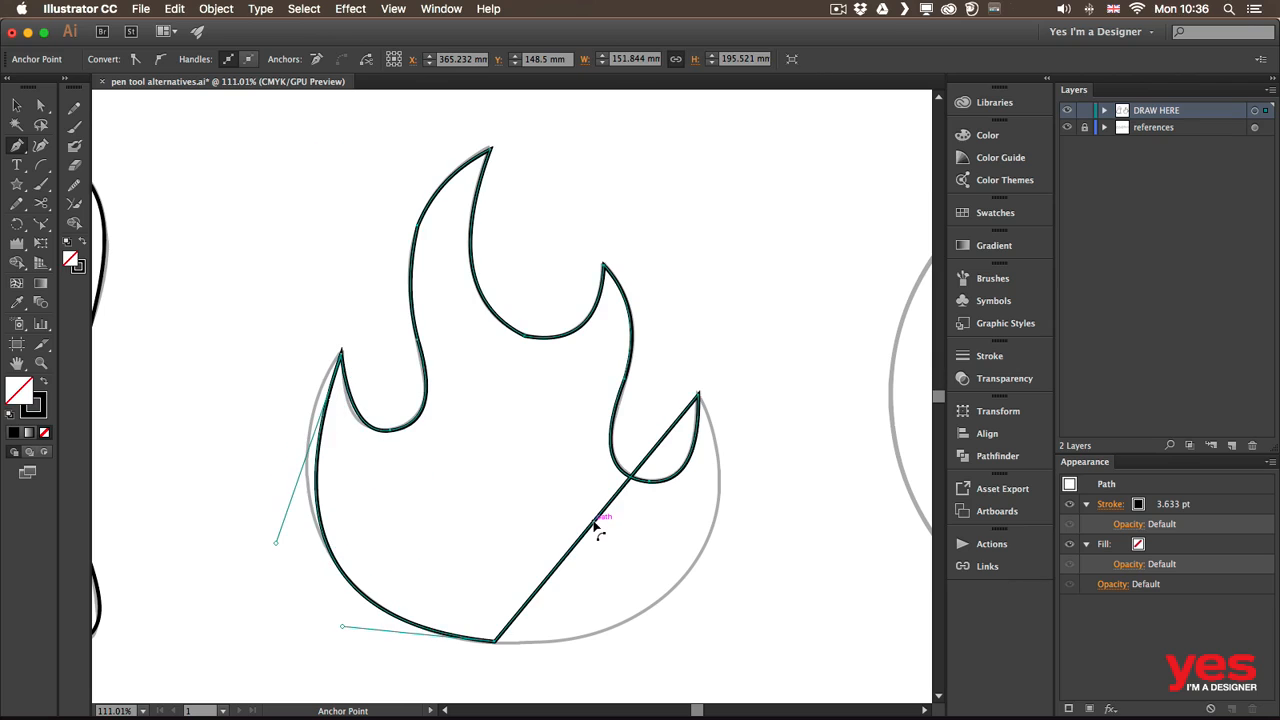
left_click_drag(597, 538, 688, 591)
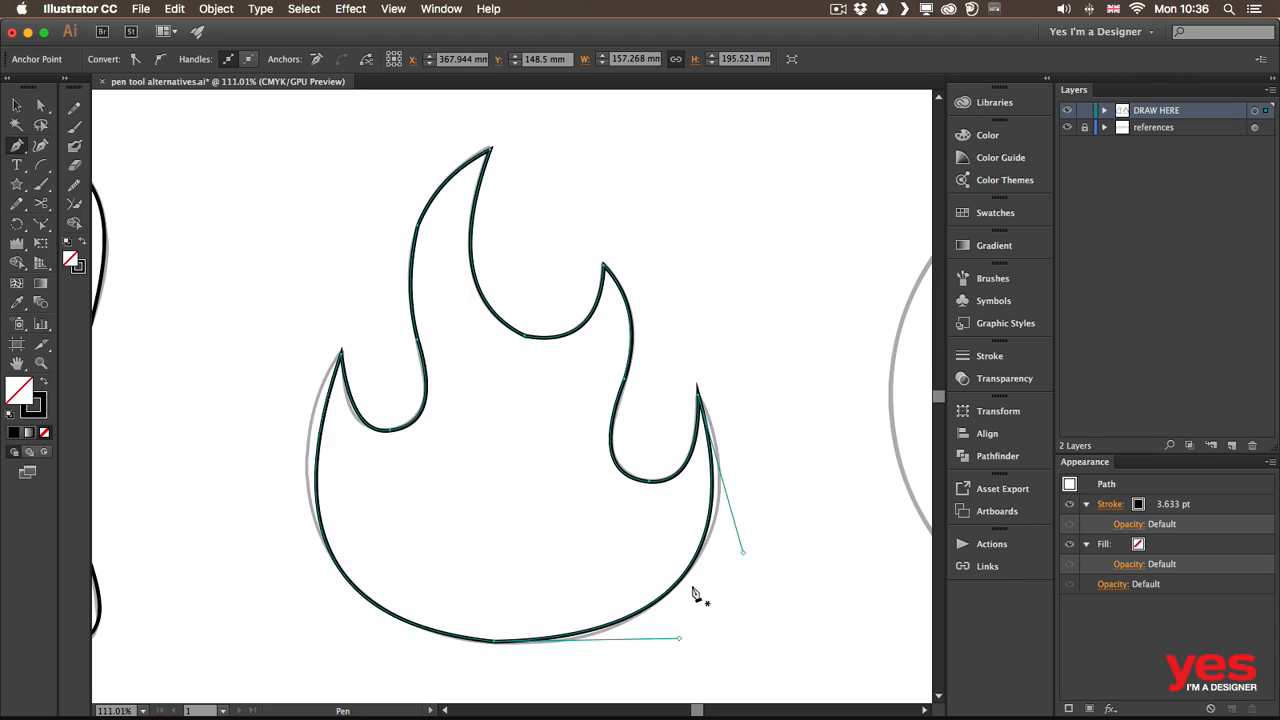
Adjust the direction handles of the flame's two base curves to fit the reference outline, and deselect the path
key("super")
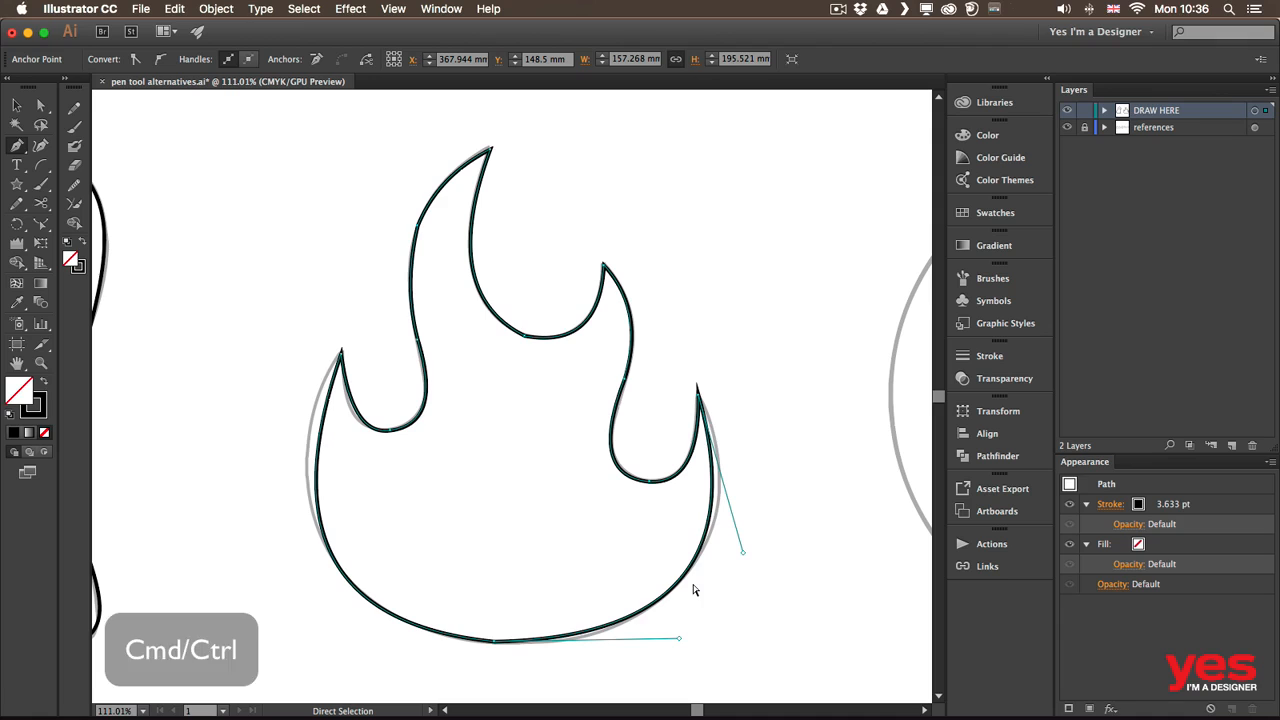
left_click_drag(744, 553, 759, 550)
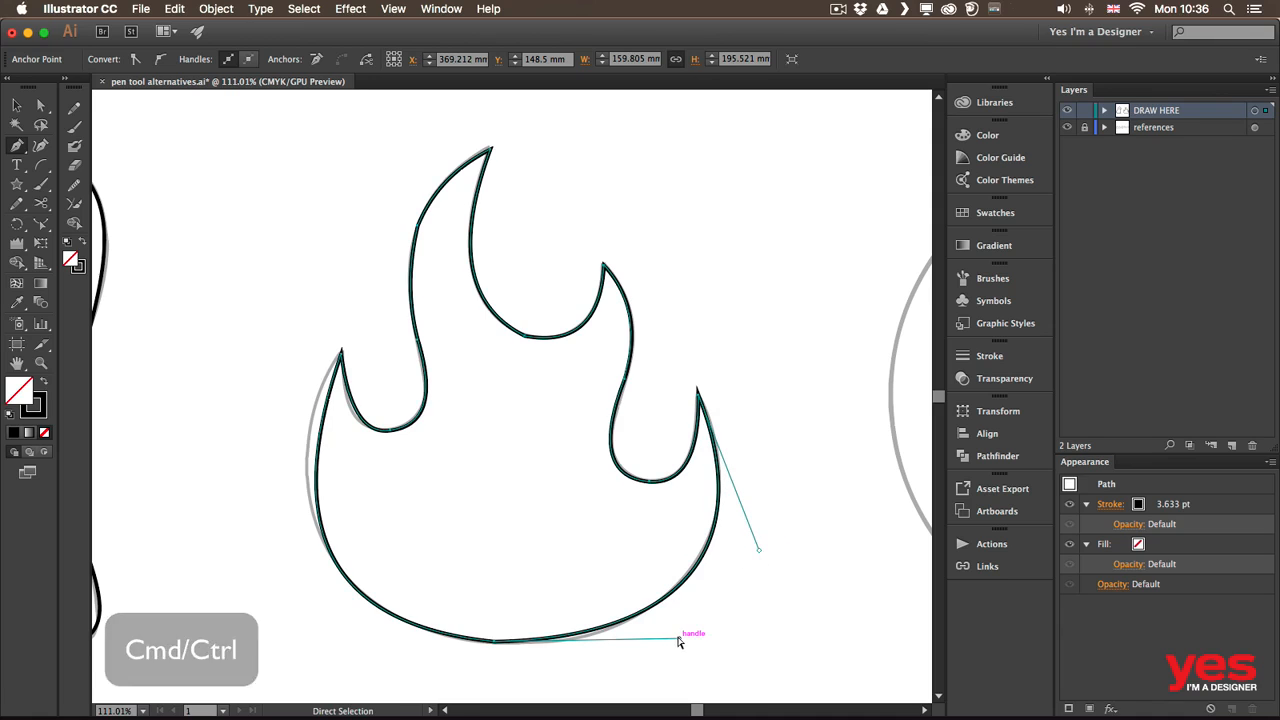
left_click_drag(679, 638, 670, 652)
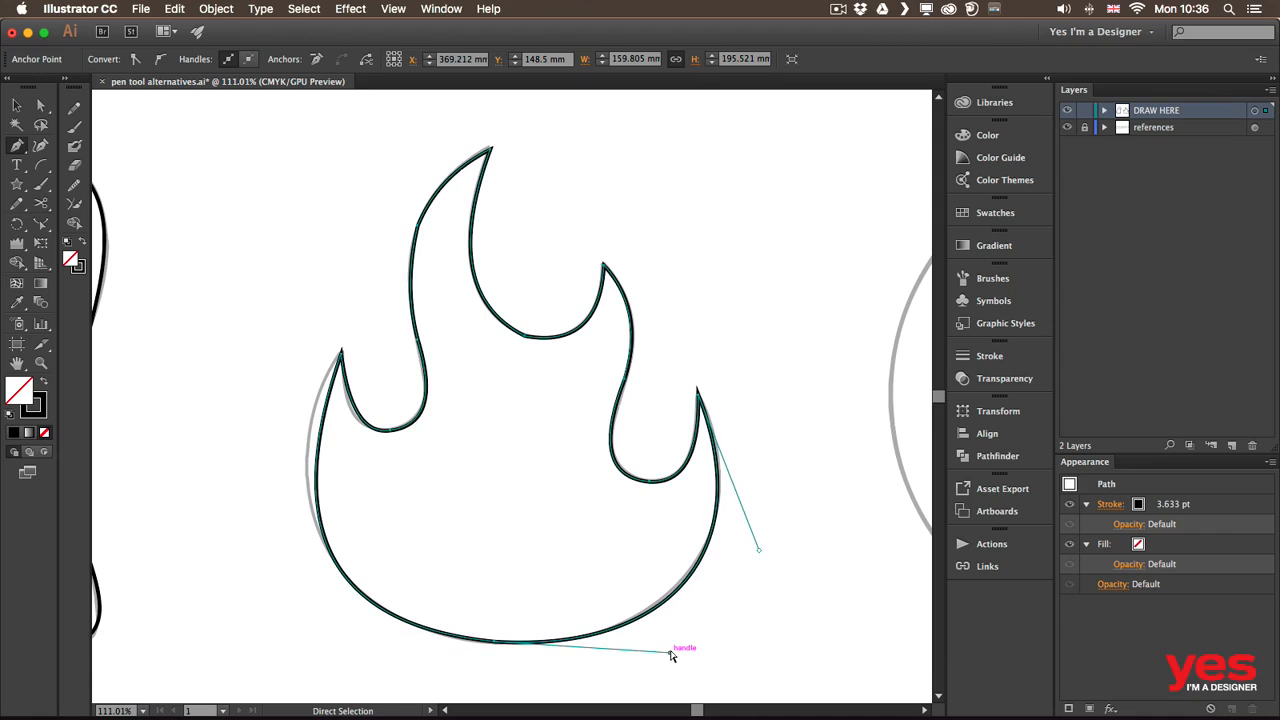
left_click_drag(329, 358, 251, 487)
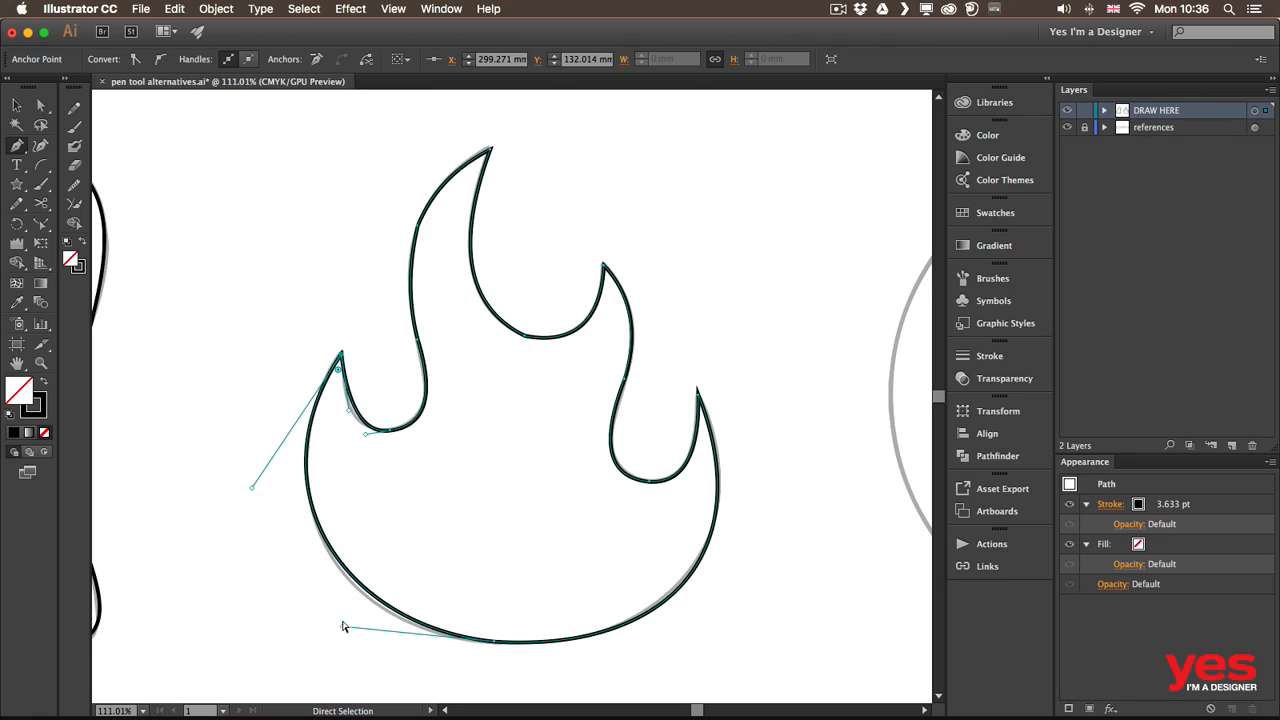
mouse_move(344, 630)
left_mouse_down()
mouse_move(322, 625)
mouse_move(332, 634)
left_mouse_up()
key("v")
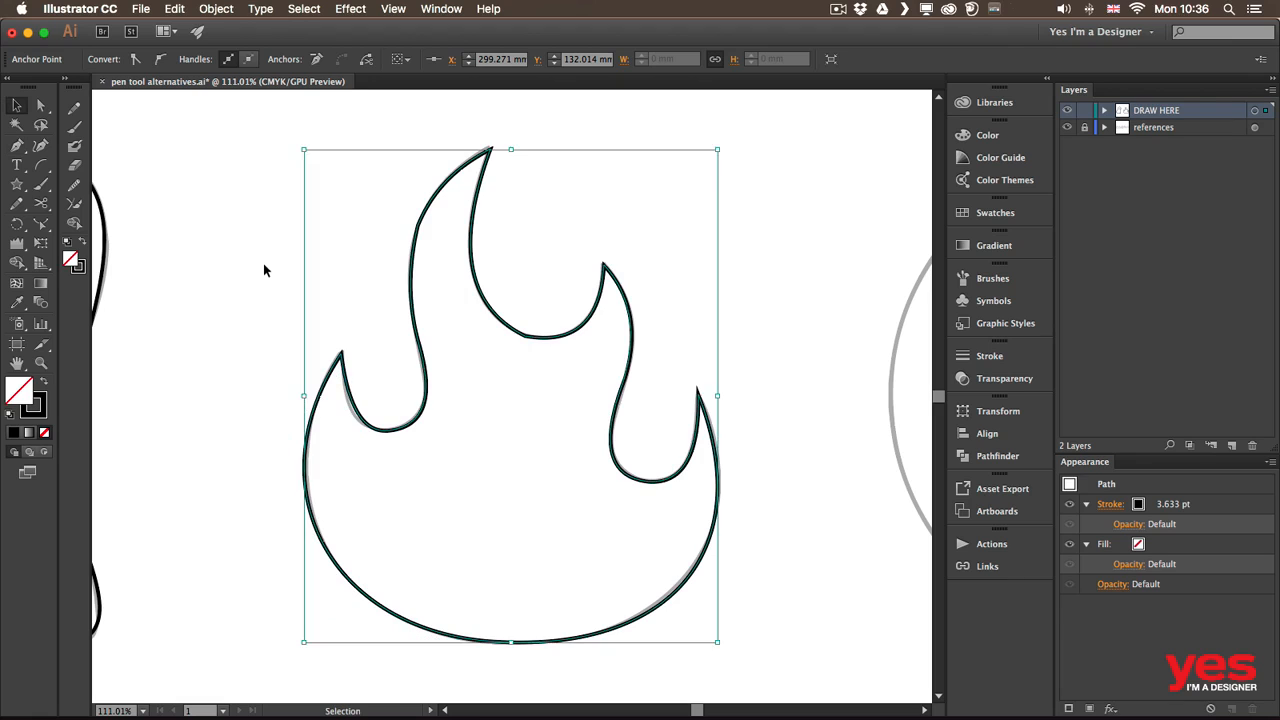
left_click(263, 262)
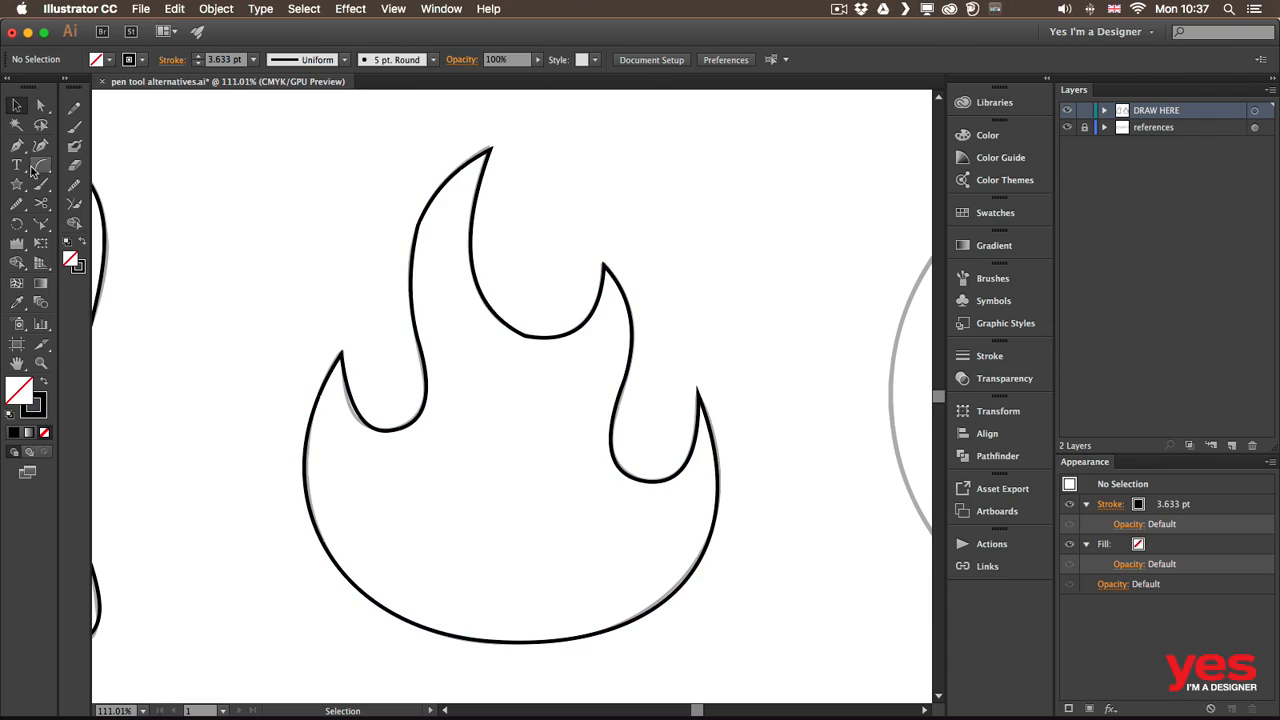
Smooth the flame path's uneven curves at the central valley and the tallest tip's outer side with the Smooth tool, and deselect it
left_click(73, 185)
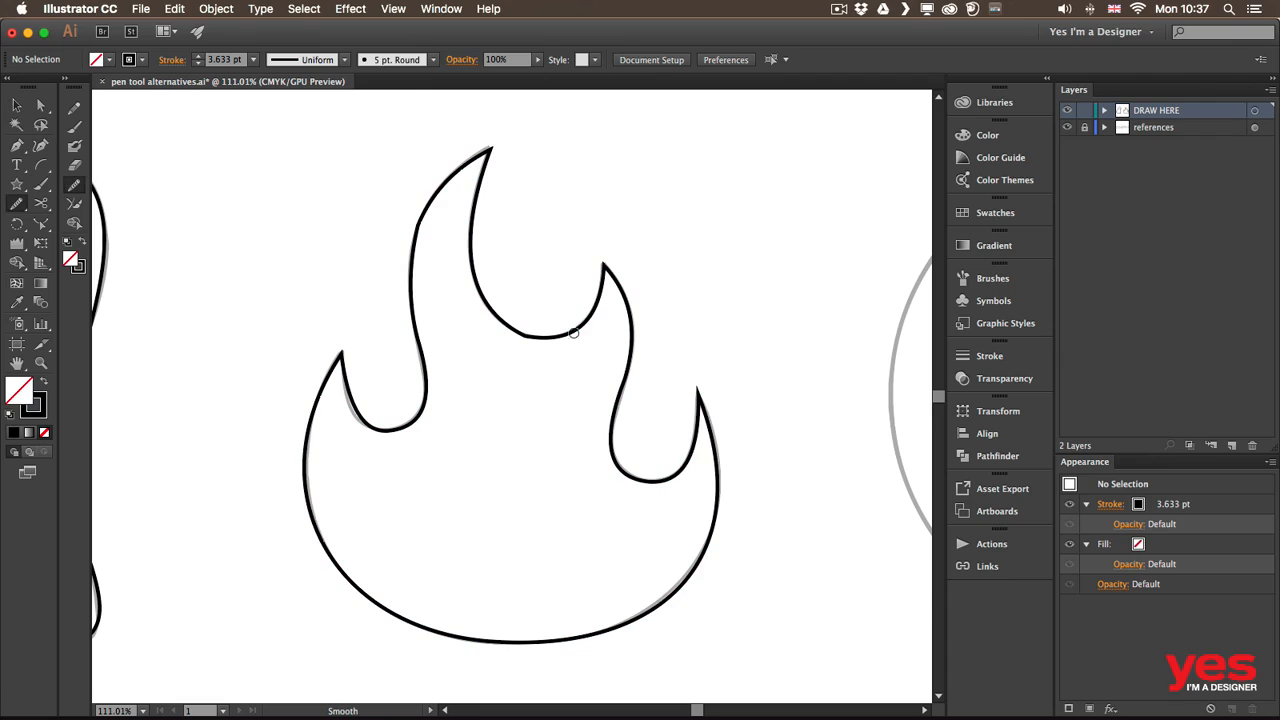
left_click(516, 329, "ctrl")
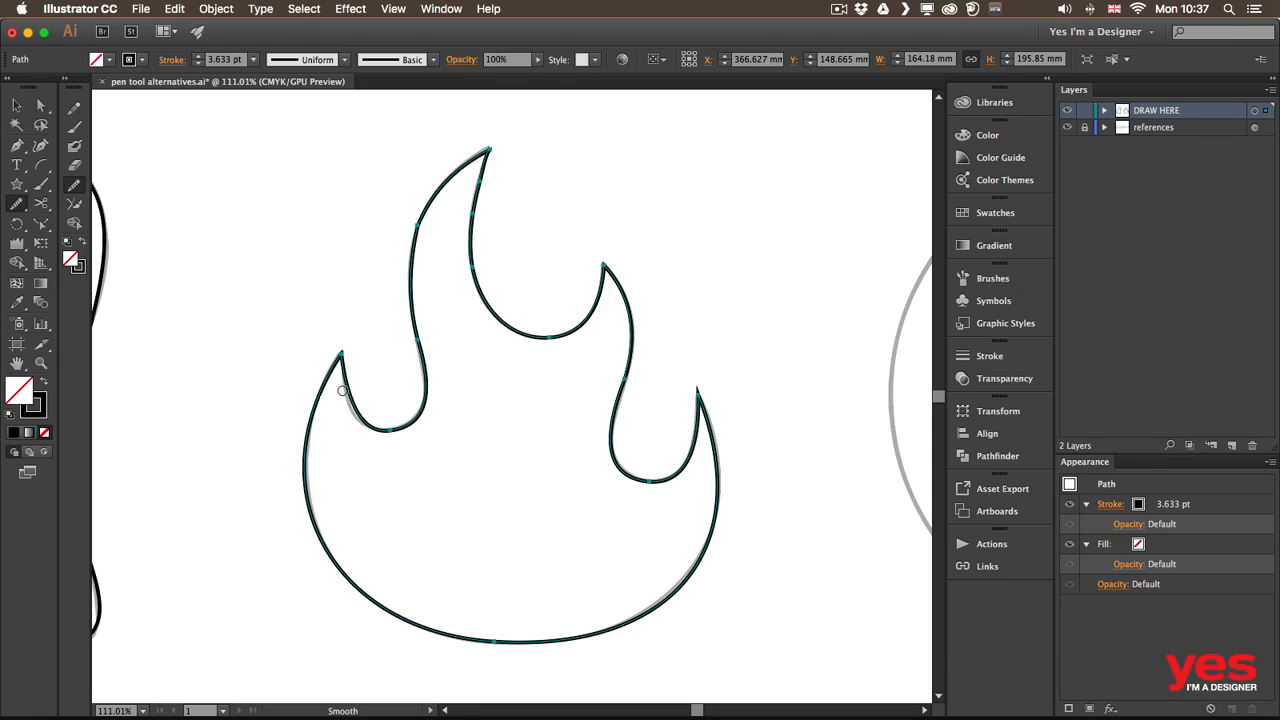
mouse_move(404, 286)
left_mouse_down()
mouse_move(430, 205)
mouse_move(414, 245)
left_mouse_up()
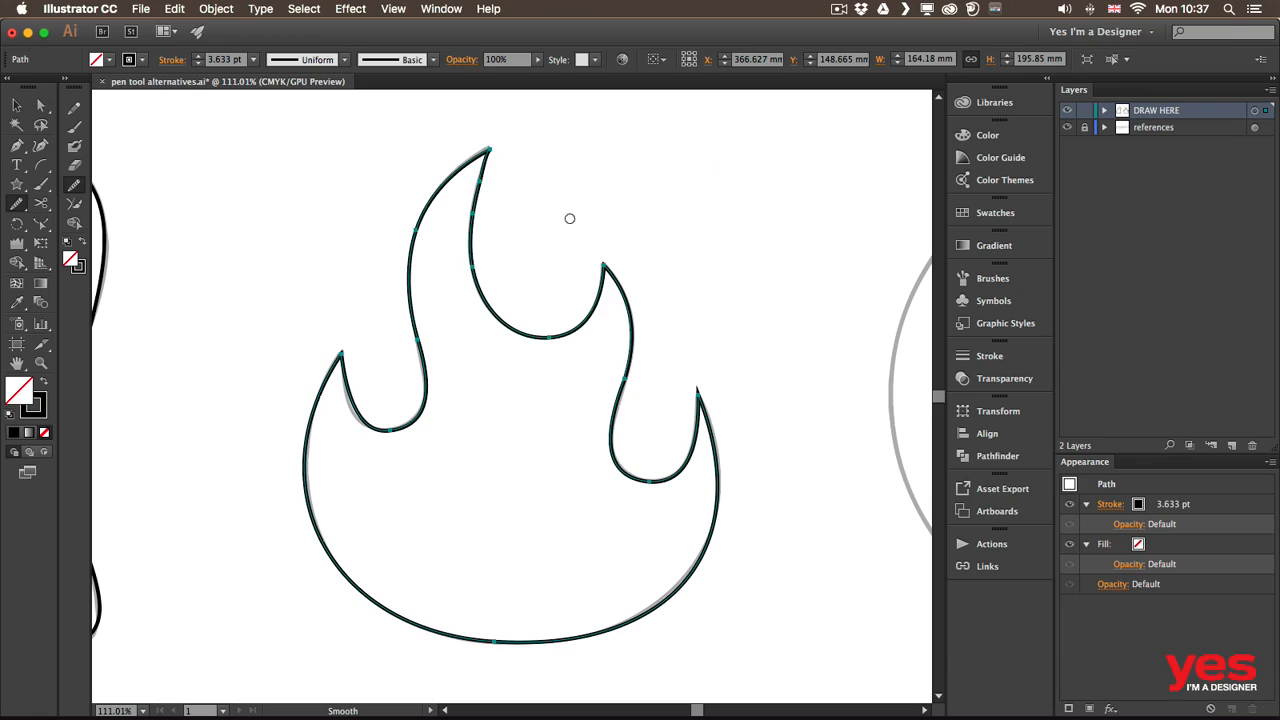
left_click(597, 203, "super")
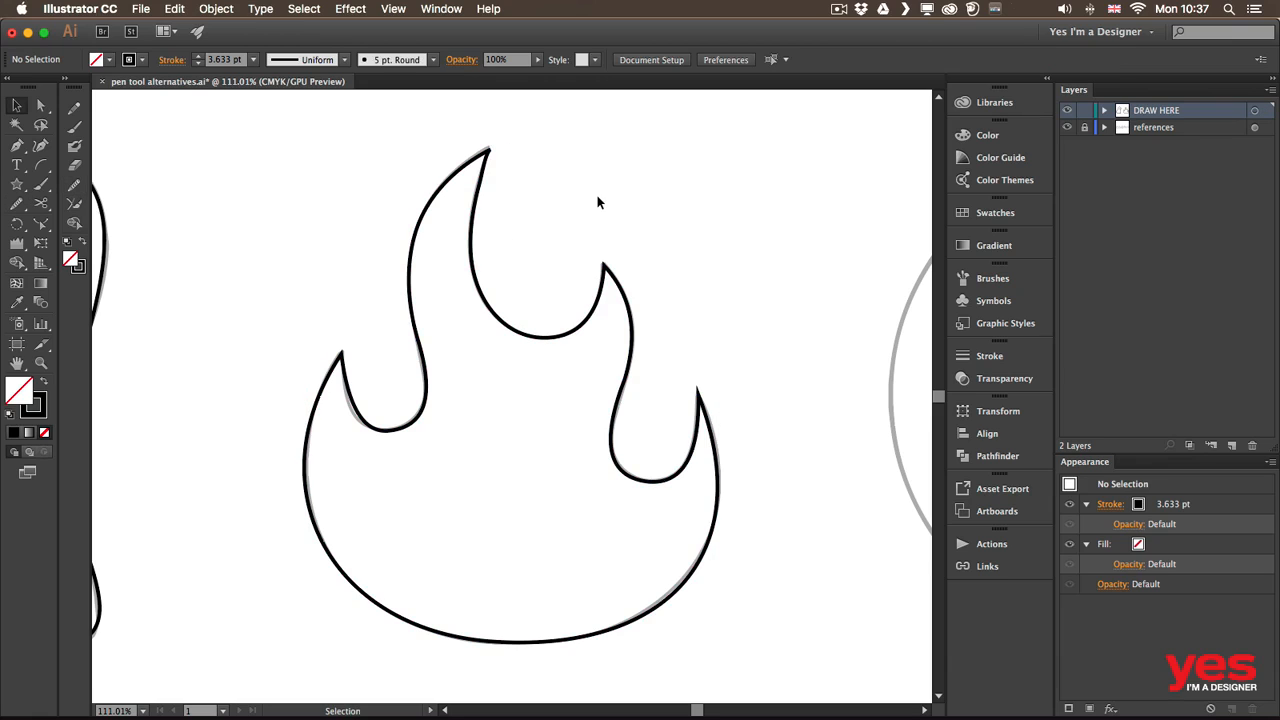
Draw a straight vertical Pen path over the yin-yang reference, with anchors at the circle's highest point, centre and lowest point
scroll(640, 220, "right", 2)
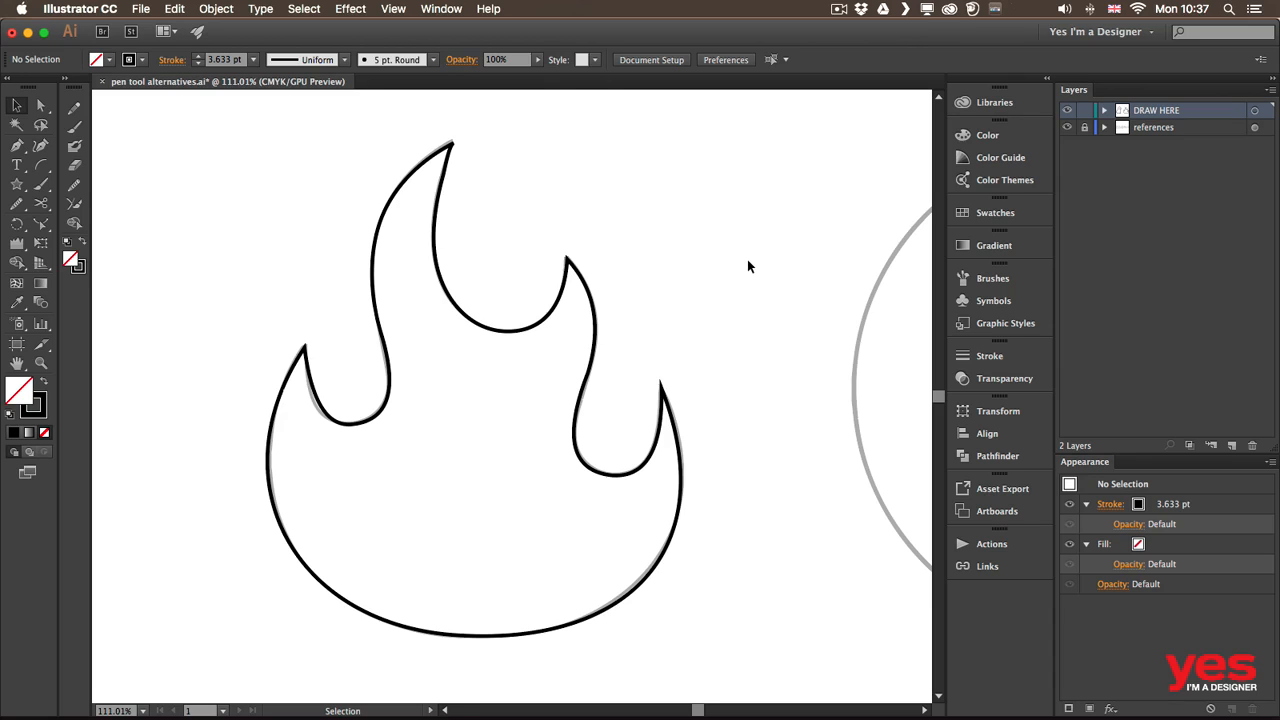
key("space")
left_click_drag(768, 260, 167, 242)
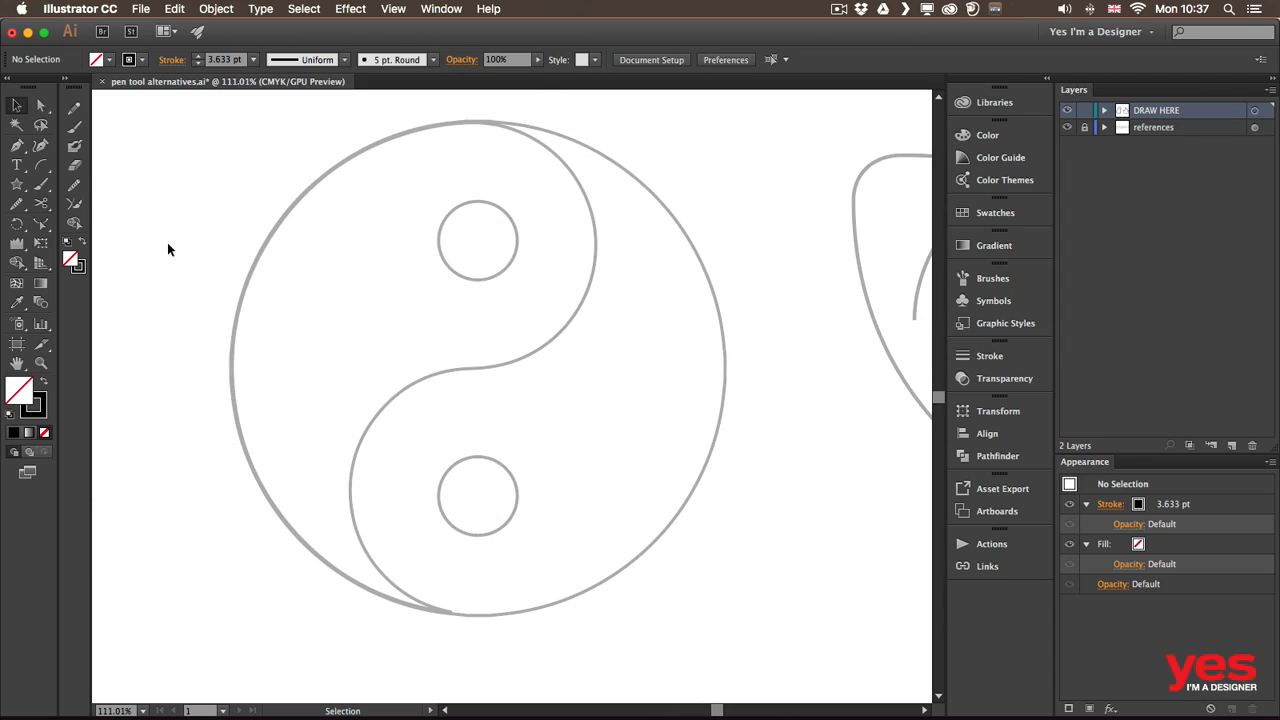
key("p")
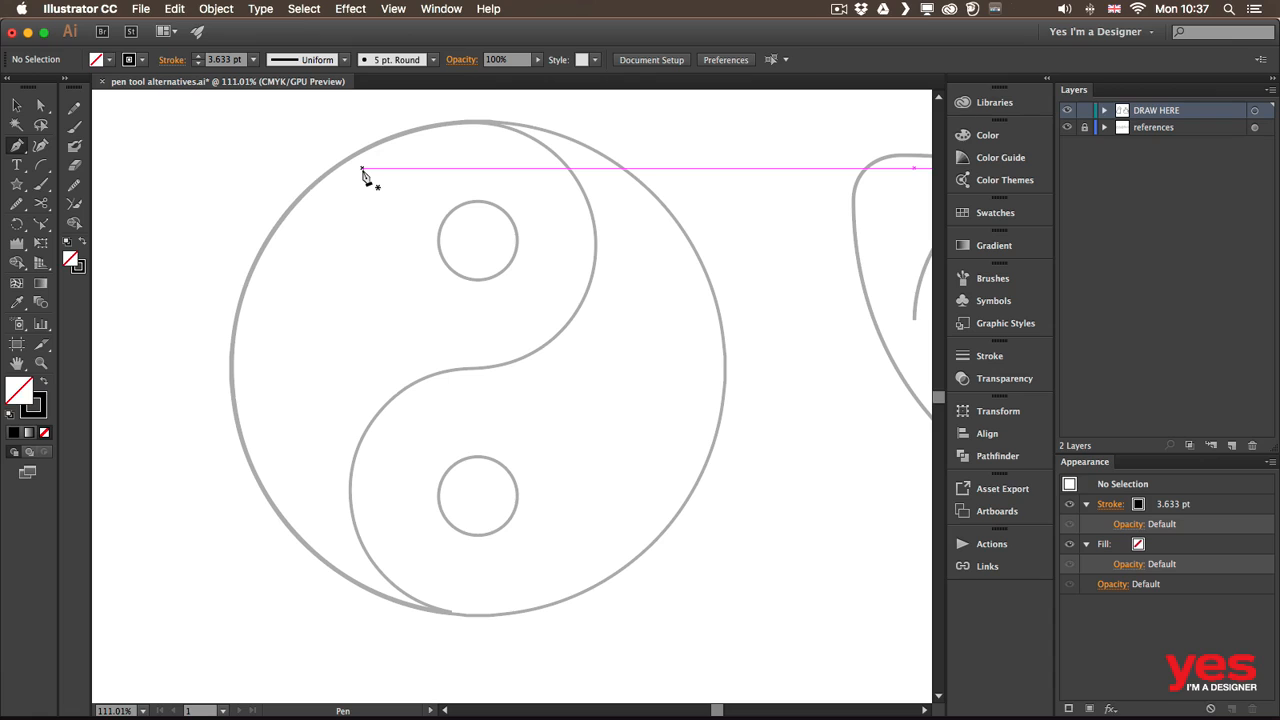
left_click(472, 123)
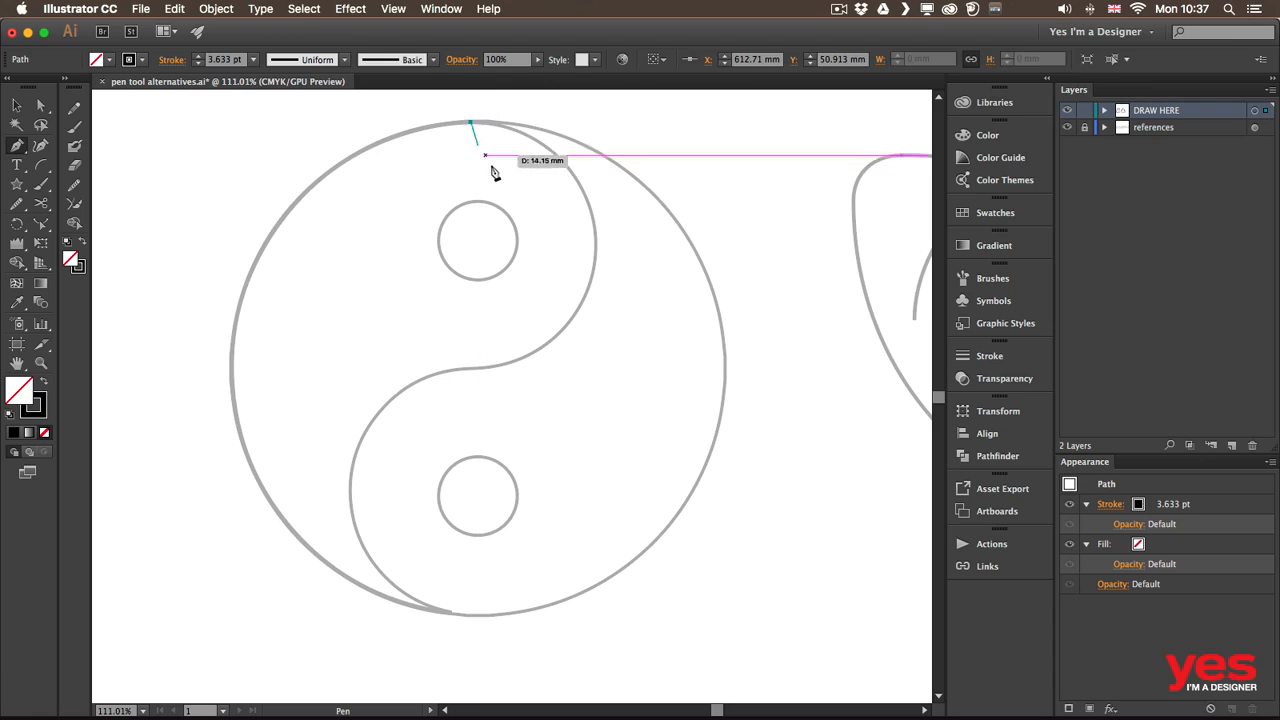
left_click(473, 370)
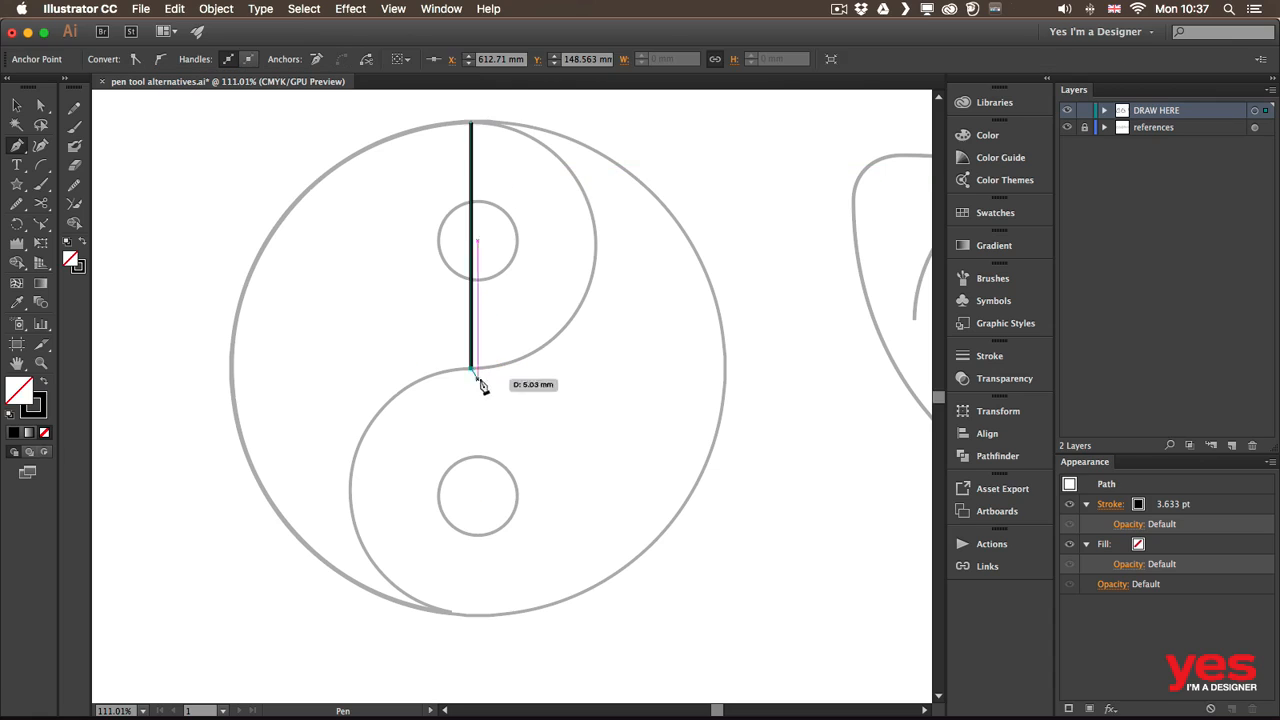
left_click(472, 614)
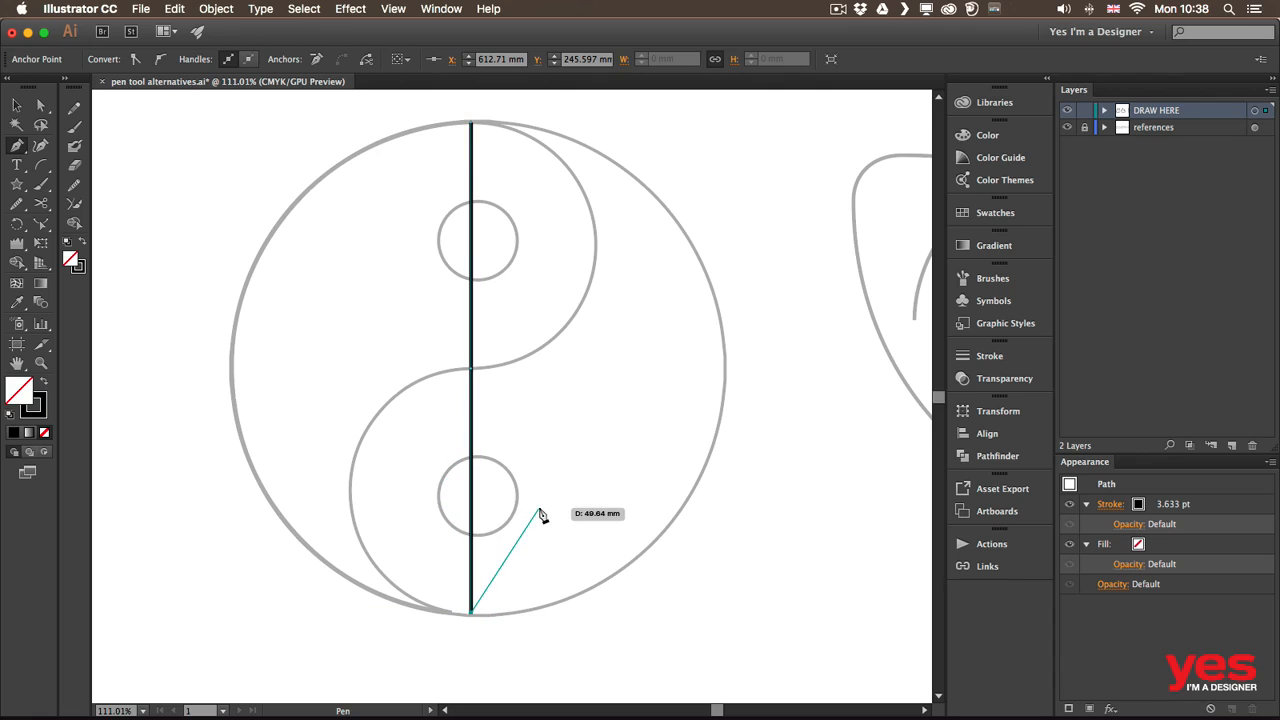
key("Escape")
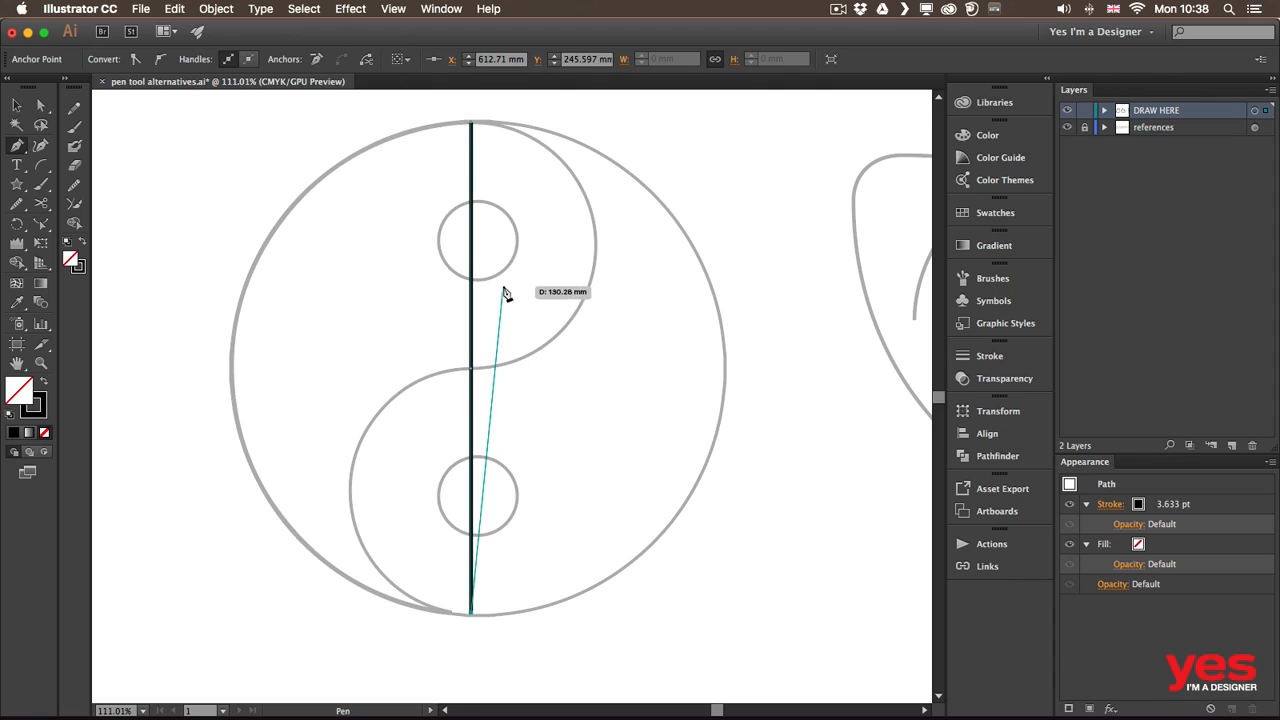
Bend the two vertical segments into opposing semicircles with perpendicular handles to match the yin-yang's S-curve
key("alt")
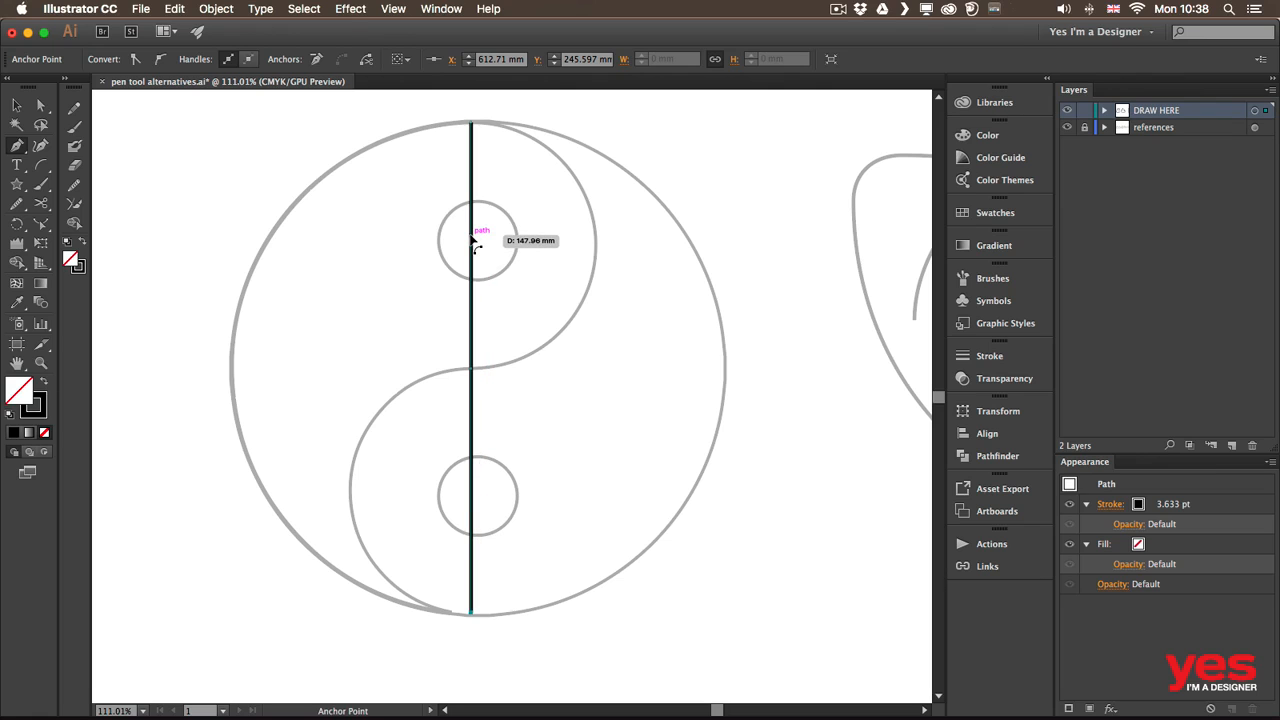
left_click_drag(474, 240, 592, 240)
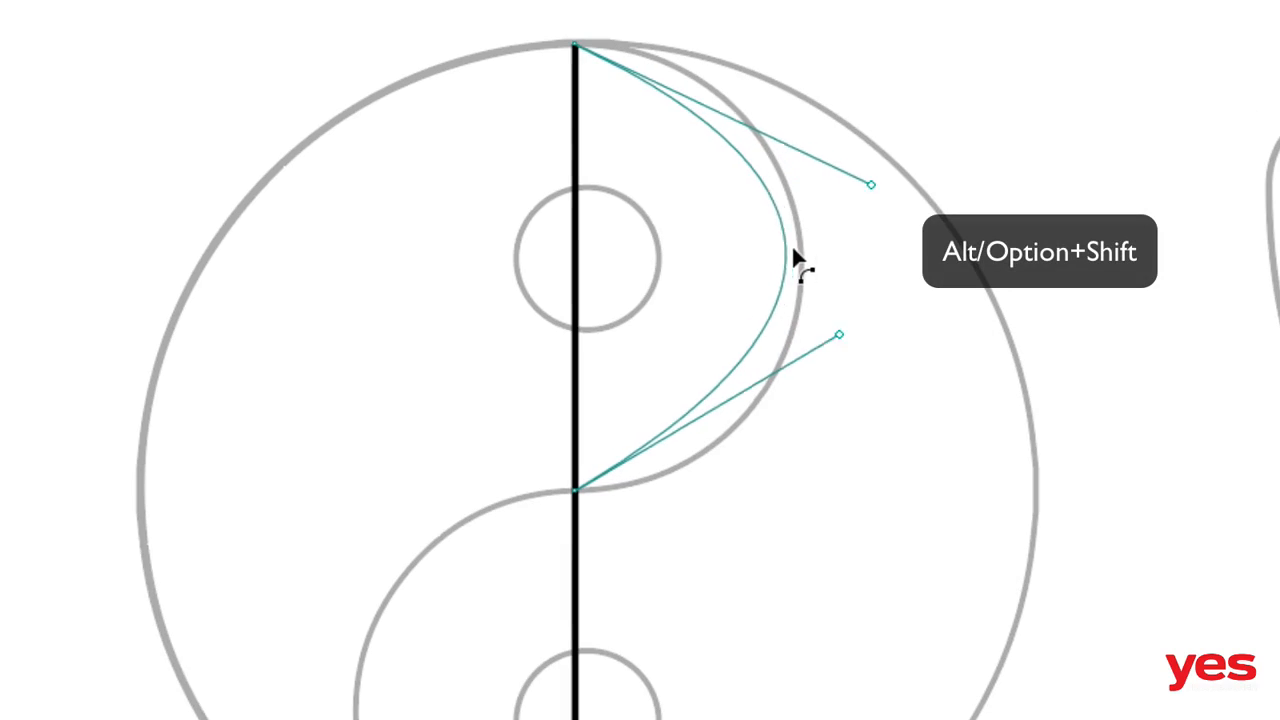
left_click_drag(794, 250, 798, 252)
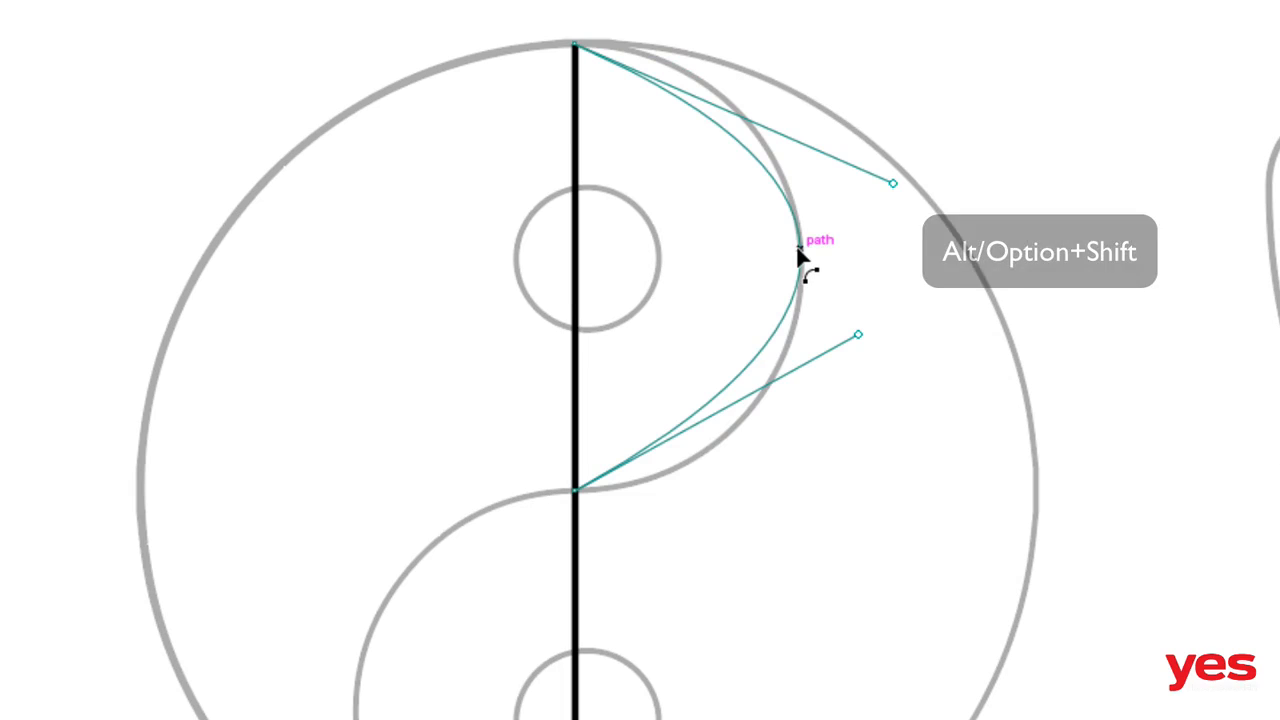
left_click_drag(798, 252, 812, 292)
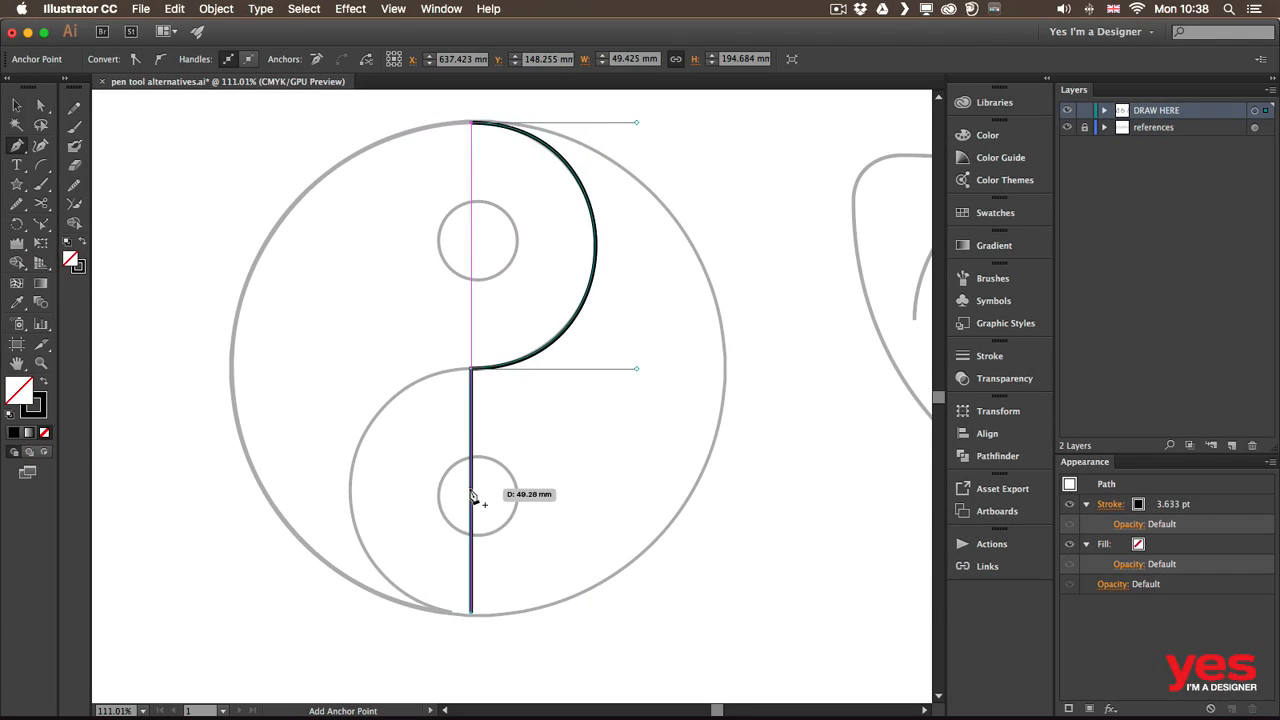
key("alt")
left_click_drag(476, 497, 355, 492)
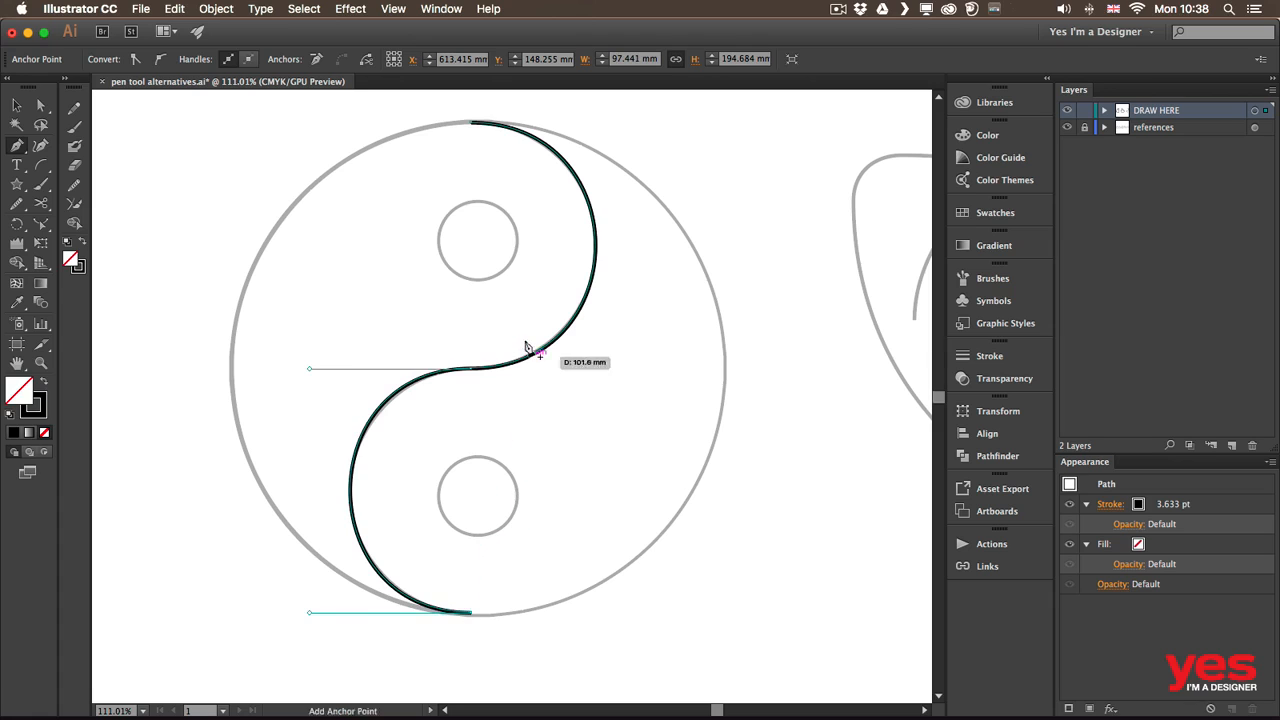
Close the yin-yang path with a straight segment from bottom to top, and bend it into the outer circle's right half
left_click(472, 124)
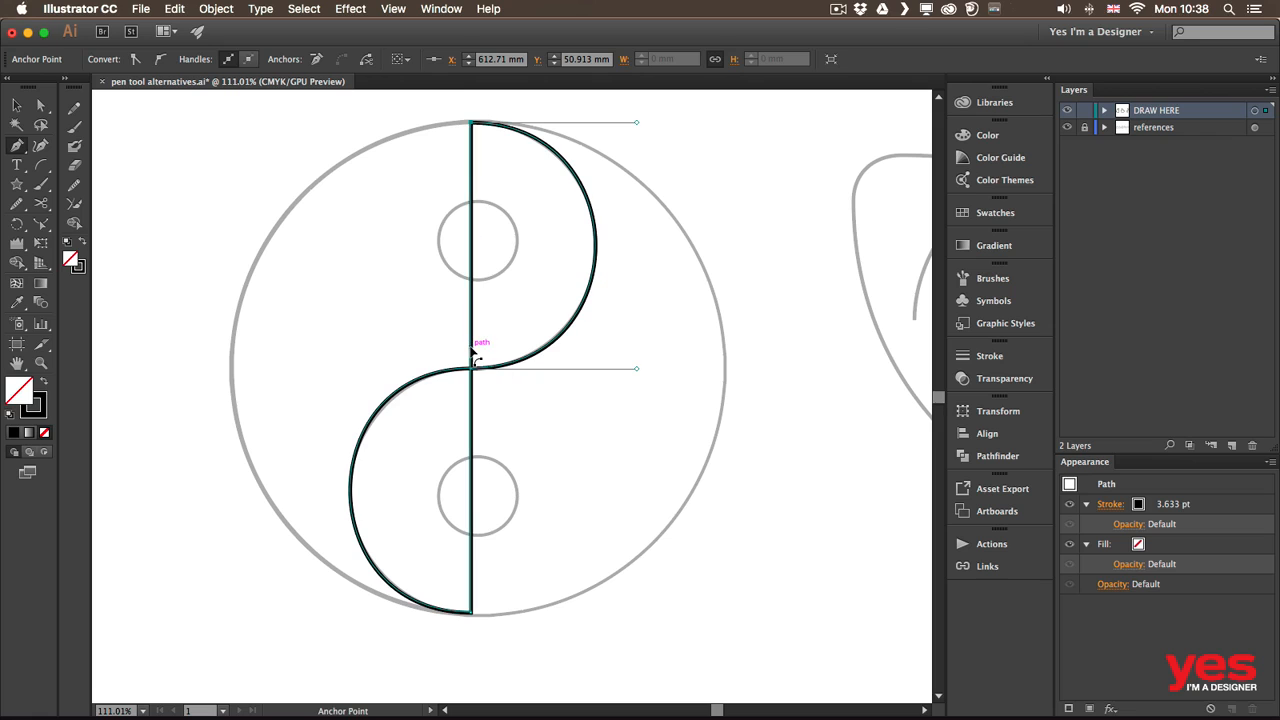
left_click_drag(473, 352, 736, 368)
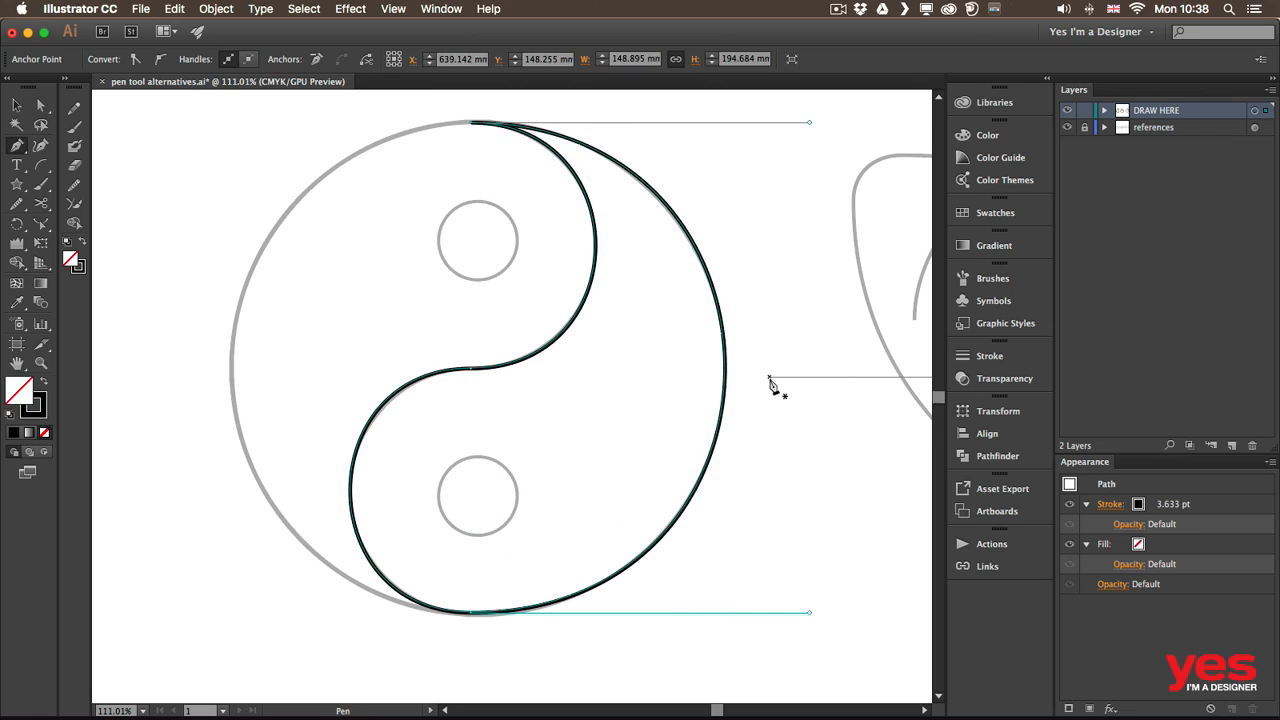
key("v")
left_click(770, 311)
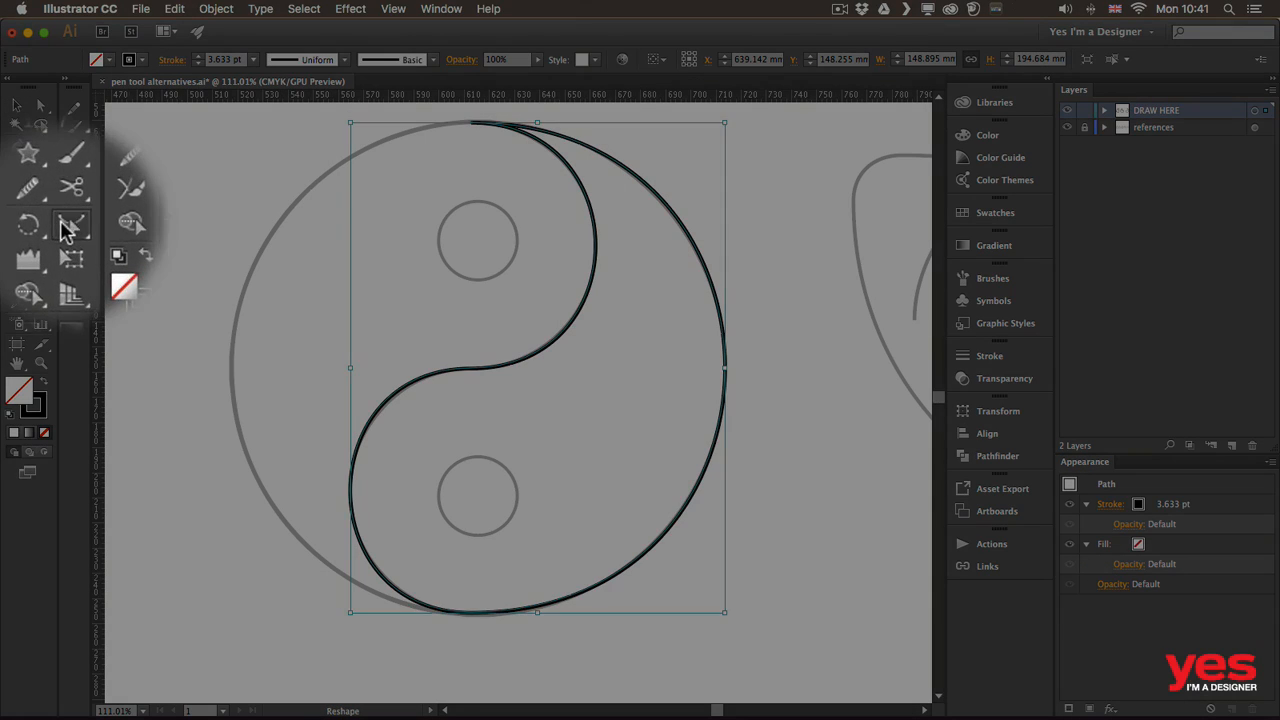
left_click(41, 224)
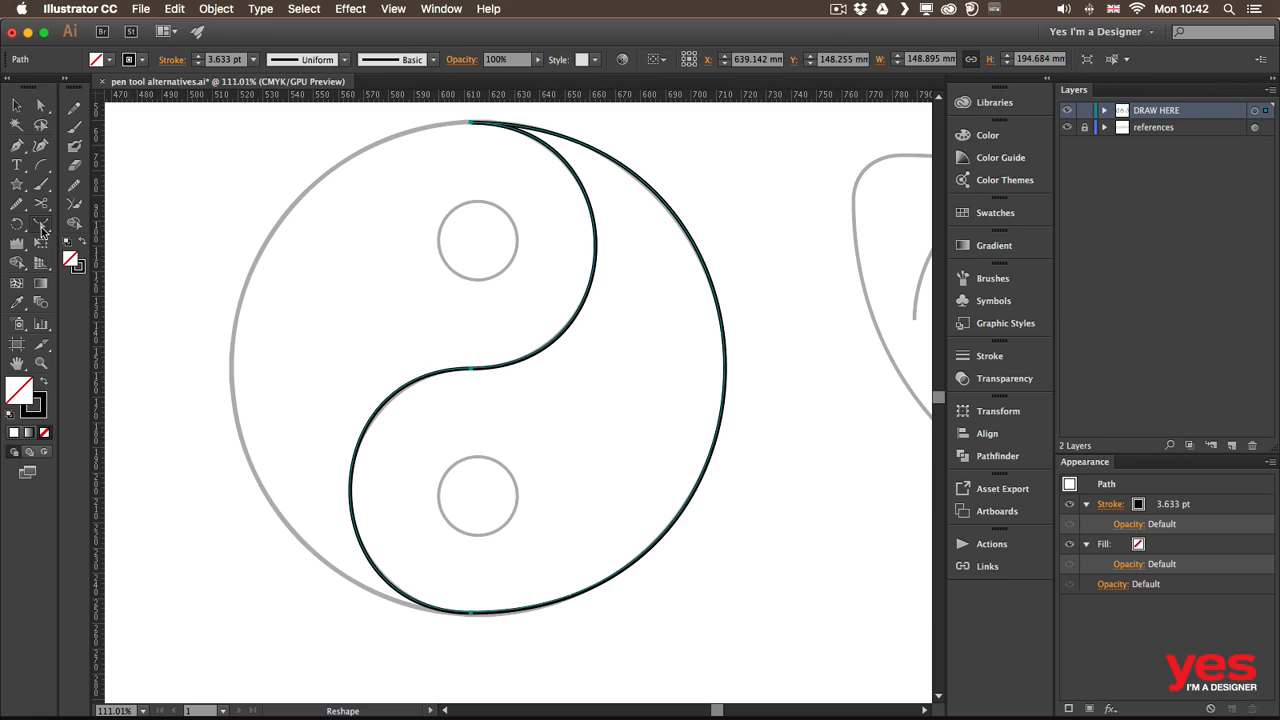
key("v")
left_click(819, 325)
Draw the football's upper-right side with the Arc tool, about 161.5 by 141.3 mm, adjusting its slope to match the reference
left_click_drag(824, 316, 301, 345)
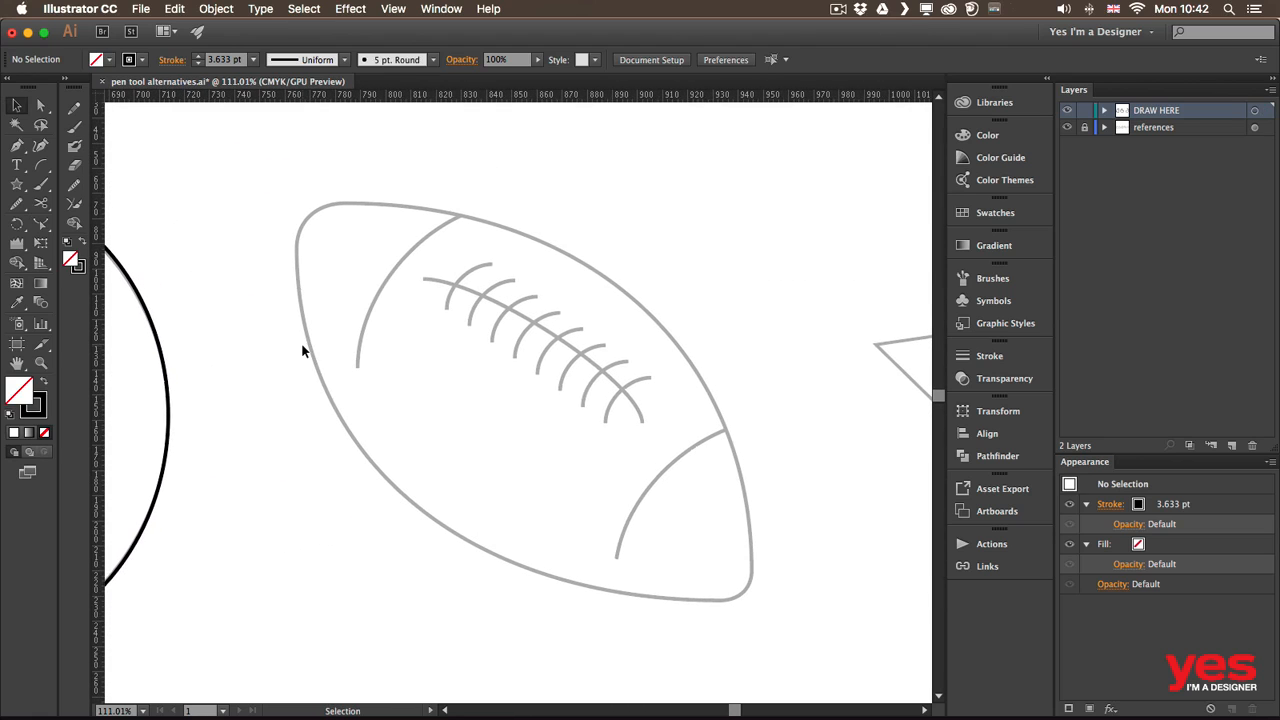
left_click(38, 168)
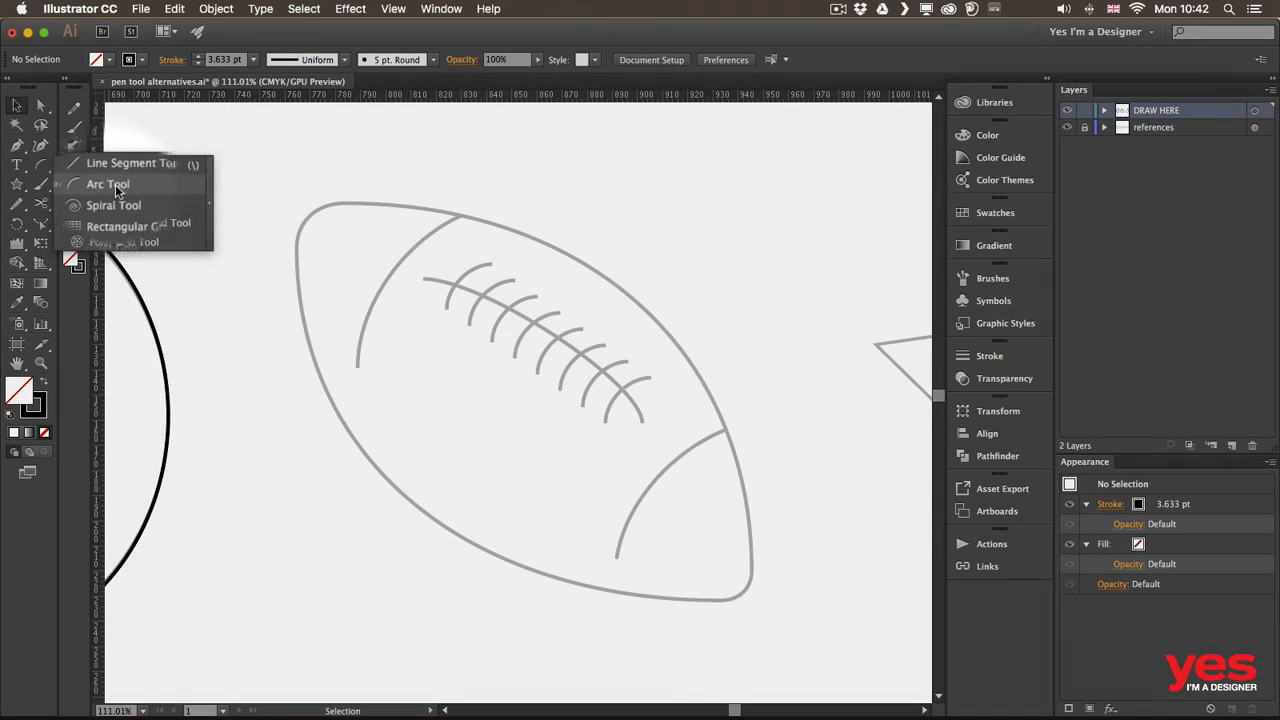
left_click(115, 184)
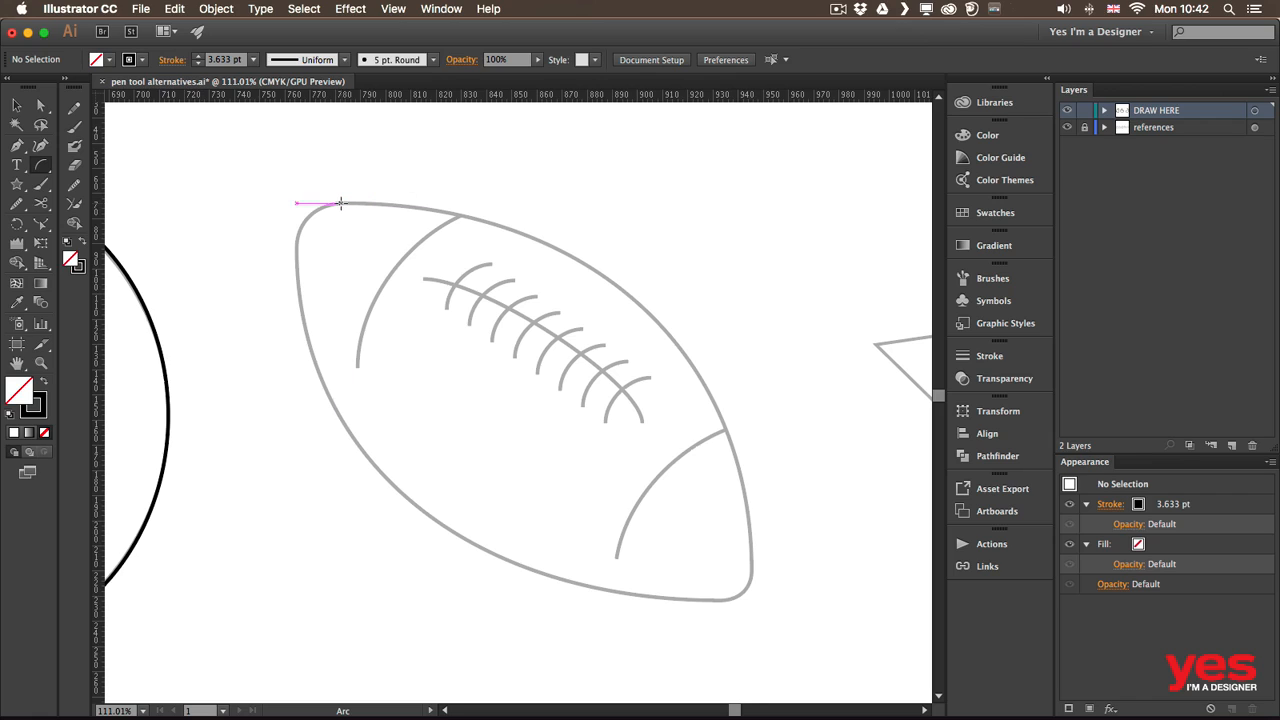
left_click_drag(345, 203, 752, 557)
key("x")
key("Up")
key("Up")
key("Up")
key("Down")
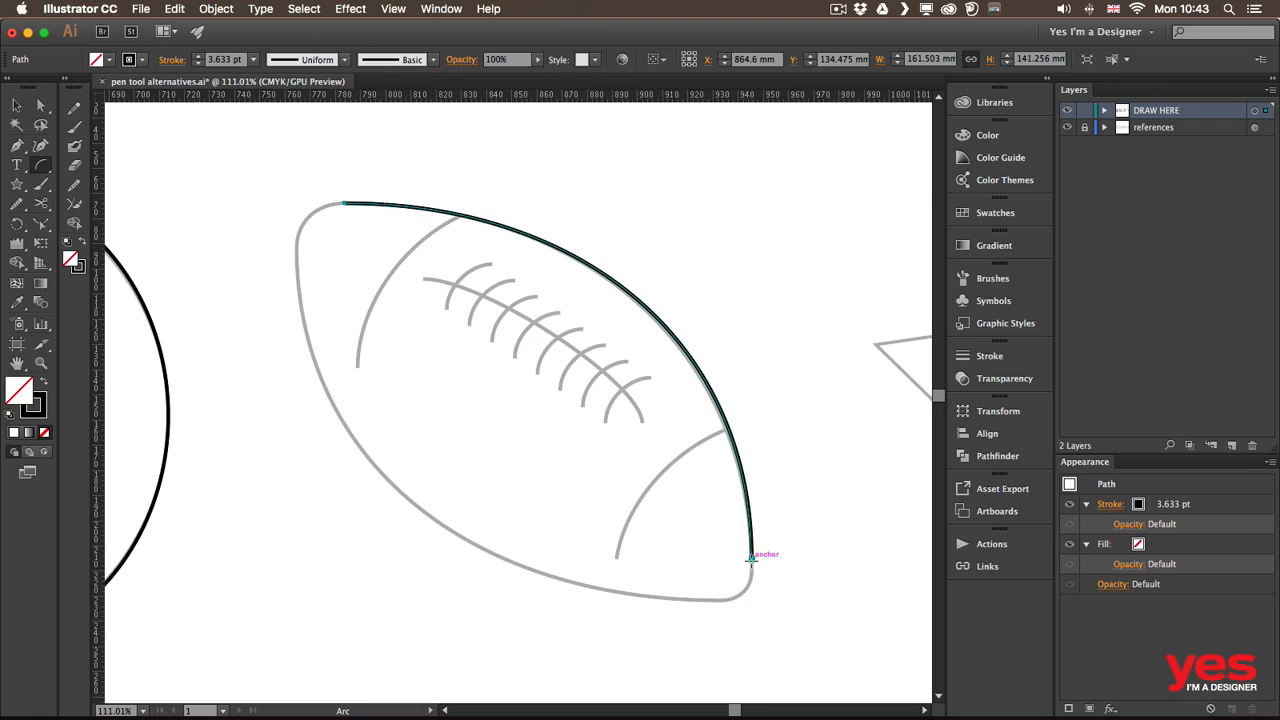
Complete the football outline with arcs for the lower-left side and the rounded tips, about 12.4 by 16.5 mm and 19.3 by 21.9 mm
left_click_drag(752, 557, 721, 600)
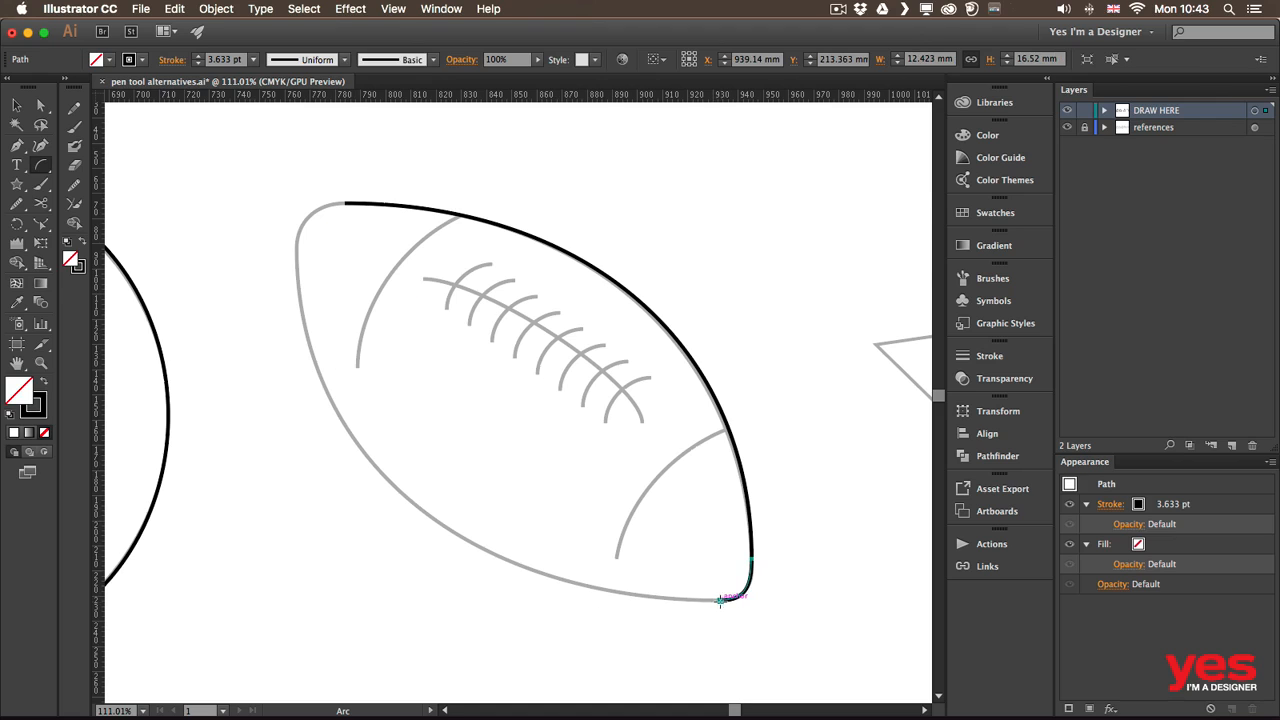
left_click_drag(720, 600, 345, 203)
key("Up")
key("Up")
key("Up")
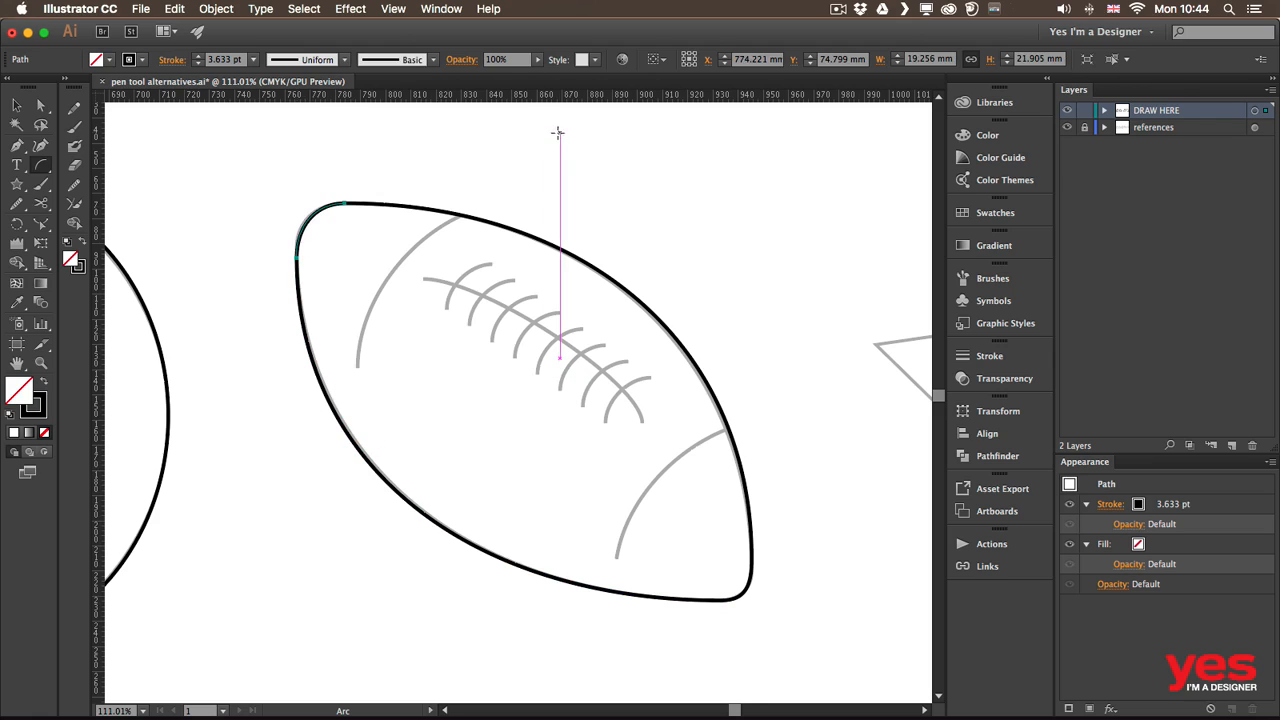
Draw a fan of repeated arcs from one shared starting point above the football with the Arc tool
left_click_drag(559, 131, 491, 207)
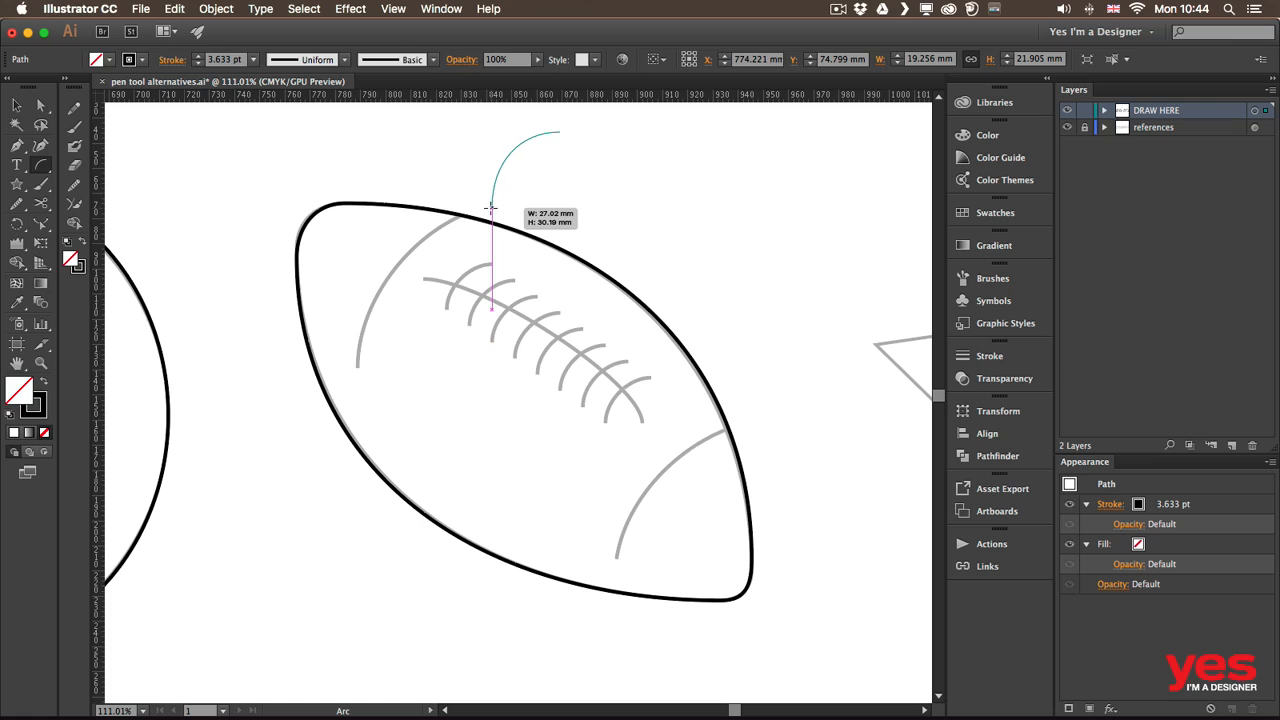
key("asciitilde")
mouse_move(491, 207)
left_mouse_down()
mouse_move(670, 250)
mouse_move(748, 231)
mouse_move(772, 160)
mouse_move(818, 191)
mouse_move(834, 184)
mouse_move(754, 240)
left_mouse_up()
Select only the fan of arcs above the football, set its stroke weight to 1 pt, and deselect it
key("v")
left_click(840, 186)
left_click_drag(379, 172, 795, 290)
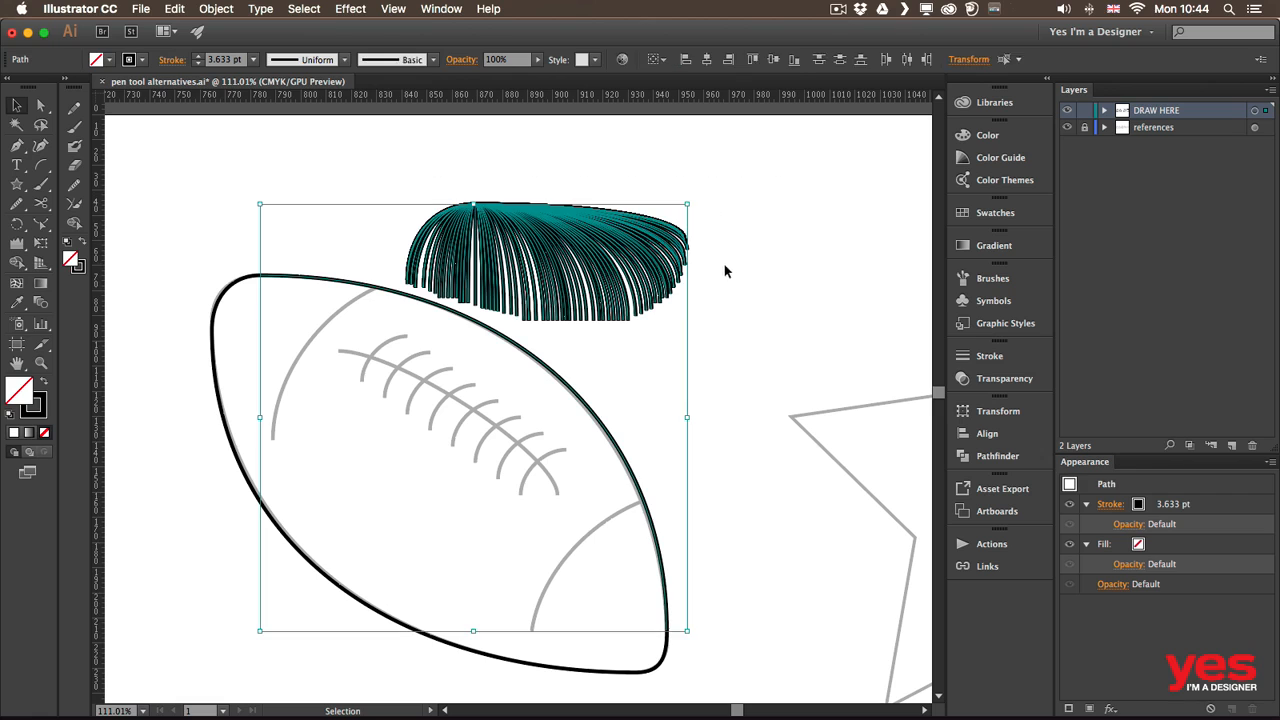
left_click(724, 264)
left_click_drag(700, 190, 392, 240)
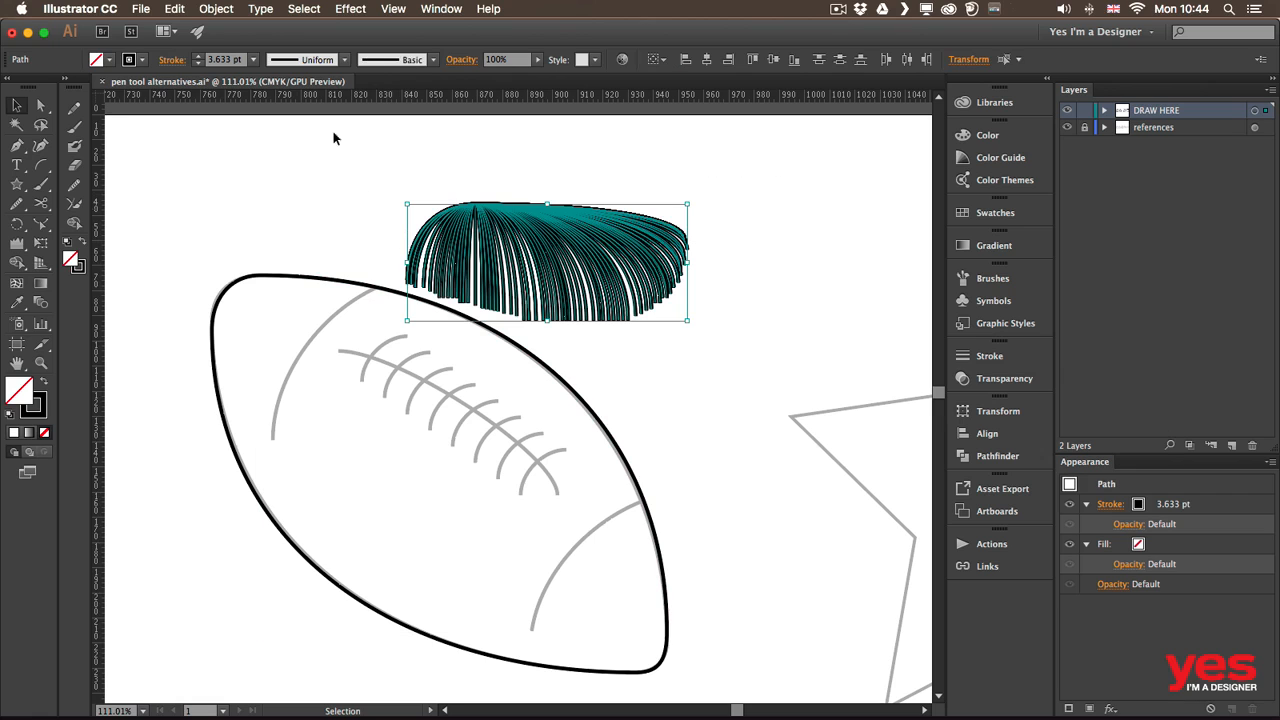
left_click(254, 60)
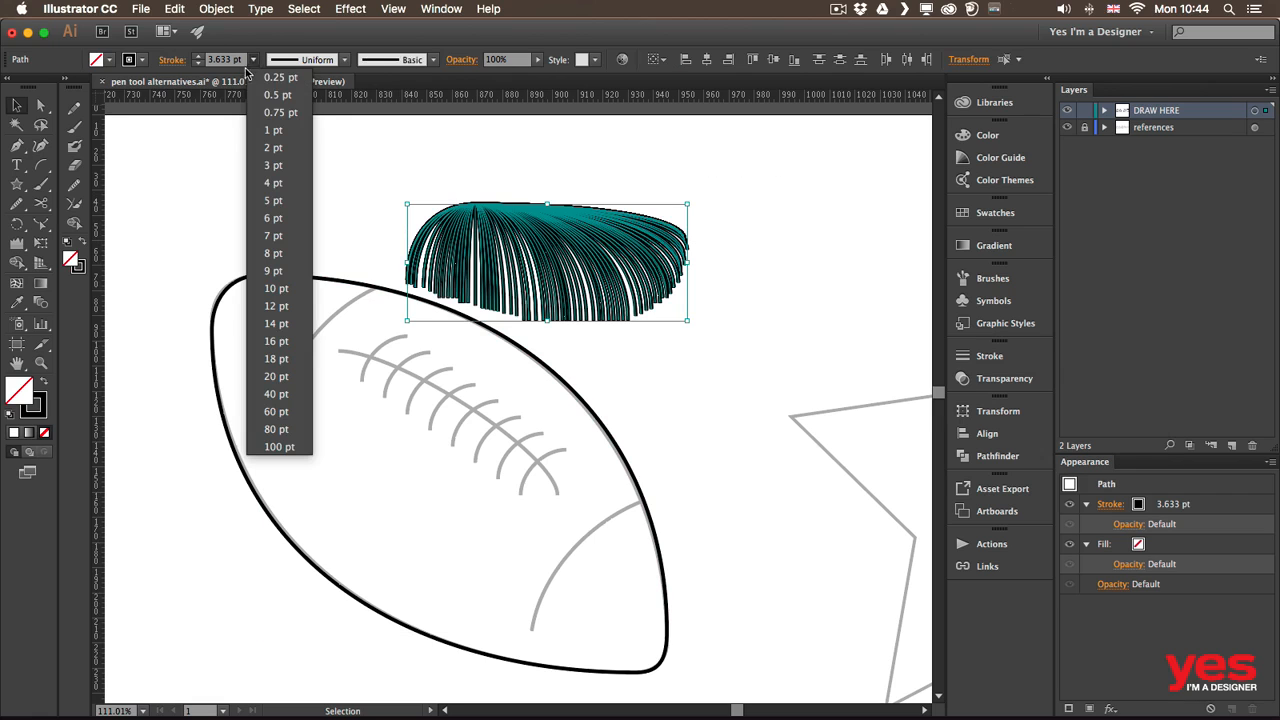
left_click(272, 130)
left_click(543, 180)
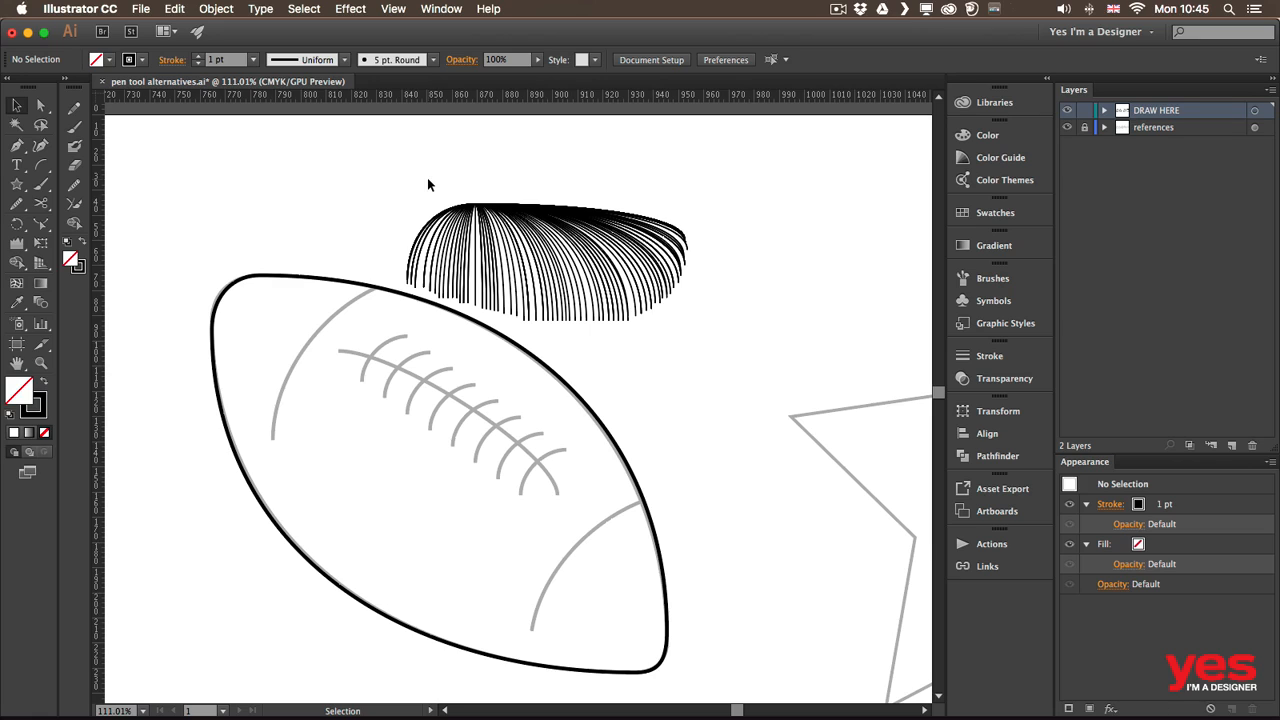
Unlock the references layer, and show the star reference's live corner widgets with the Direct Selection tool
left_click_drag(709, 366, 221, 299)
left_click_drag(457, 320, 471, 279)
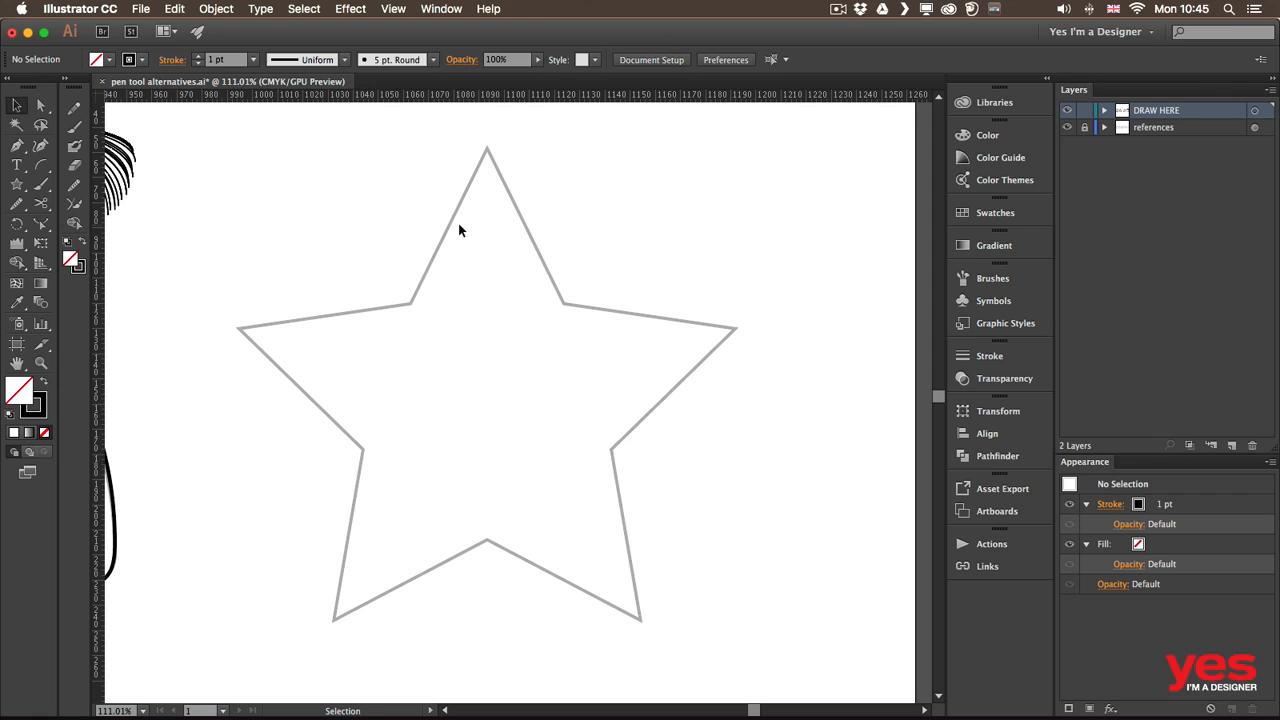
left_click(396, 10)
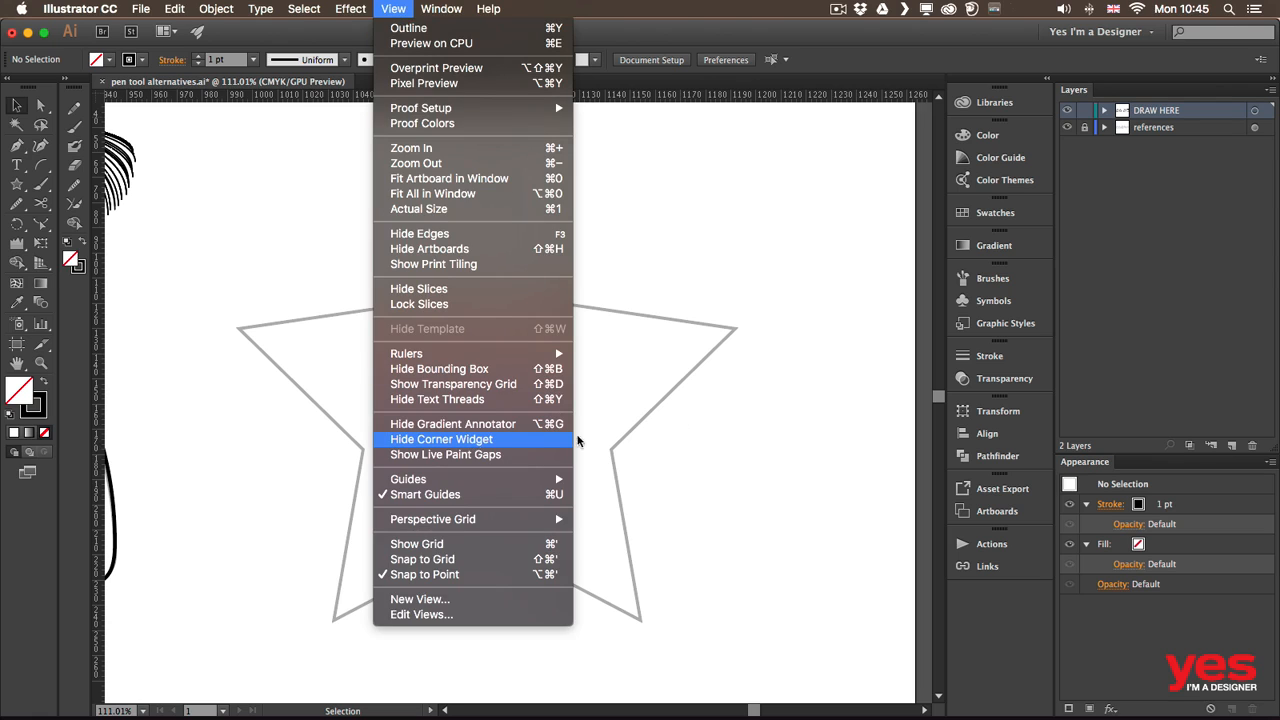
left_click(739, 407)
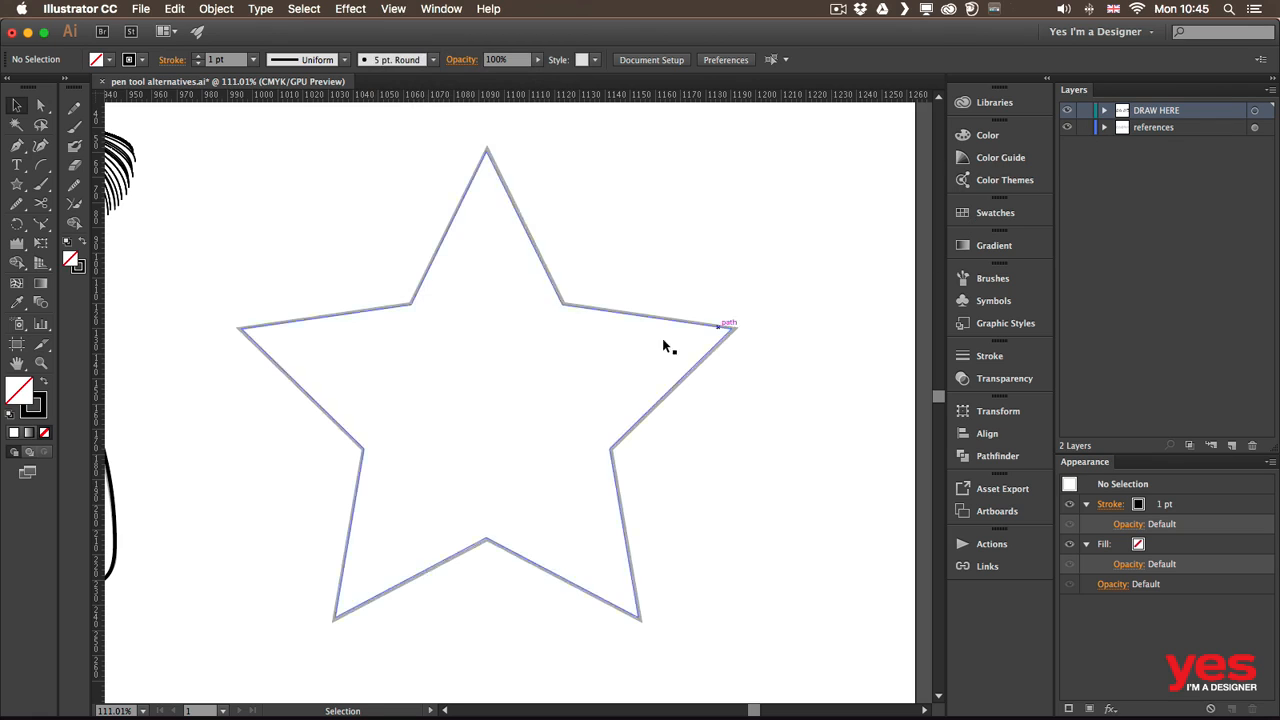
left_click(689, 322)
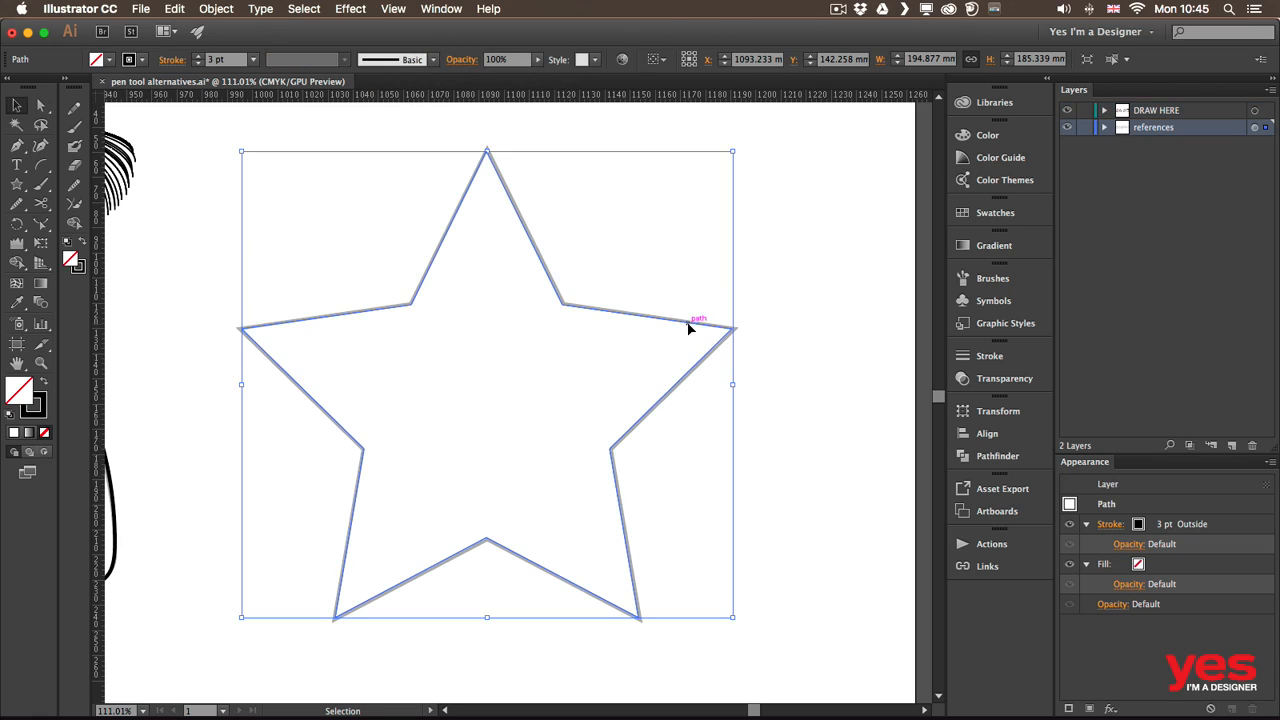
left_click(42, 106)
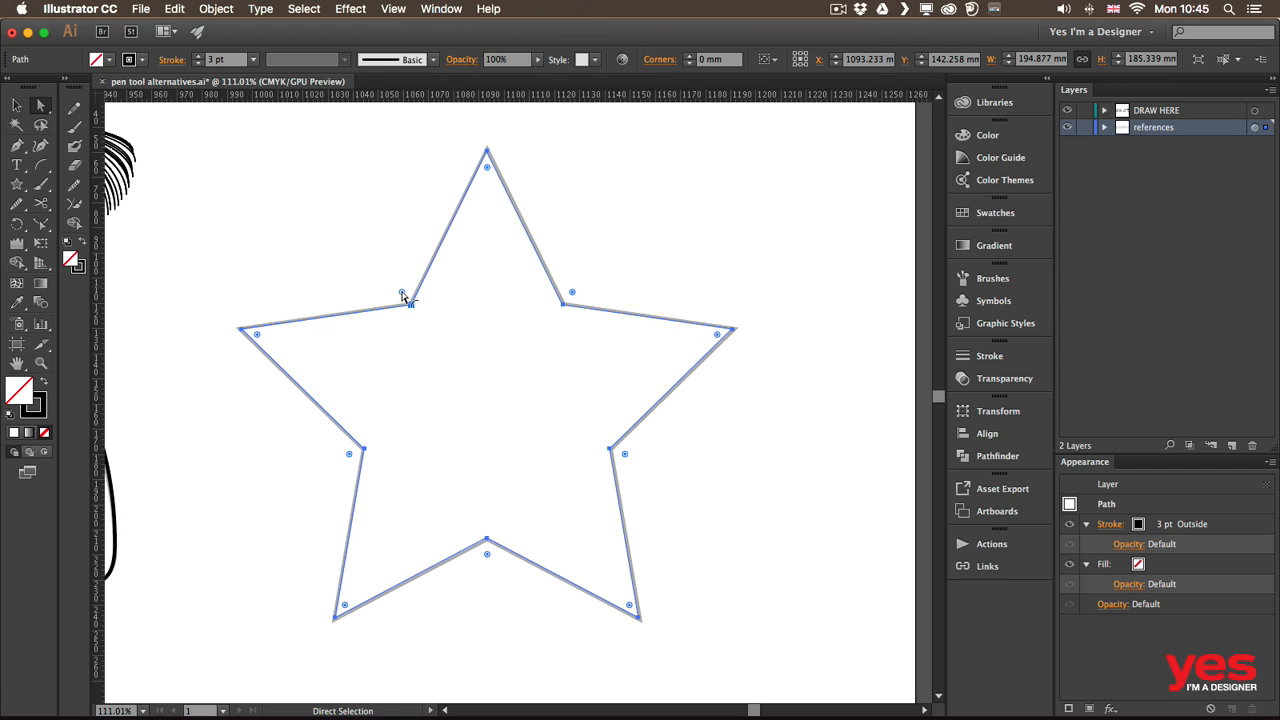
Round all of the star's corners to a 13.52 mm radius, and enlarge only the uppermost tip's radius to 24.15 mm
left_click_drag(402, 292, 384, 268)
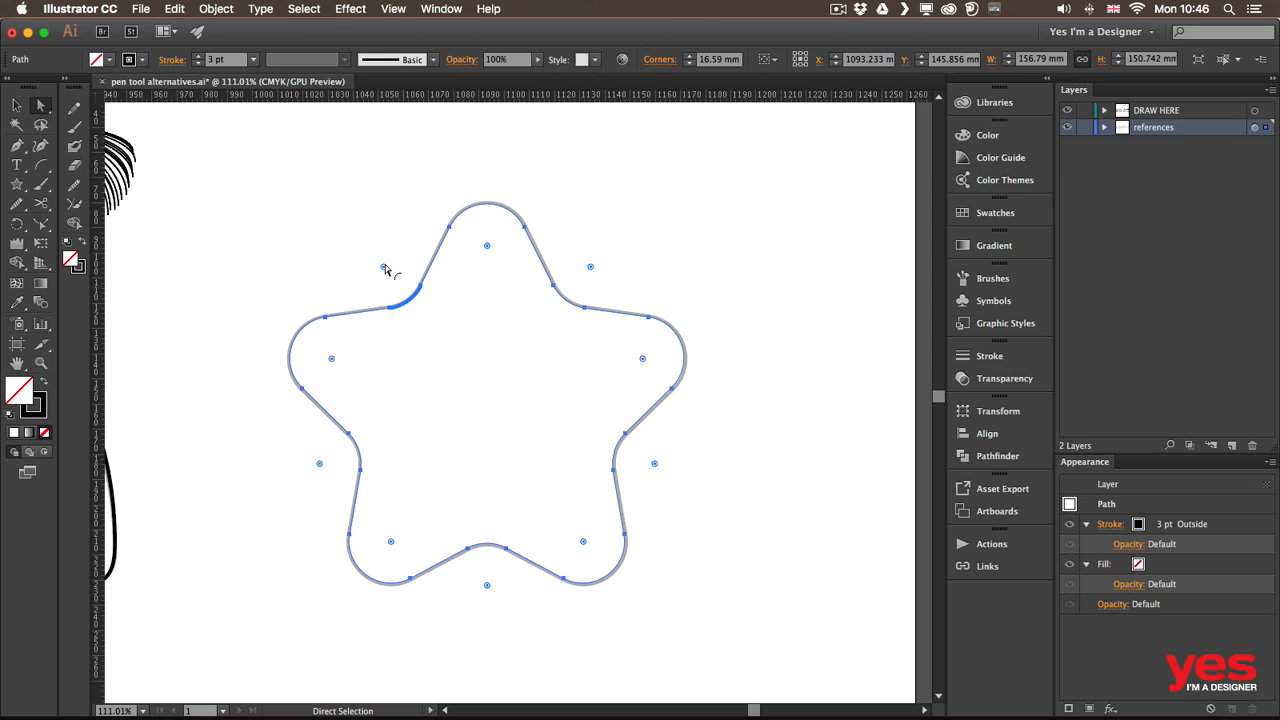
left_click_drag(385, 269, 389, 278)
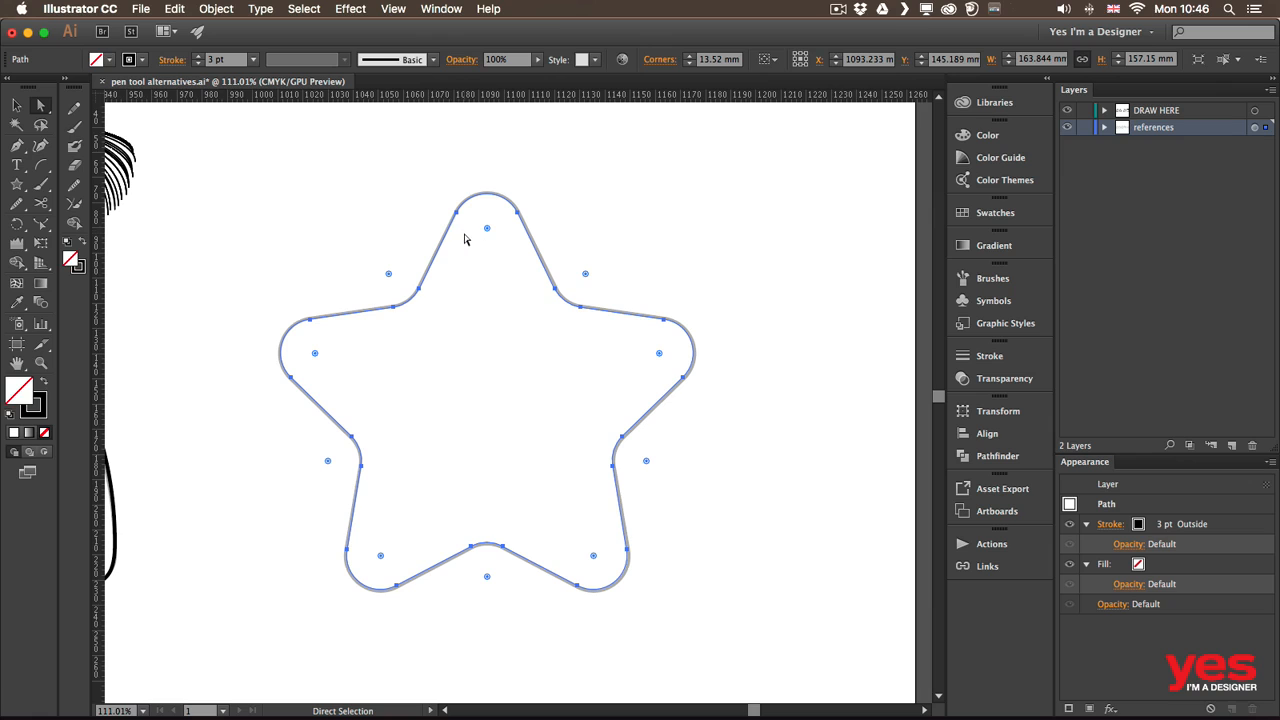
left_click(595, 218)
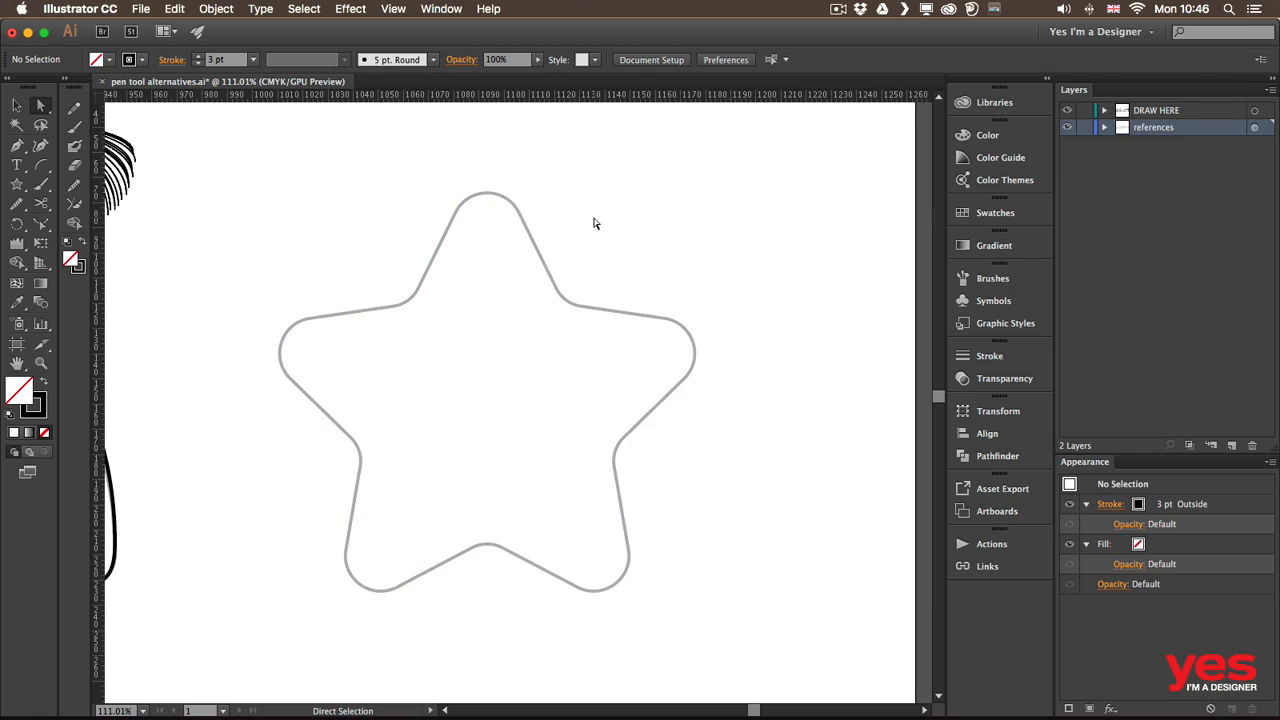
left_click(494, 201)
left_click_drag(489, 236, 489, 291)
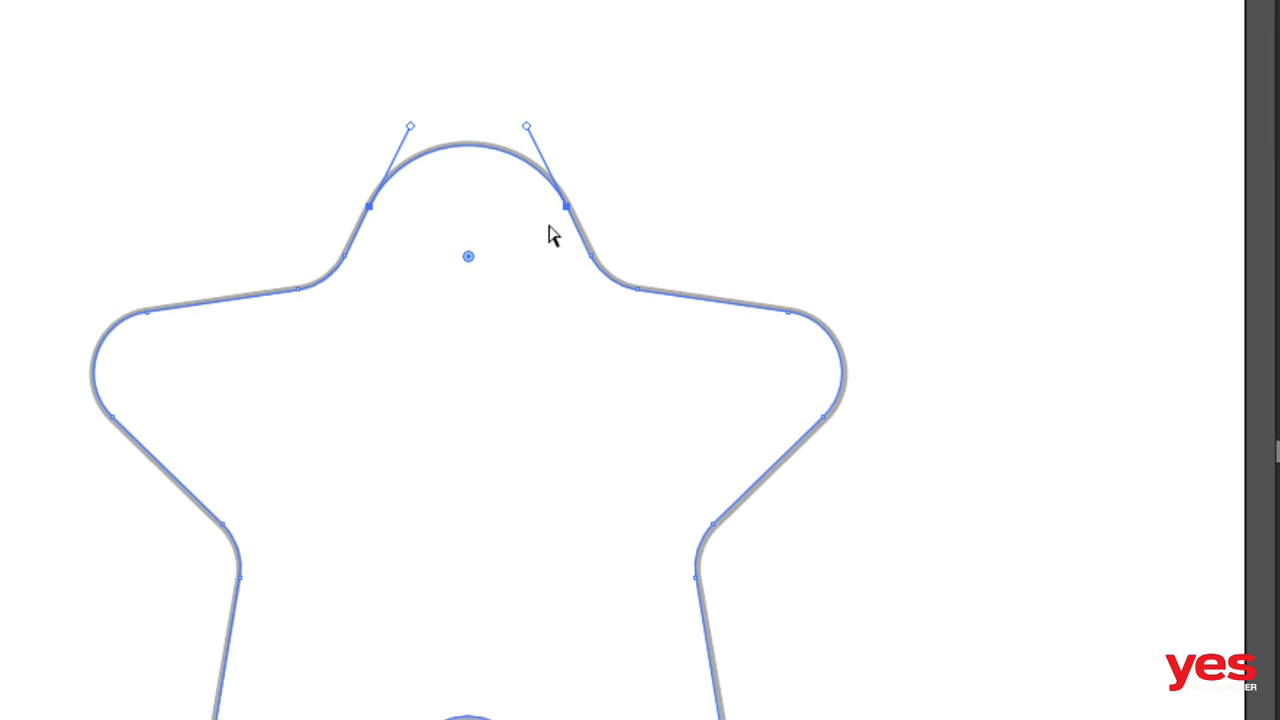
Try Inverted Round, Chamfer and the alternative rounding mode on the star's uppermost tip, and return to the original rounded style
double_click(468, 259)
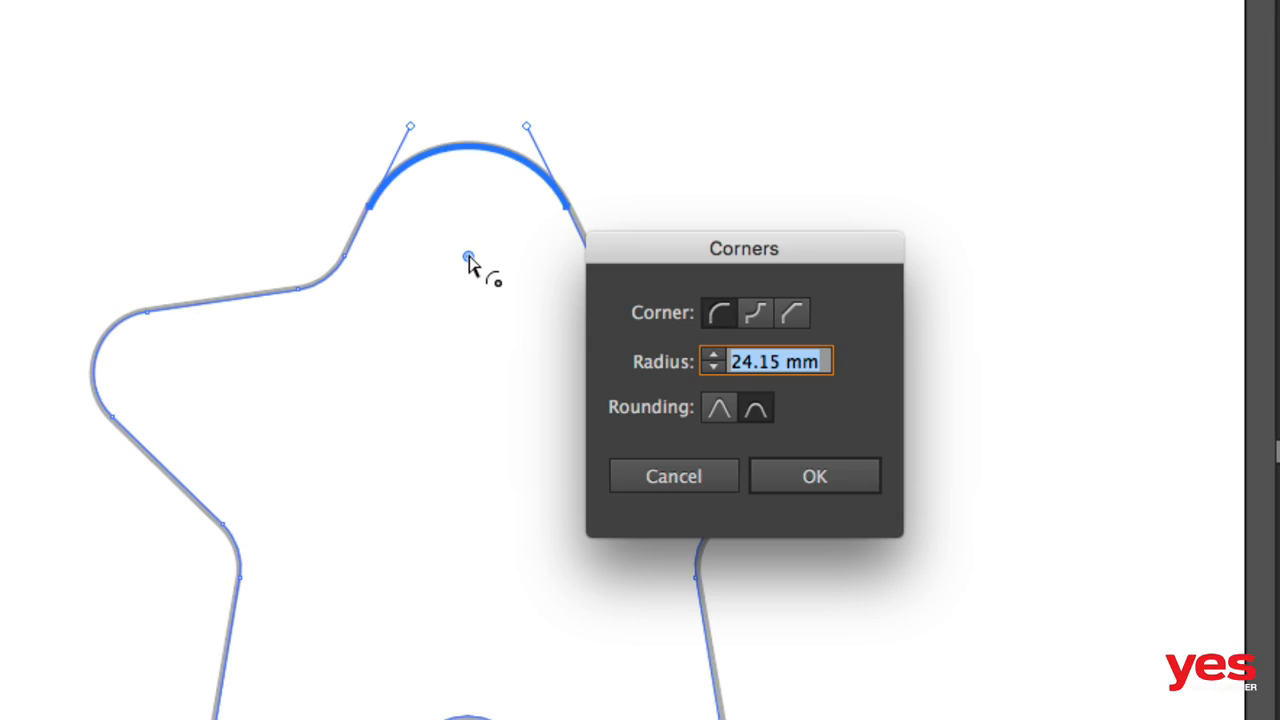
left_click(757, 318)
left_click(795, 318)
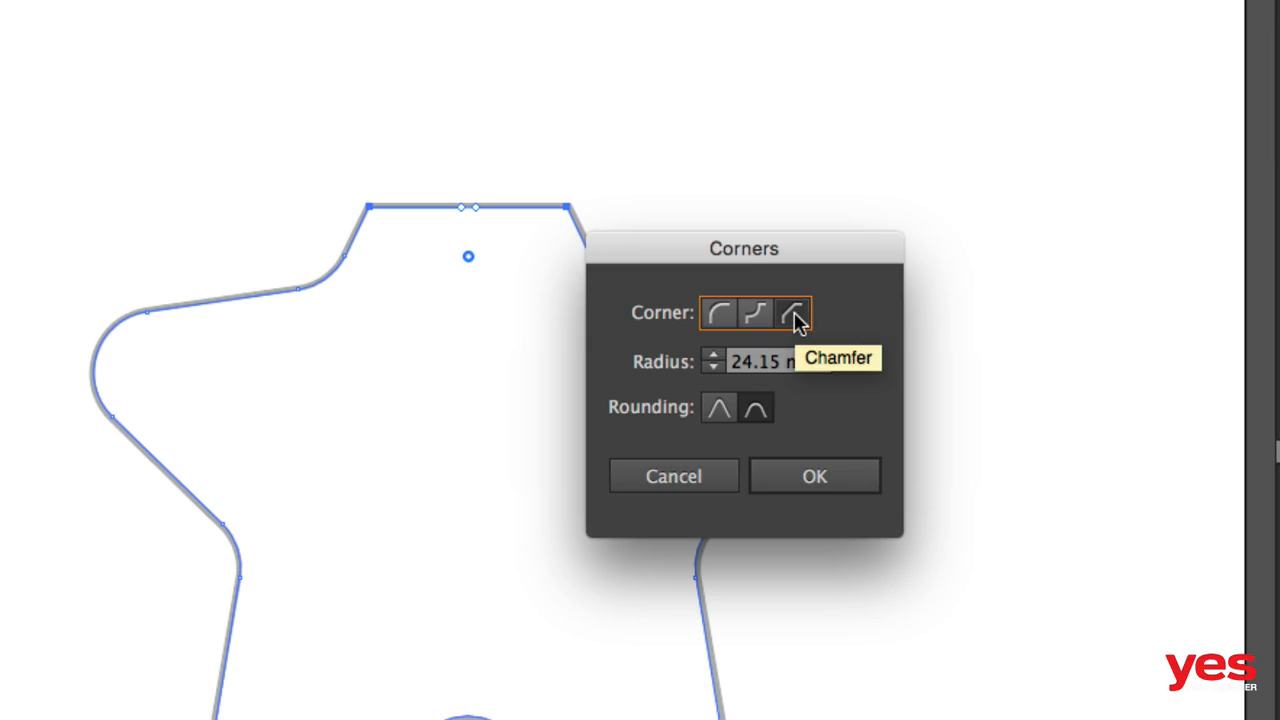
left_click(719, 316)
left_click(718, 410)
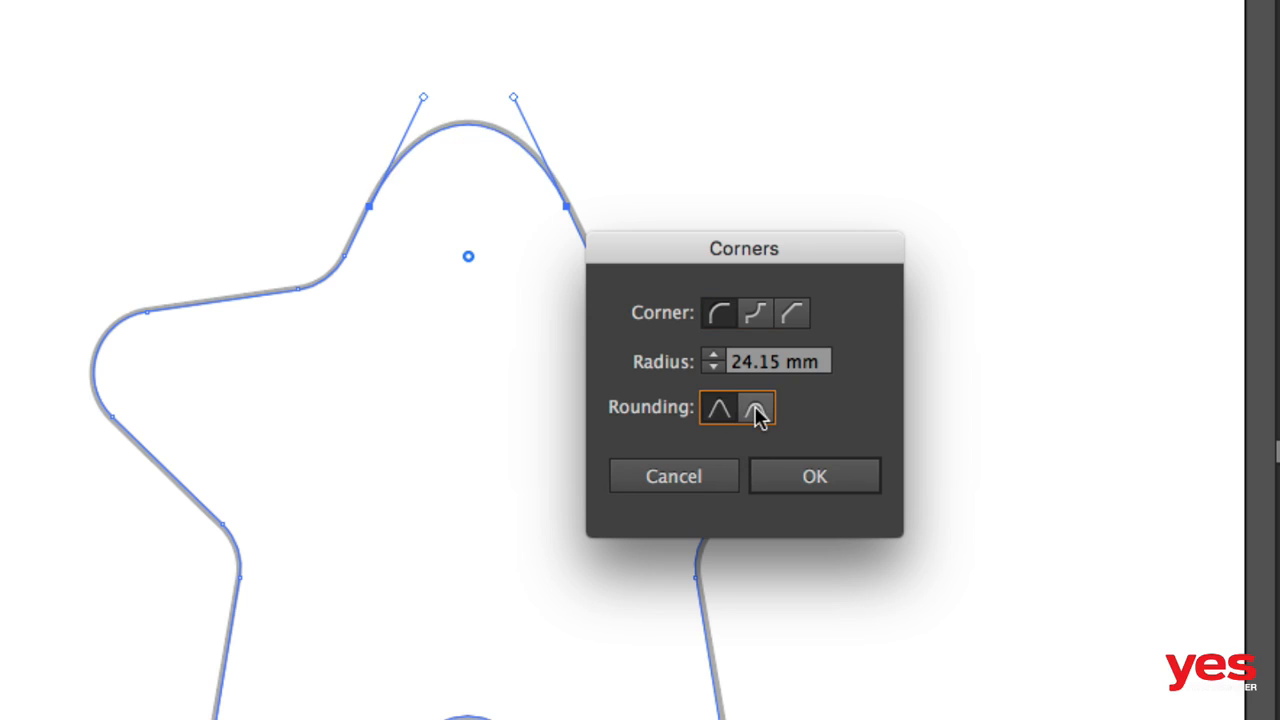
left_click(756, 411)
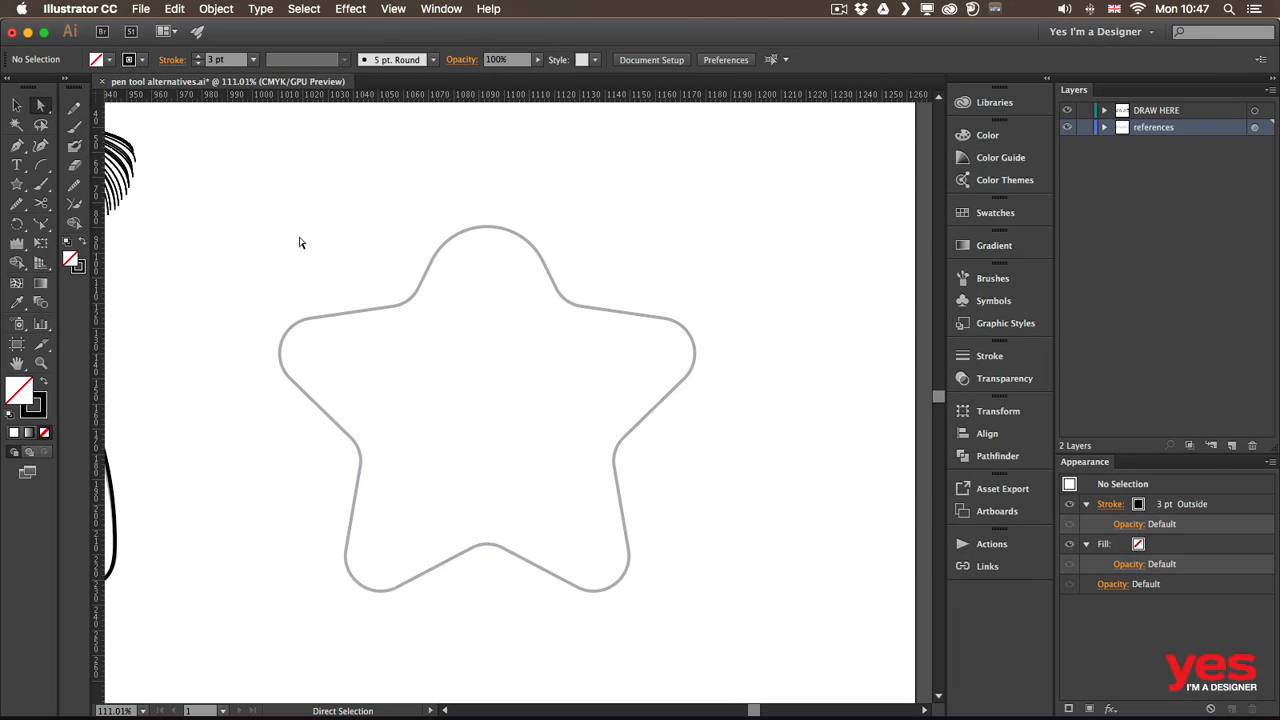
Select all of the star's corners and set their radius to 20 mm
left_click_drag(274, 208, 702, 600)
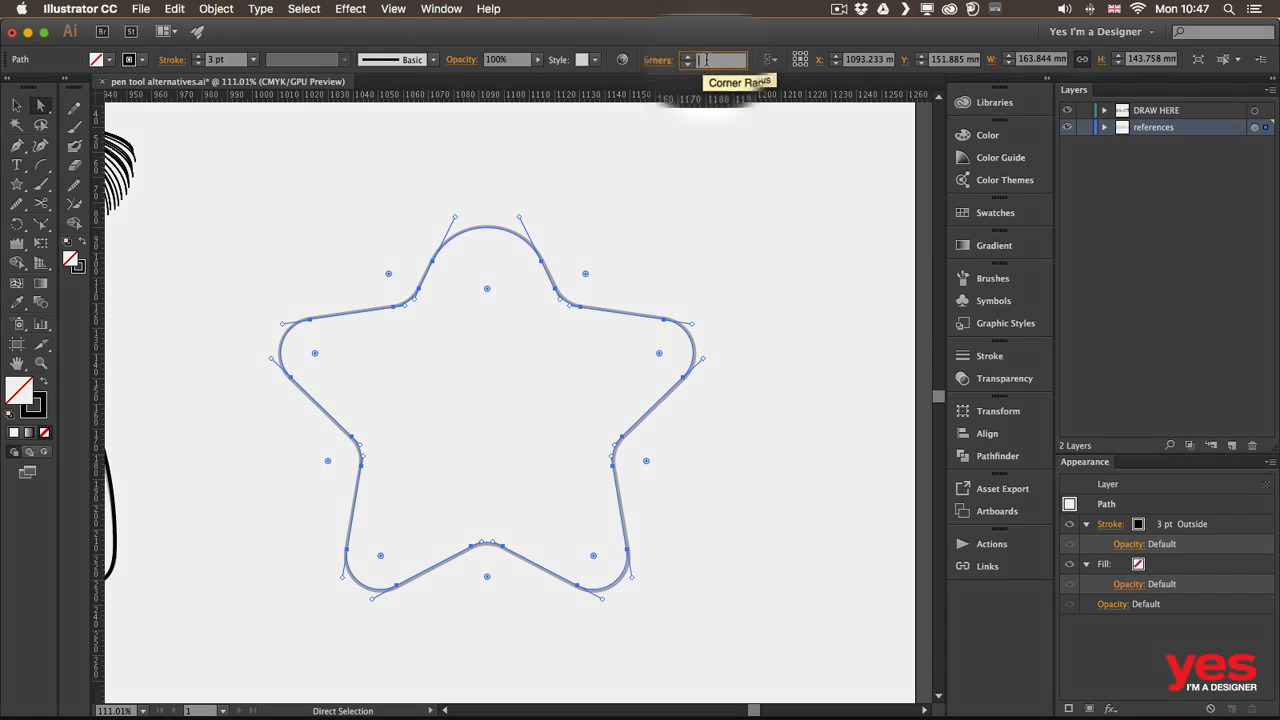
type("20")
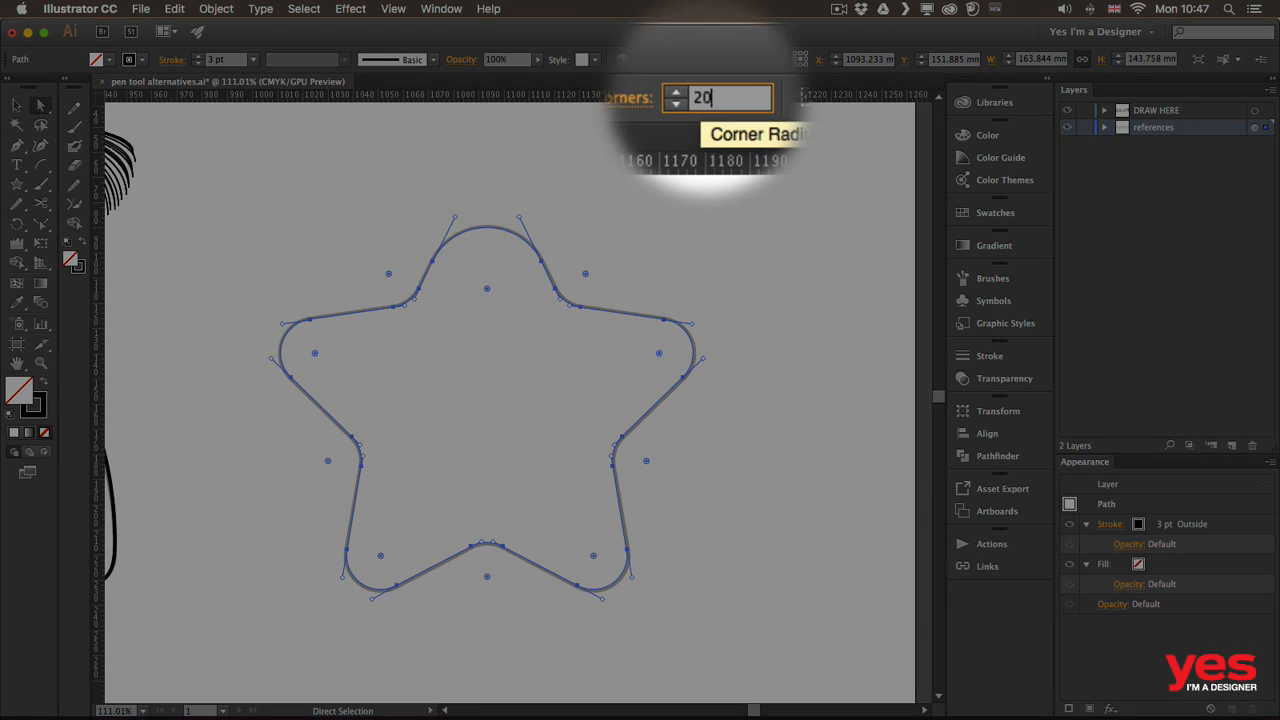
key("Return")
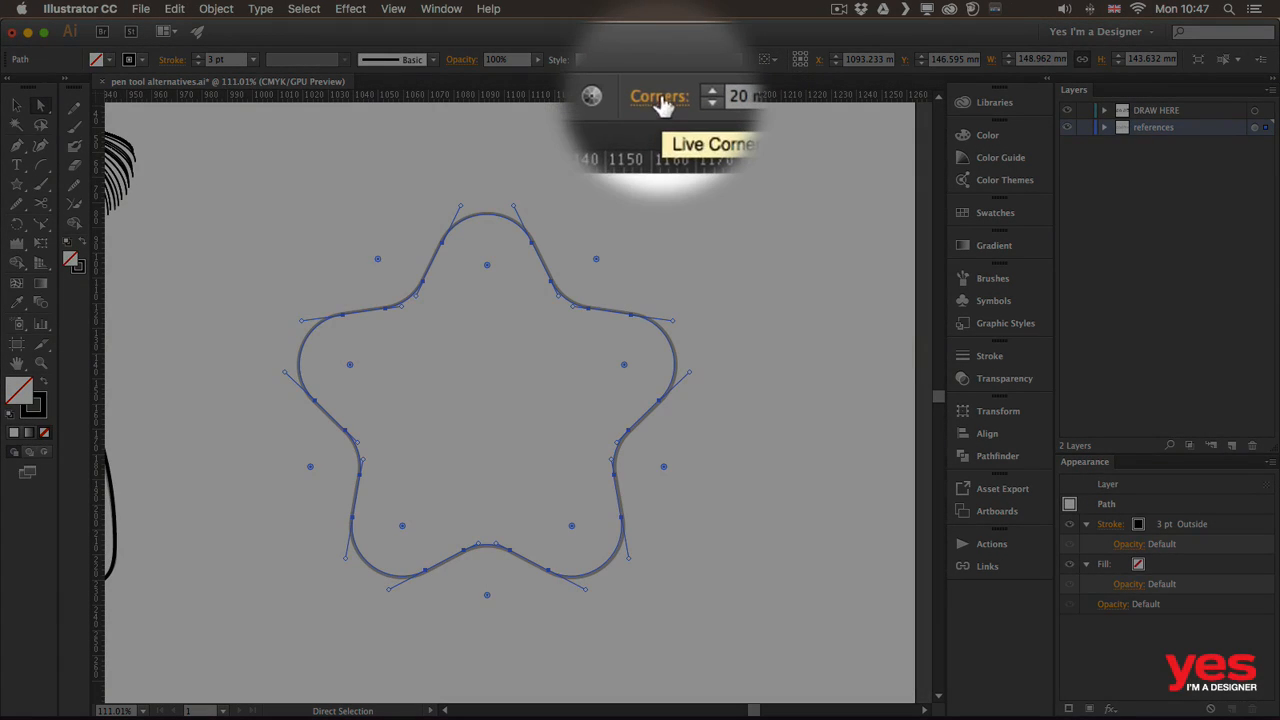
Try the Inverted Round and Chamfer corner styles on the whole star, return to Round, and deselect it
left_click(660, 60)
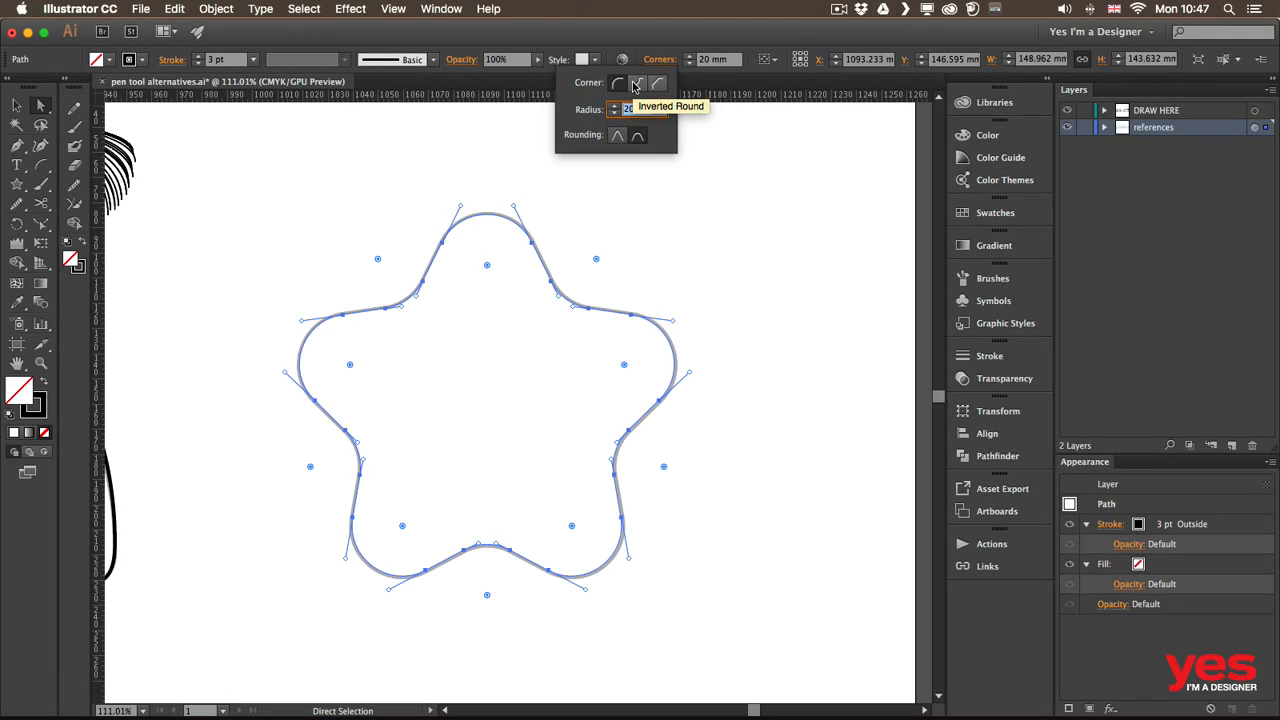
left_click(636, 85)
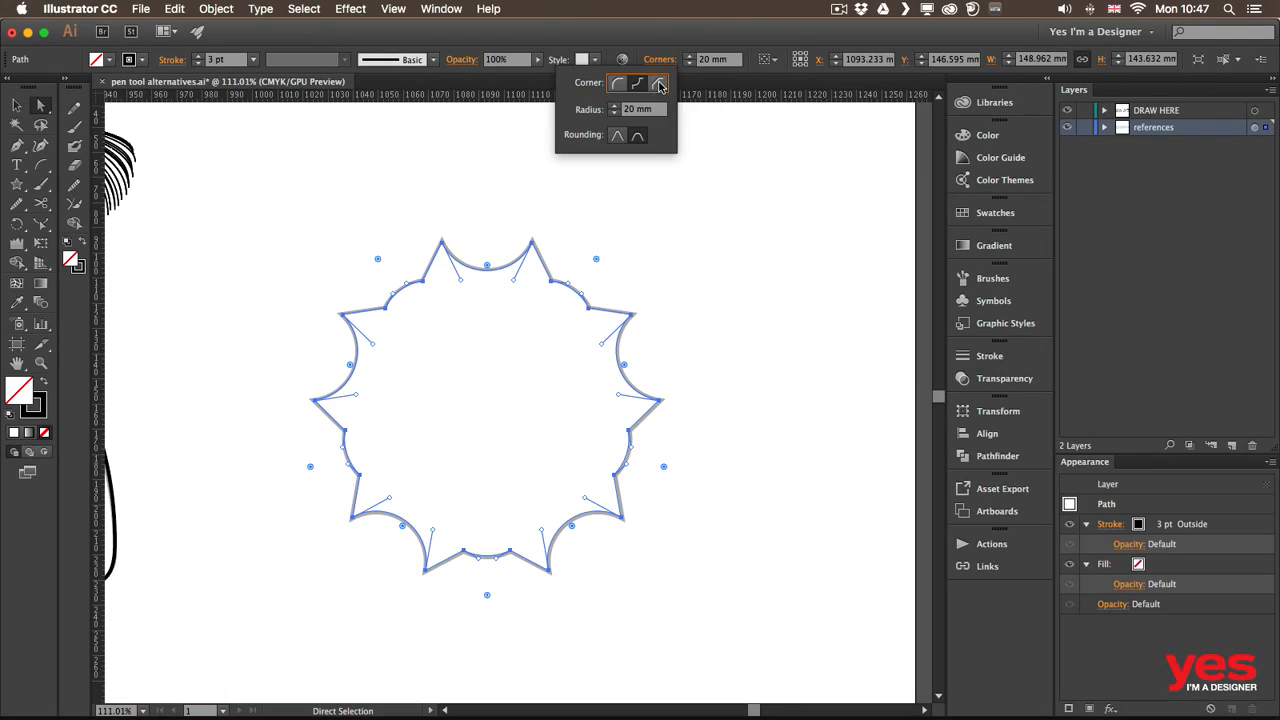
left_click(659, 85)
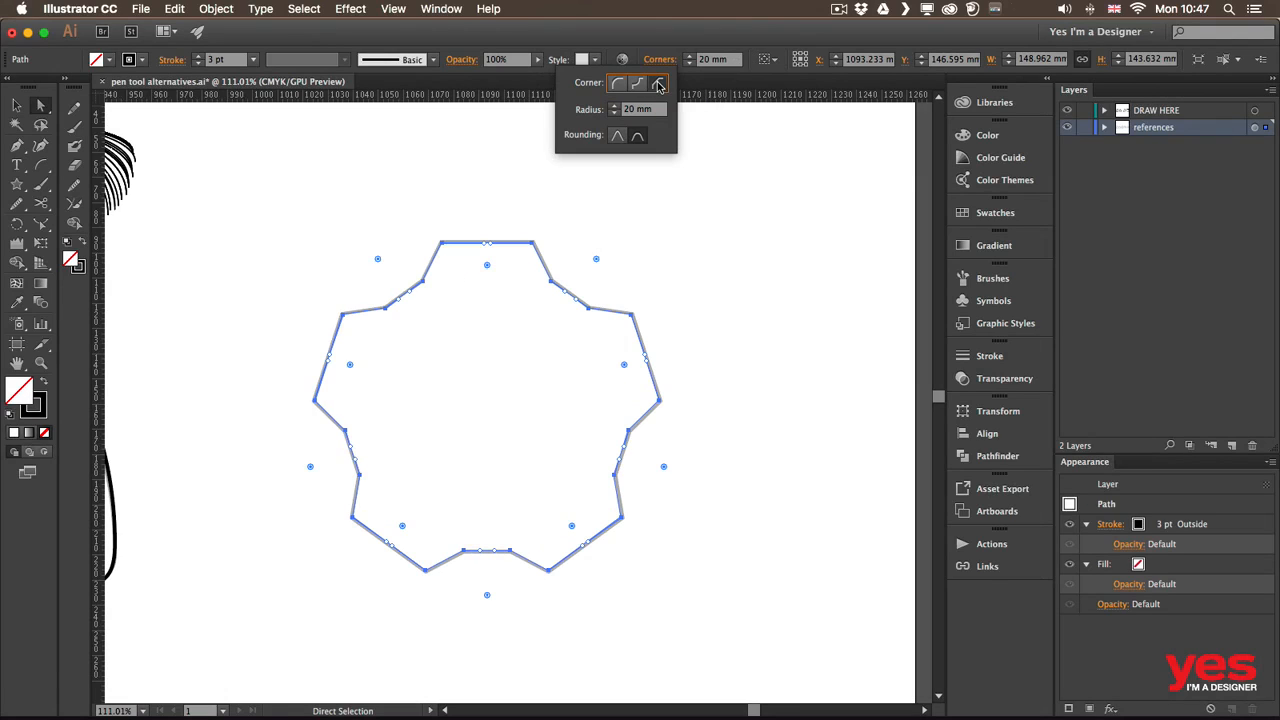
left_click(617, 83)
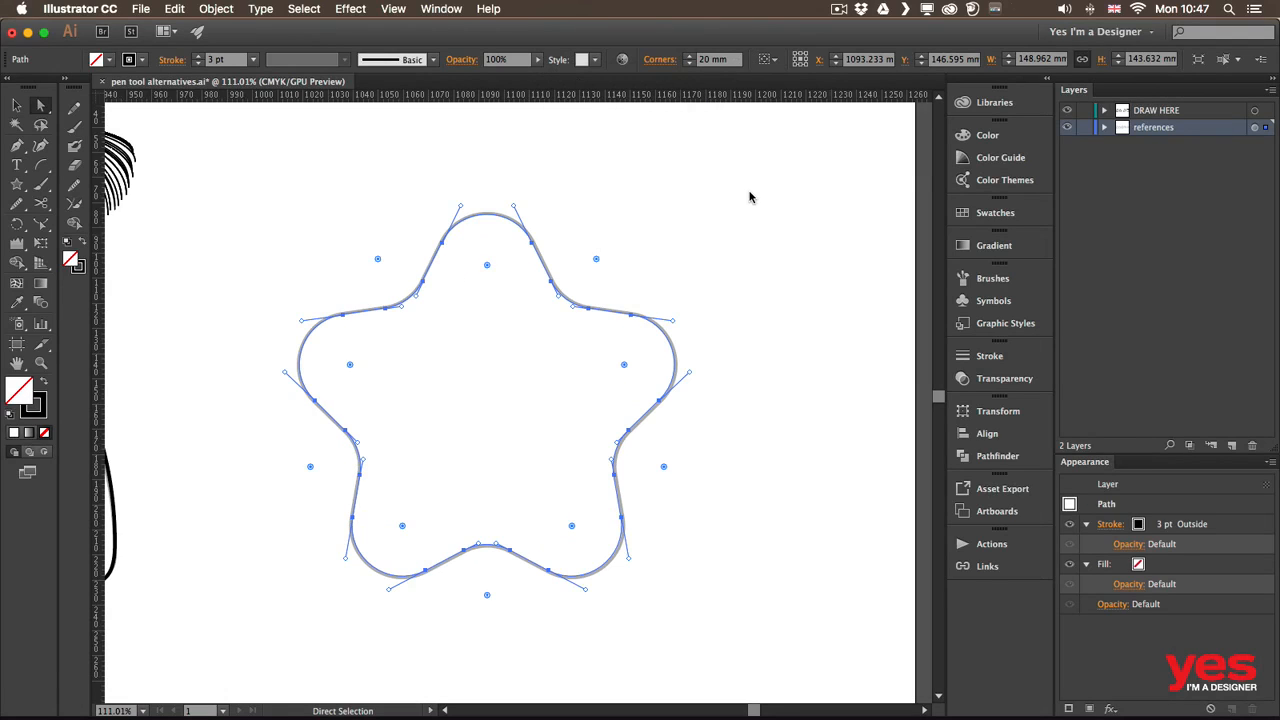
key("super+0")
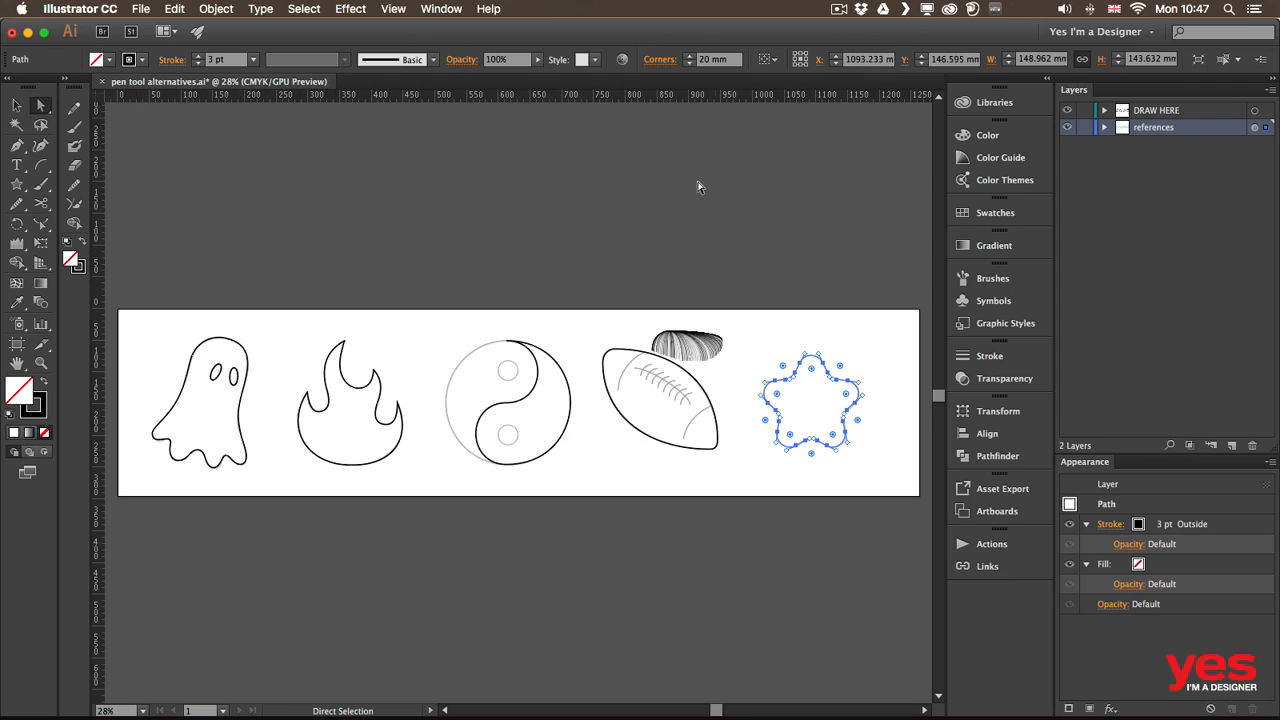
left_click(698, 187)
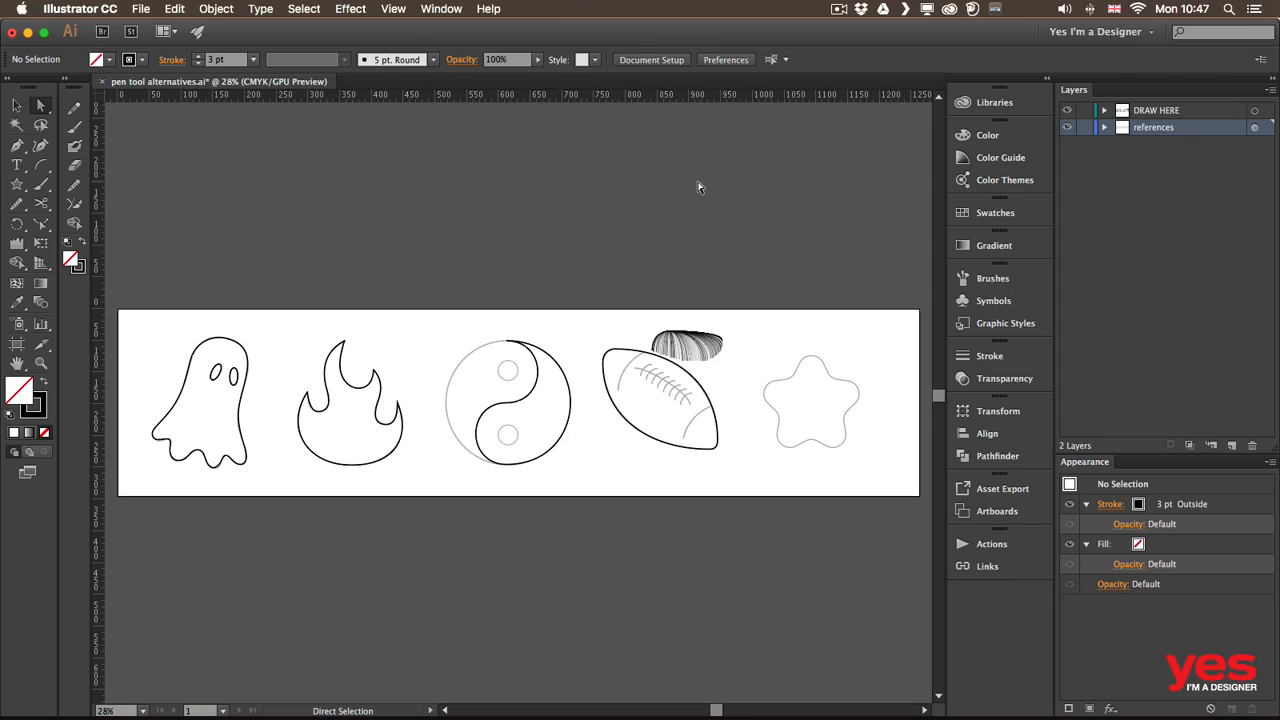